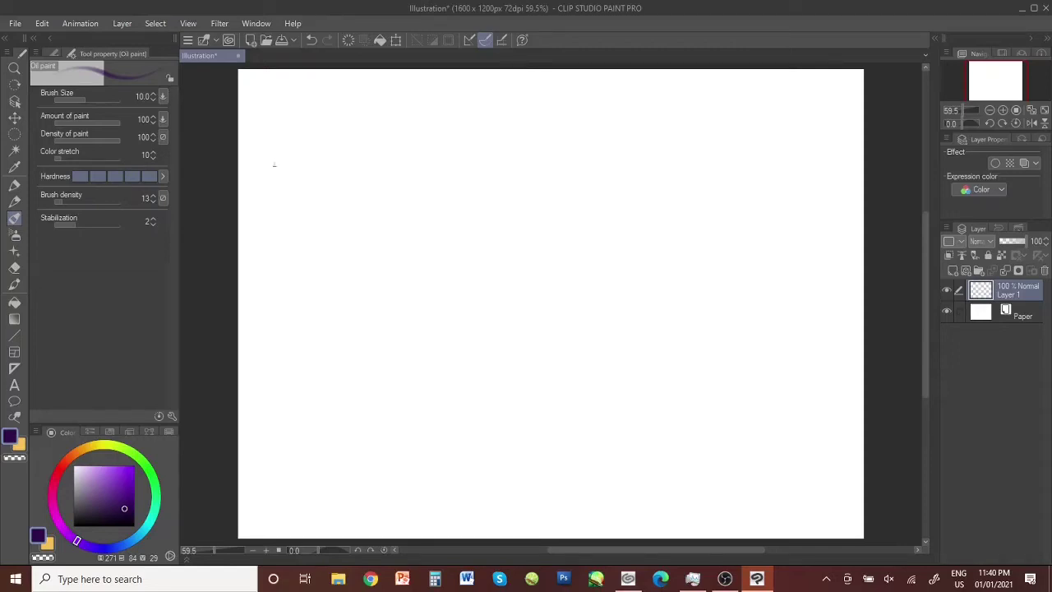
Handwrite "intro to art" in dark purple oil paint in the canvas's upper-left area
{"action": "mouse_move", "coordinate": [274, 164]}
{"action": "left_mouse_down"}
{"action": "mouse_move", "coordinate": [295, 194]}
{"action": "mouse_move", "coordinate": [287, 199]}
{"action": "mouse_move", "coordinate": [311, 109]}
{"action": "mouse_move", "coordinate": [323, 143]}
{"action": "mouse_move", "coordinate": [374, 118]}
{"action": "left_mouse_up"}
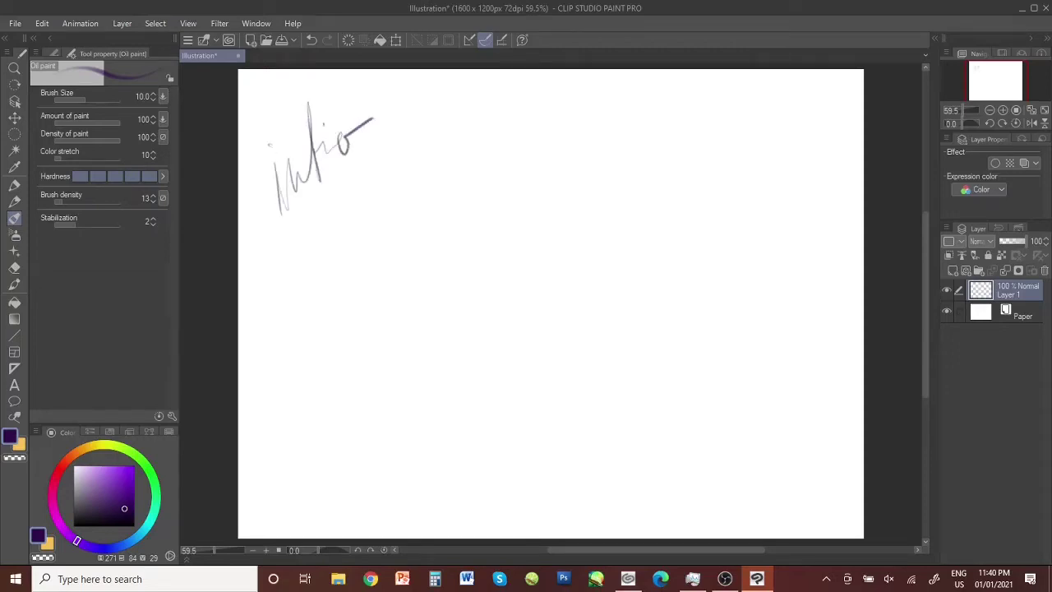
{"action": "left_click_drag", "start_coordinate": [298, 145], "coordinate": [332, 114]}
{"action": "left_click_drag", "start_coordinate": [284, 220], "coordinate": [302, 302]}
{"action": "left_click_drag", "start_coordinate": [276, 255], "coordinate": [308, 233]}
{"action": "left_click_drag", "start_coordinate": [298, 268], "coordinate": [314, 250]}
{"action": "left_click_drag", "start_coordinate": [354, 215], "coordinate": [343, 255]}
{"action": "mouse_move", "coordinate": [347, 246]}
{"action": "left_mouse_down"}
{"action": "mouse_move", "coordinate": [367, 231]}
{"action": "mouse_move", "coordinate": [381, 160]}
{"action": "left_mouse_up"}
{"action": "left_click_drag", "start_coordinate": [355, 193], "coordinate": [367, 182]}
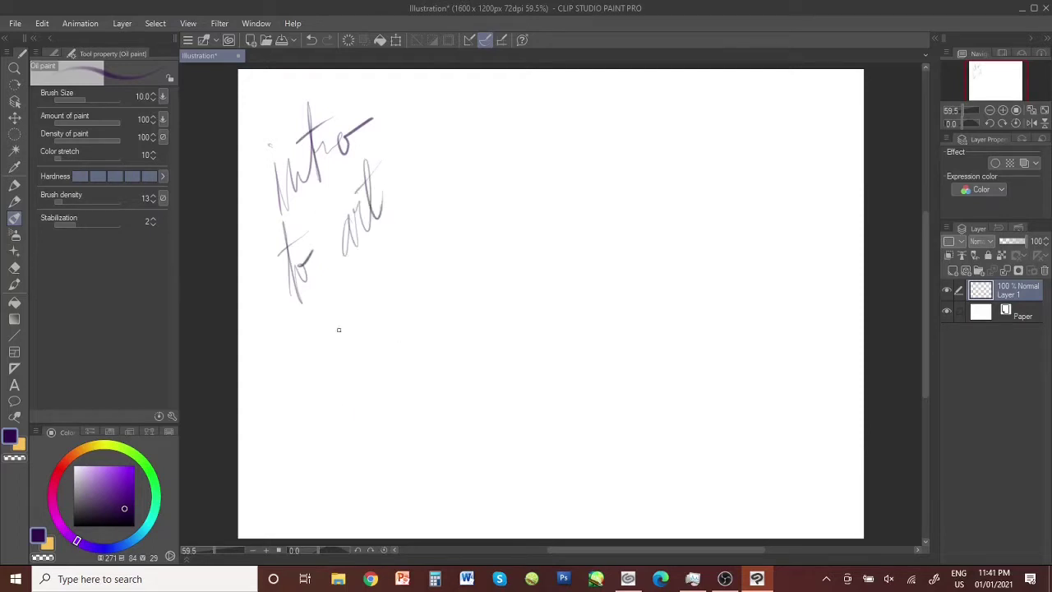
Handwrite the large title "Lesson #1" diagonally below and beside the "intro to art" lettering
{"action": "left_click_drag", "start_coordinate": [338, 329], "coordinate": [366, 472]}
{"action": "left_click_drag", "start_coordinate": [362, 432], "coordinate": [487, 312]}
{"action": "mouse_move", "coordinate": [468, 240]}
{"action": "left_mouse_down"}
{"action": "mouse_move", "coordinate": [457, 284]}
{"action": "mouse_move", "coordinate": [470, 280]}
{"action": "left_mouse_up"}
{"action": "left_click_drag", "start_coordinate": [452, 263], "coordinate": [485, 251]}
{"action": "mouse_move", "coordinate": [498, 195]}
{"action": "left_mouse_down"}
{"action": "mouse_move", "coordinate": [513, 229]}
{"action": "mouse_move", "coordinate": [556, 245]}
{"action": "left_mouse_up"}
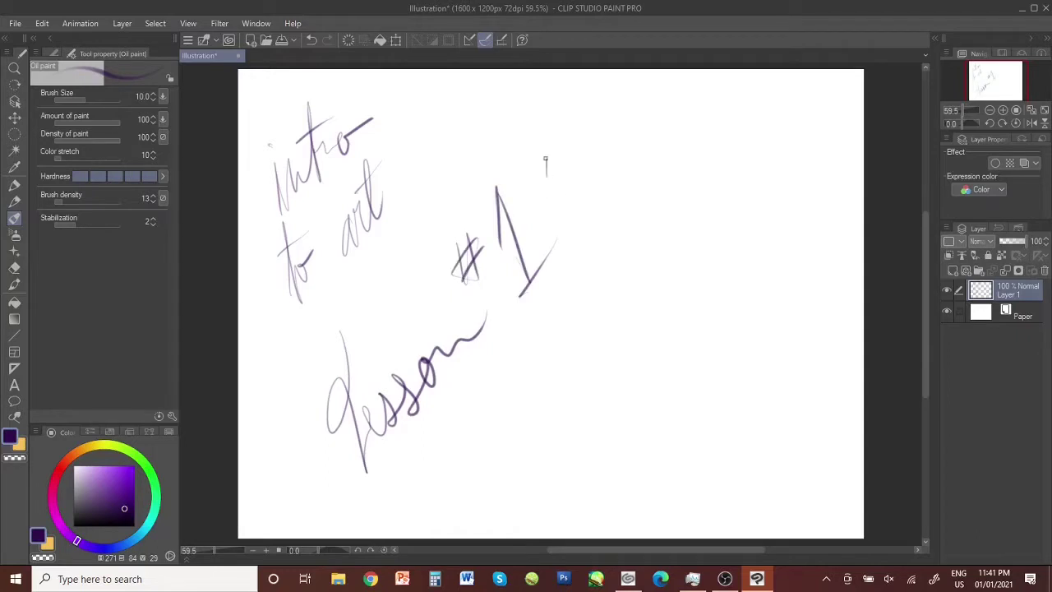
Sketch a small spiky doodle with lettering beside it, just above the 1 of "Lesson #1"
{"action": "left_click_drag", "start_coordinate": [545, 158], "coordinate": [555, 160]}
{"action": "mouse_move", "coordinate": [570, 153]}
{"action": "left_mouse_down"}
{"action": "mouse_move", "coordinate": [579, 145]}
{"action": "mouse_move", "coordinate": [567, 186]}
{"action": "mouse_move", "coordinate": [592, 187]}
{"action": "left_mouse_up"}
{"action": "mouse_move", "coordinate": [553, 131]}
{"action": "left_mouse_down"}
{"action": "mouse_move", "coordinate": [576, 156]}
{"action": "mouse_move", "coordinate": [580, 132]}
{"action": "mouse_move", "coordinate": [539, 176]}
{"action": "mouse_move", "coordinate": [585, 212]}
{"action": "left_mouse_up"}
{"action": "mouse_move", "coordinate": [613, 175]}
{"action": "left_mouse_down"}
{"action": "mouse_move", "coordinate": [632, 130]}
{"action": "mouse_move", "coordinate": [643, 173]}
{"action": "left_mouse_up"}
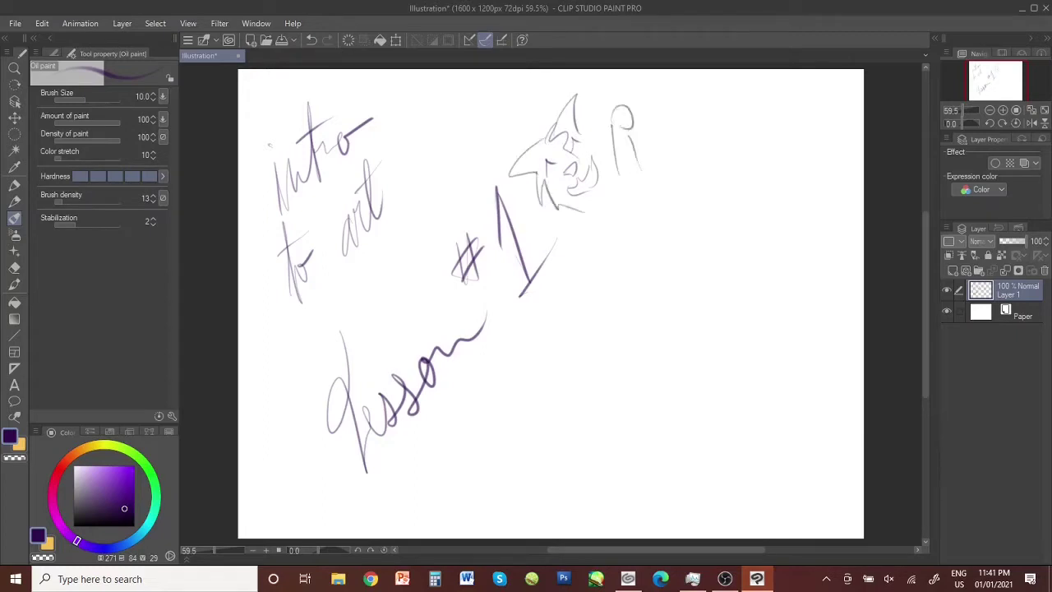
{"action": "left_click_drag", "start_coordinate": [607, 132], "coordinate": [587, 168]}
{"action": "left_click_drag", "start_coordinate": [612, 163], "coordinate": [589, 203]}
Hide Layer 1, add a new layer, and handwrite "warm up!" in the canvas's upper-left area
{"action": "left_click", "coordinate": [946, 290]}
{"action": "left_click", "coordinate": [953, 270]}
{"action": "mouse_move", "coordinate": [275, 175]}
{"action": "left_mouse_down"}
{"action": "mouse_move", "coordinate": [283, 154]}
{"action": "mouse_move", "coordinate": [300, 177]}
{"action": "left_mouse_up"}
{"action": "left_click_drag", "start_coordinate": [303, 155], "coordinate": [375, 111]}
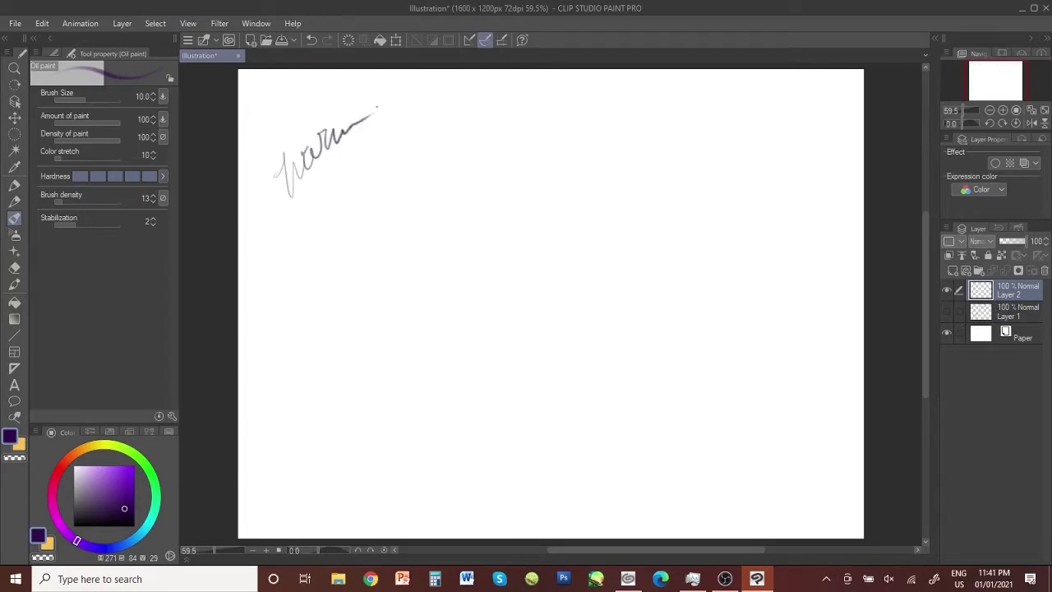
{"action": "mouse_move", "coordinate": [305, 180]}
{"action": "left_mouse_down"}
{"action": "mouse_move", "coordinate": [301, 217]}
{"action": "mouse_move", "coordinate": [329, 243]}
{"action": "left_mouse_up"}
{"action": "left_click_drag", "start_coordinate": [332, 154], "coordinate": [332, 189]}
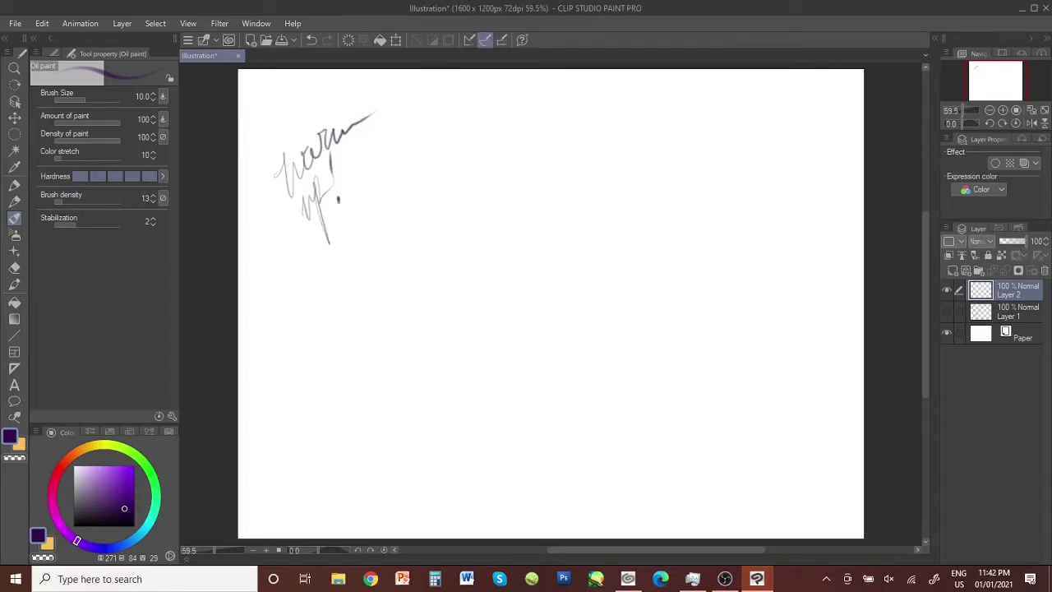
Handwrite "Lots of circles" rising diagonally below the "warm up!" heading
{"action": "left_click_drag", "start_coordinate": [285, 269], "coordinate": [321, 326]}
{"action": "left_click_drag", "start_coordinate": [319, 255], "coordinate": [321, 309]}
{"action": "left_click_drag", "start_coordinate": [341, 276], "coordinate": [329, 305]}
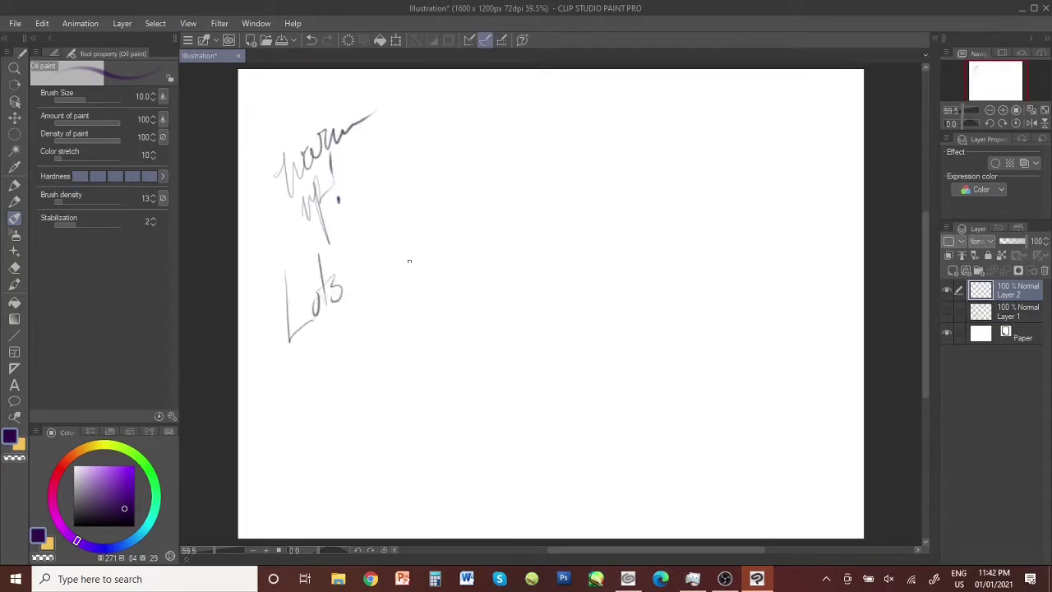
{"action": "mouse_move", "coordinate": [373, 271]}
{"action": "left_mouse_down"}
{"action": "mouse_move", "coordinate": [378, 235]}
{"action": "mouse_move", "coordinate": [386, 327]}
{"action": "left_mouse_up"}
{"action": "mouse_move", "coordinate": [421, 225]}
{"action": "left_mouse_down"}
{"action": "mouse_move", "coordinate": [453, 215]}
{"action": "mouse_move", "coordinate": [475, 174]}
{"action": "mouse_move", "coordinate": [499, 190]}
{"action": "mouse_move", "coordinate": [538, 158]}
{"action": "left_mouse_up"}
Draw a cluster of overlapping freehand circles and ovals across the centre and right of the canvas
{"action": "left_click_drag", "start_coordinate": [416, 329], "coordinate": [477, 322]}
{"action": "left_click_drag", "start_coordinate": [509, 284], "coordinate": [518, 279]}
{"action": "left_click_drag", "start_coordinate": [649, 263], "coordinate": [625, 395]}
{"action": "left_click_drag", "start_coordinate": [723, 271], "coordinate": [721, 409]}
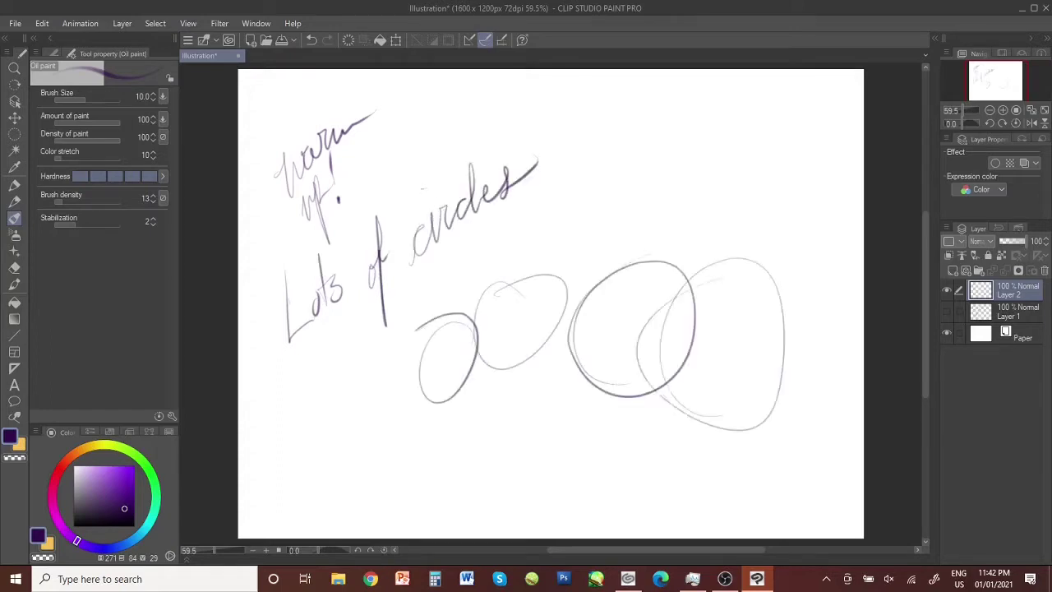
{"action": "left_click_drag", "start_coordinate": [633, 136], "coordinate": [616, 177]}
{"action": "left_click_drag", "start_coordinate": [567, 313], "coordinate": [493, 444]}
{"action": "left_click_drag", "start_coordinate": [477, 361], "coordinate": [600, 386]}
{"action": "left_click_drag", "start_coordinate": [722, 410], "coordinate": [657, 393]}
{"action": "left_click_drag", "start_coordinate": [690, 353], "coordinate": [575, 362]}
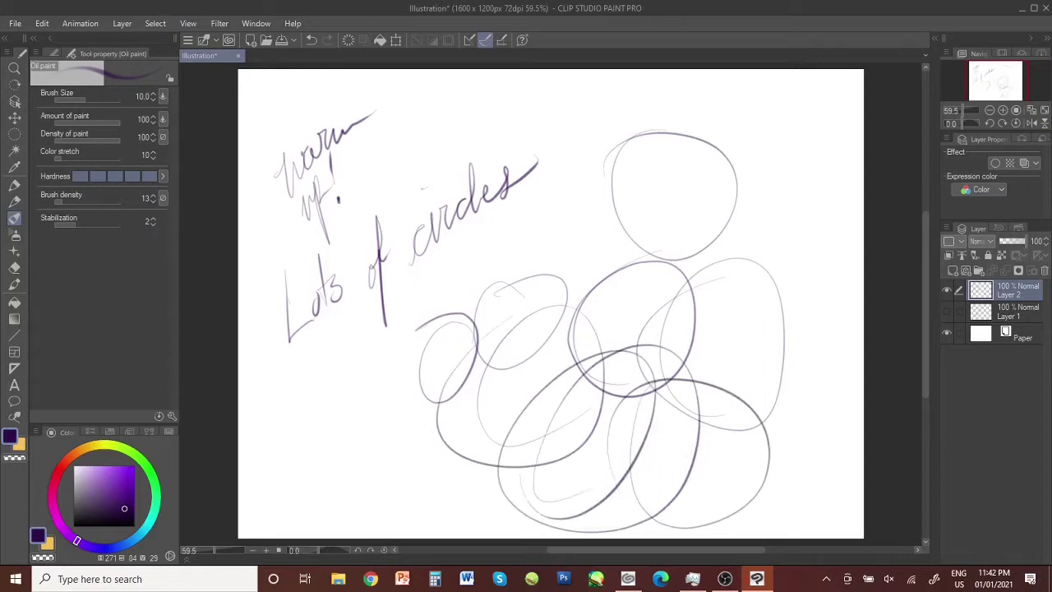
Add small circles within and beside the cluster, plus a larger circle in the canvas's lower-left area
{"action": "left_click_drag", "start_coordinate": [694, 317], "coordinate": [683, 337]}
{"action": "left_click_drag", "start_coordinate": [633, 284], "coordinate": [624, 289]}
{"action": "left_click_drag", "start_coordinate": [592, 240], "coordinate": [586, 247]}
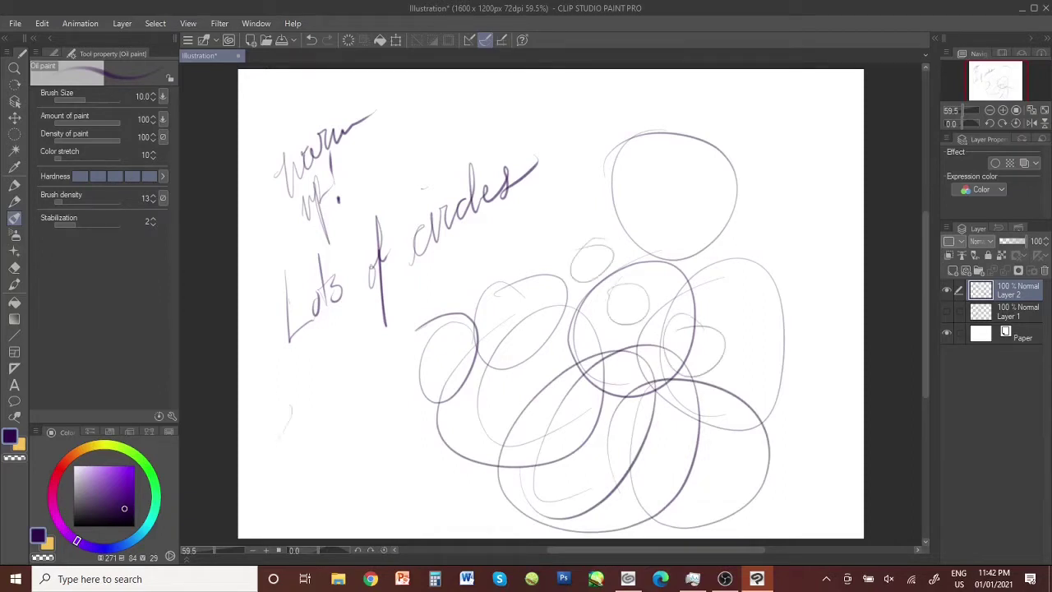
{"action": "left_click_drag", "start_coordinate": [289, 408], "coordinate": [264, 429]}
{"action": "mouse_move", "coordinate": [401, 371]}
{"action": "left_mouse_down"}
{"action": "mouse_move", "coordinate": [400, 416]}
{"action": "mouse_move", "coordinate": [389, 374]}
{"action": "left_mouse_up"}
Write "little" beside the small circles, draw a very large circle around the cluster, and label it "big"
{"action": "mouse_move", "coordinate": [381, 322]}
{"action": "left_mouse_down"}
{"action": "mouse_move", "coordinate": [390, 349]}
{"action": "mouse_move", "coordinate": [399, 294]}
{"action": "mouse_move", "coordinate": [412, 314]}
{"action": "mouse_move", "coordinate": [433, 299]}
{"action": "left_mouse_up"}
{"action": "left_click_drag", "start_coordinate": [391, 309], "coordinate": [419, 302]}
{"action": "mouse_move", "coordinate": [625, 194]}
{"action": "left_mouse_down"}
{"action": "mouse_move", "coordinate": [746, 418]}
{"action": "mouse_move", "coordinate": [617, 196]}
{"action": "left_mouse_up"}
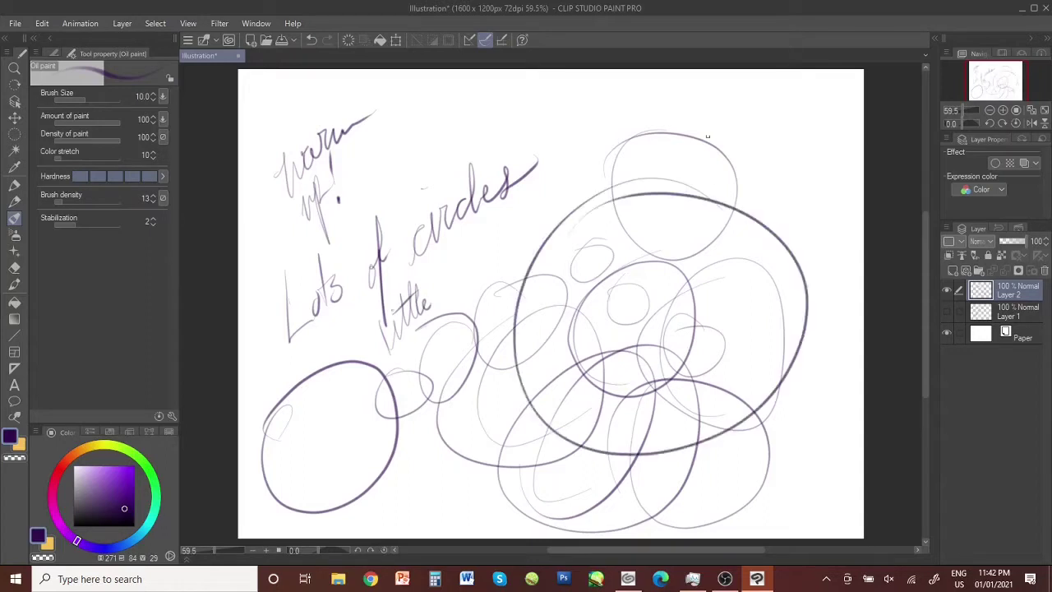
{"action": "left_click_drag", "start_coordinate": [705, 119], "coordinate": [700, 185]}
{"action": "left_click_drag", "start_coordinate": [712, 144], "coordinate": [740, 163]}
{"action": "left_click_drag", "start_coordinate": [745, 148], "coordinate": [768, 119]}
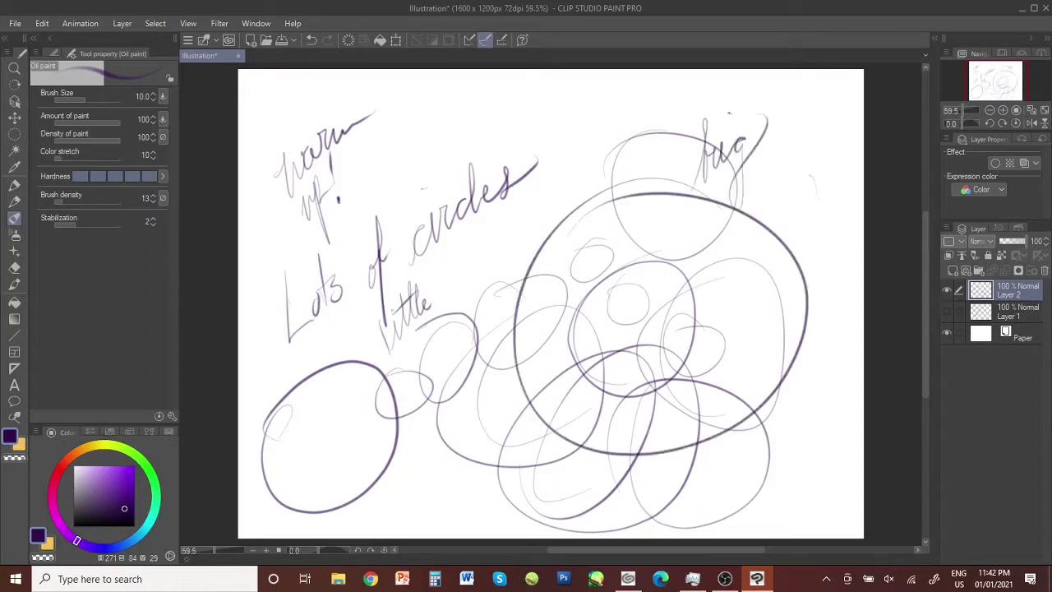
Draw more circles of varying sizes along the right side of the large circle
{"action": "left_click_drag", "start_coordinate": [814, 179], "coordinate": [804, 220]}
{"action": "left_click_drag", "start_coordinate": [788, 223], "coordinate": [776, 329]}
{"action": "left_click_drag", "start_coordinate": [739, 271], "coordinate": [714, 264]}
Handwrite "use your whole arm!" diagonally across the overlapping circles
{"action": "mouse_move", "coordinate": [407, 444]}
{"action": "left_mouse_down"}
{"action": "mouse_move", "coordinate": [465, 435]}
{"action": "mouse_move", "coordinate": [587, 309]}
{"action": "left_mouse_up"}
{"action": "mouse_move", "coordinate": [582, 327]}
{"action": "left_mouse_down"}
{"action": "mouse_move", "coordinate": [594, 256]}
{"action": "mouse_move", "coordinate": [618, 298]}
{"action": "left_mouse_up"}
{"action": "mouse_move", "coordinate": [610, 310]}
{"action": "left_mouse_down"}
{"action": "mouse_move", "coordinate": [625, 247]}
{"action": "mouse_move", "coordinate": [650, 289]}
{"action": "left_mouse_up"}
{"action": "mouse_move", "coordinate": [468, 502]}
{"action": "left_mouse_down"}
{"action": "mouse_move", "coordinate": [523, 429]}
{"action": "mouse_move", "coordinate": [589, 396]}
{"action": "left_mouse_up"}
{"action": "left_click_drag", "start_coordinate": [590, 322], "coordinate": [598, 435]}
{"action": "left_click", "coordinate": [605, 462]}
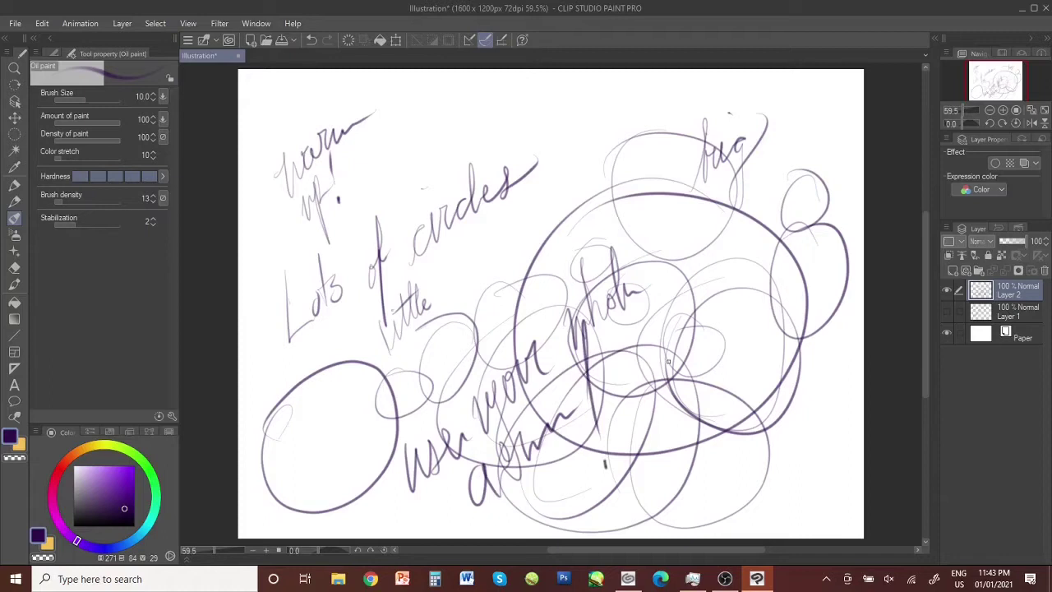
Draw additional circles in the canvas's lower-right corner and along its upper edge
{"action": "left_click_drag", "start_coordinate": [803, 416], "coordinate": [779, 428]}
{"action": "left_click_drag", "start_coordinate": [825, 409], "coordinate": [798, 367]}
{"action": "left_click_drag", "start_coordinate": [801, 316], "coordinate": [814, 335]}
{"action": "left_click_drag", "start_coordinate": [575, 93], "coordinate": [534, 160]}
{"action": "left_click_drag", "start_coordinate": [675, 99], "coordinate": [638, 99]}
{"action": "left_click_drag", "start_coordinate": [514, 185], "coordinate": [509, 168]}
{"action": "left_click_drag", "start_coordinate": [576, 152], "coordinate": [584, 156]}
Draw two curved arrows pointing in opposite directions near the upper circles and add more circles around them
{"action": "left_click_drag", "start_coordinate": [493, 165], "coordinate": [592, 111]}
{"action": "left_click_drag", "start_coordinate": [473, 177], "coordinate": [574, 154]}
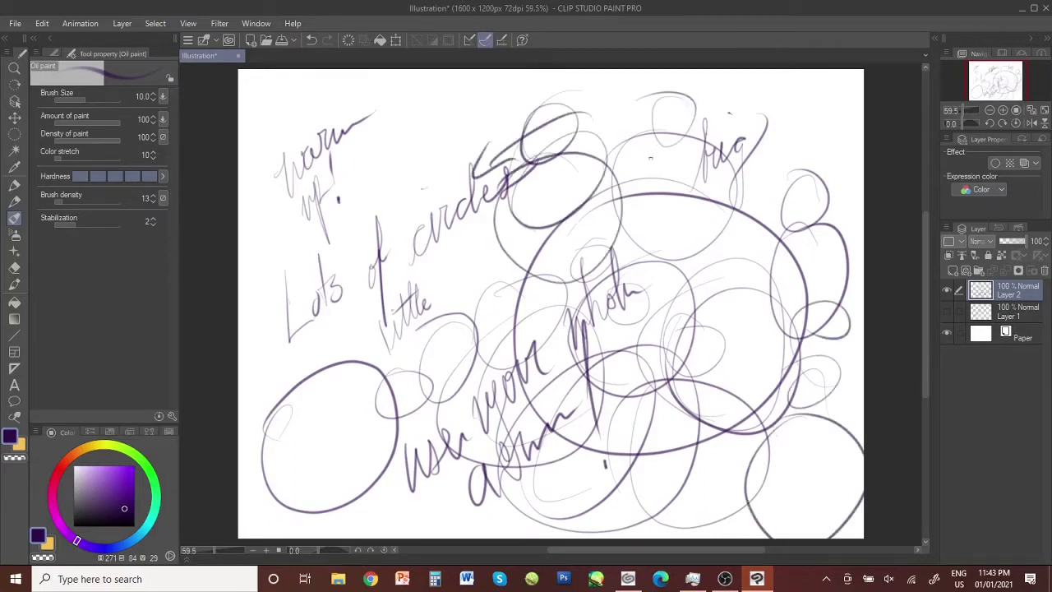
{"action": "mouse_move", "coordinate": [623, 75]}
{"action": "left_mouse_down"}
{"action": "mouse_move", "coordinate": [567, 197]}
{"action": "mouse_move", "coordinate": [580, 85]}
{"action": "left_mouse_up"}
{"action": "left_click_drag", "start_coordinate": [478, 117], "coordinate": [383, 132]}
{"action": "left_click_drag", "start_coordinate": [458, 271], "coordinate": [562, 237]}
{"action": "left_click_drag", "start_coordinate": [512, 223], "coordinate": [514, 253]}
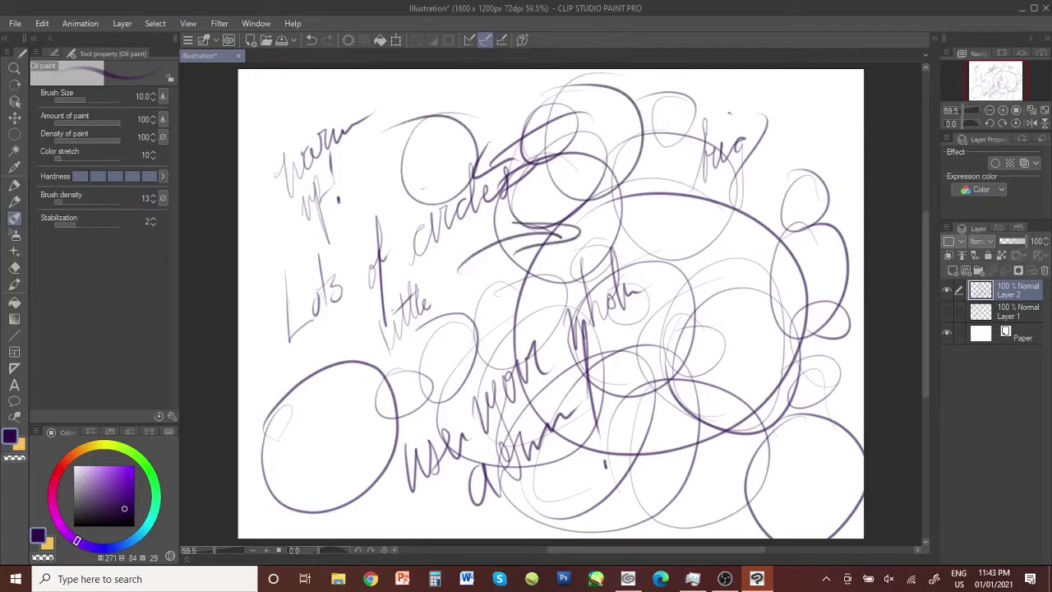
{"action": "left_click_drag", "start_coordinate": [605, 276], "coordinate": [567, 266]}
{"action": "left_click_drag", "start_coordinate": [689, 346], "coordinate": [657, 359]}
Hide Layer 2, add a new layer, and draw two large circles with curved arrows showing opposite stroke directions
{"action": "left_click", "coordinate": [948, 289]}
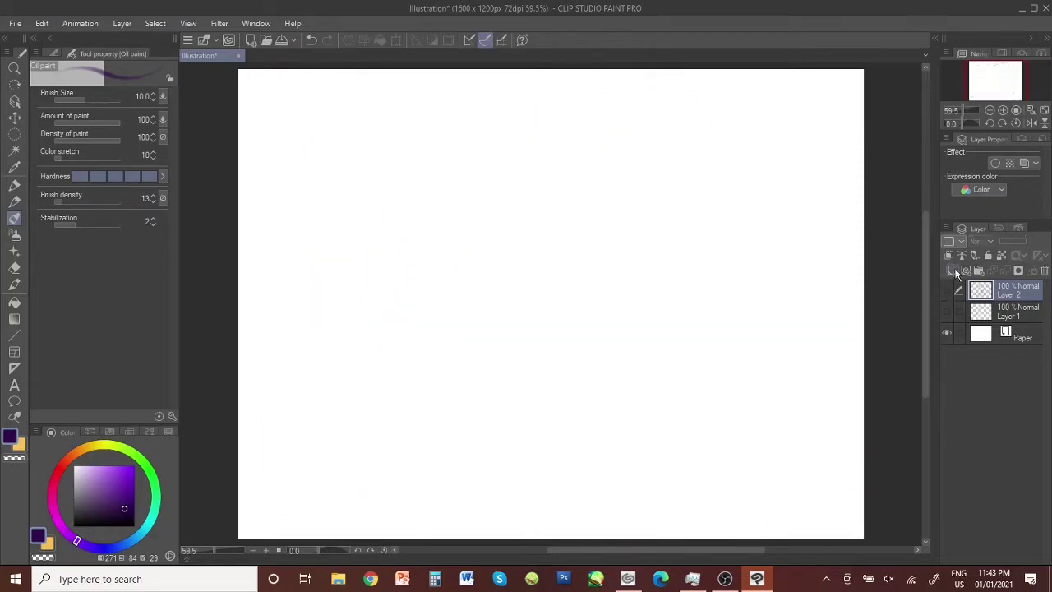
{"action": "left_click", "coordinate": [953, 270]}
{"action": "left_click_drag", "start_coordinate": [539, 283], "coordinate": [432, 239]}
{"action": "left_click_drag", "start_coordinate": [549, 325], "coordinate": [493, 345]}
{"action": "mouse_move", "coordinate": [518, 193]}
{"action": "left_mouse_down"}
{"action": "mouse_move", "coordinate": [394, 205]}
{"action": "mouse_move", "coordinate": [419, 222]}
{"action": "left_mouse_up"}
{"action": "mouse_move", "coordinate": [443, 398]}
{"action": "left_mouse_down"}
{"action": "mouse_move", "coordinate": [539, 289]}
{"action": "mouse_move", "coordinate": [566, 281]}
{"action": "left_mouse_up"}
Draw two more large circles on the right half of the canvas and two small ones between them
{"action": "left_click_drag", "start_coordinate": [674, 138], "coordinate": [579, 246]}
{"action": "left_click_drag", "start_coordinate": [618, 158], "coordinate": [606, 263]}
{"action": "left_click_drag", "start_coordinate": [707, 337], "coordinate": [658, 386]}
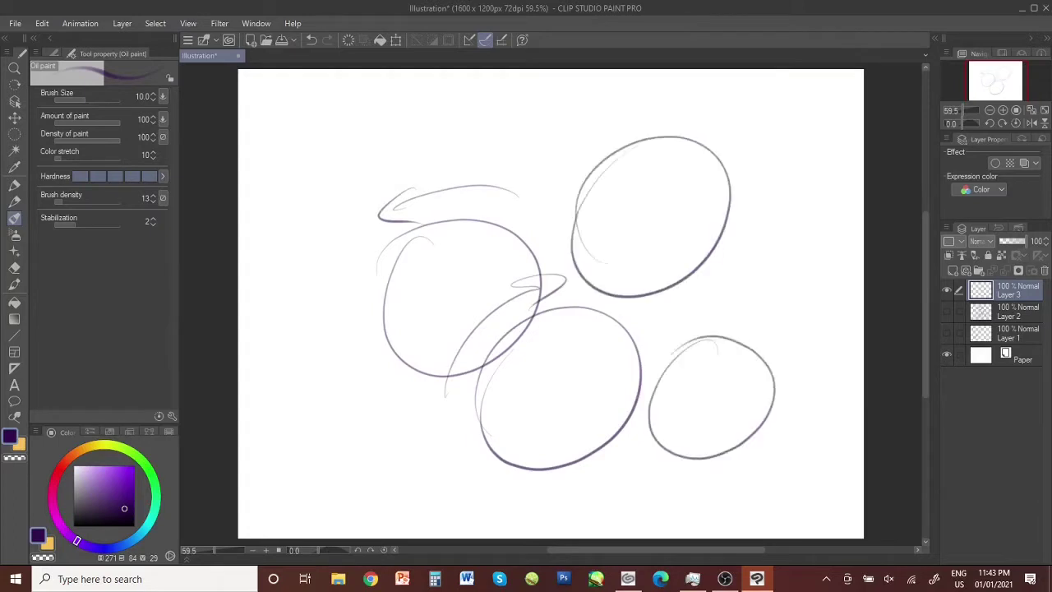
{"action": "left_click_drag", "start_coordinate": [677, 351], "coordinate": [664, 365]}
{"action": "left_click_drag", "start_coordinate": [682, 296], "coordinate": [717, 351]}
{"action": "left_click_drag", "start_coordinate": [709, 263], "coordinate": [695, 270]}
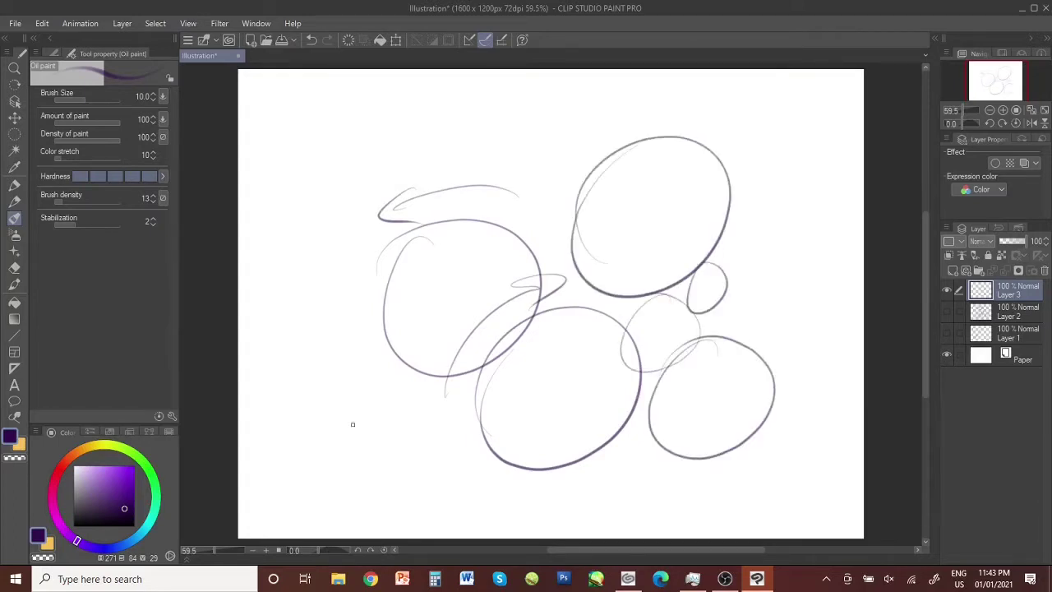
Handwrite "Wake up those muscles!" in the canvas's upper-left area, above the circles
{"action": "mouse_move", "coordinate": [268, 212]}
{"action": "left_mouse_down"}
{"action": "mouse_move", "coordinate": [304, 174]}
{"action": "mouse_move", "coordinate": [352, 156]}
{"action": "left_mouse_up"}
{"action": "mouse_move", "coordinate": [387, 115]}
{"action": "left_mouse_down"}
{"action": "mouse_move", "coordinate": [391, 143]}
{"action": "mouse_move", "coordinate": [428, 105]}
{"action": "left_mouse_up"}
{"action": "left_click_drag", "start_coordinate": [296, 242], "coordinate": [283, 324]}
{"action": "left_click_drag", "start_coordinate": [293, 290], "coordinate": [334, 245]}
{"action": "left_click_drag", "start_coordinate": [330, 259], "coordinate": [394, 197]}
{"action": "left_click_drag", "start_coordinate": [268, 281], "coordinate": [315, 230]}
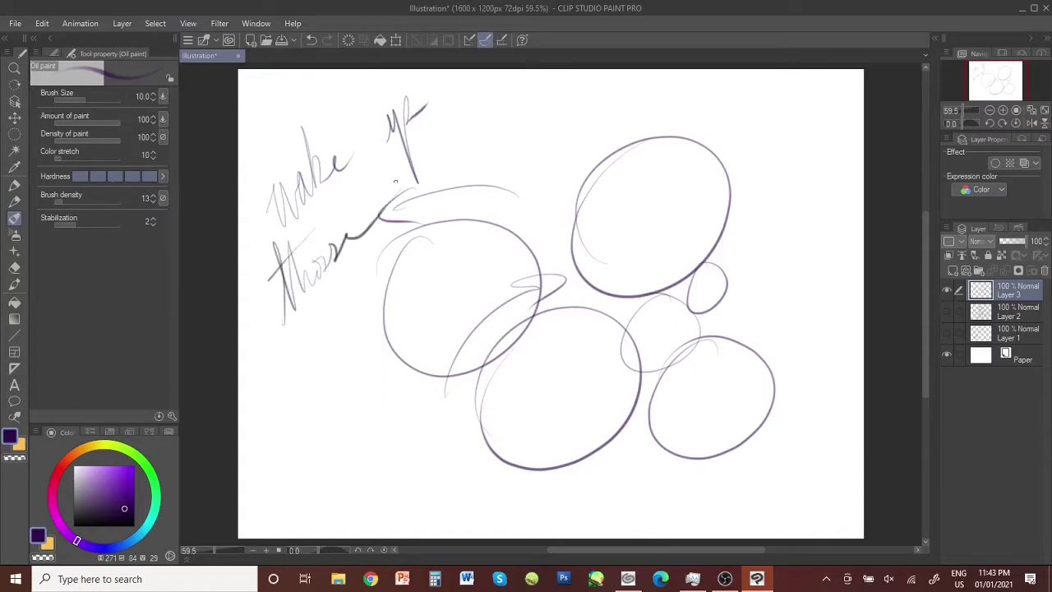
{"action": "left_click_drag", "start_coordinate": [380, 205], "coordinate": [394, 181]}
{"action": "mouse_move", "coordinate": [387, 204]}
{"action": "left_mouse_down"}
{"action": "mouse_move", "coordinate": [429, 148]}
{"action": "mouse_move", "coordinate": [513, 79]}
{"action": "mouse_move", "coordinate": [515, 113]}
{"action": "left_mouse_up"}
Handwrite a large "Good morning" message across the circles and hide the finished layer
{"action": "mouse_move", "coordinate": [434, 347]}
{"action": "left_mouse_down"}
{"action": "mouse_move", "coordinate": [509, 387]}
{"action": "mouse_move", "coordinate": [566, 279]}
{"action": "left_mouse_up"}
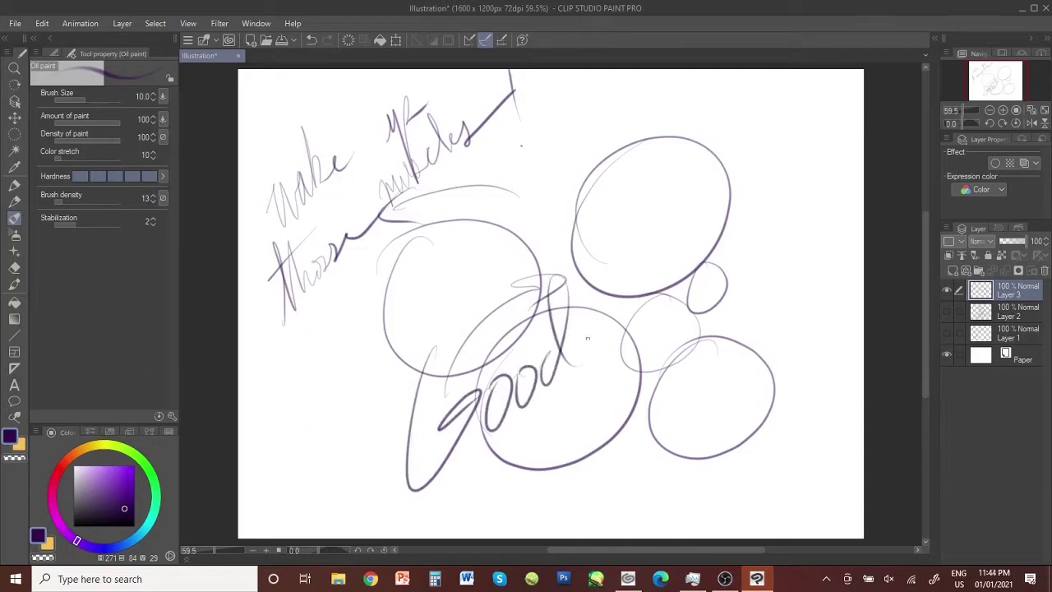
{"action": "mouse_move", "coordinate": [586, 354]}
{"action": "left_mouse_down"}
{"action": "mouse_move", "coordinate": [688, 221]}
{"action": "mouse_move", "coordinate": [720, 200]}
{"action": "left_mouse_up"}
{"action": "left_click_drag", "start_coordinate": [724, 205], "coordinate": [714, 275]}
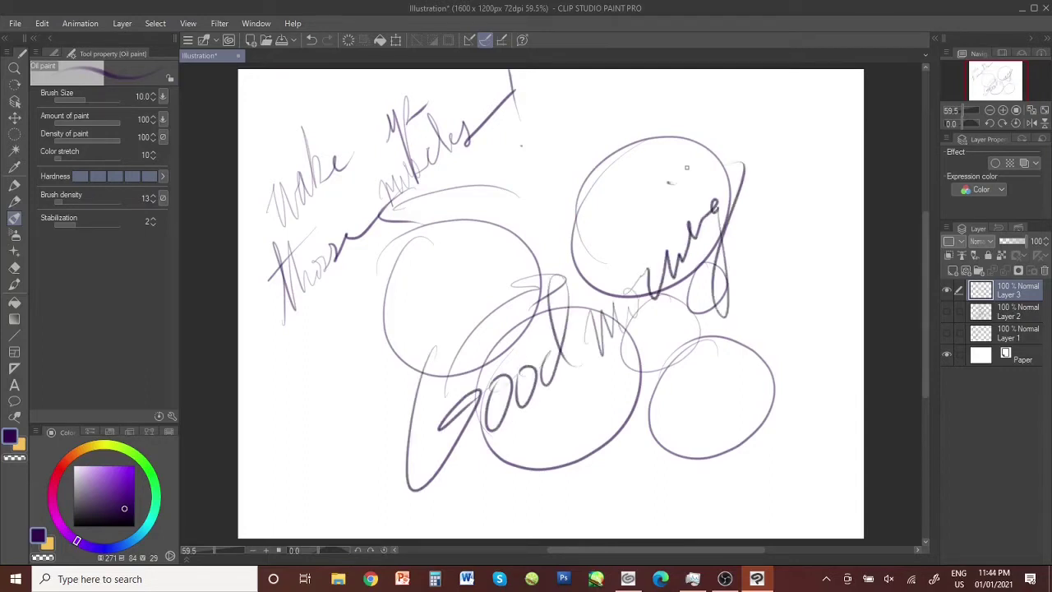
{"action": "left_click_drag", "start_coordinate": [498, 467], "coordinate": [707, 309]}
{"action": "left_click_drag", "start_coordinate": [608, 423], "coordinate": [758, 372]}
{"action": "left_click", "coordinate": [946, 290]}
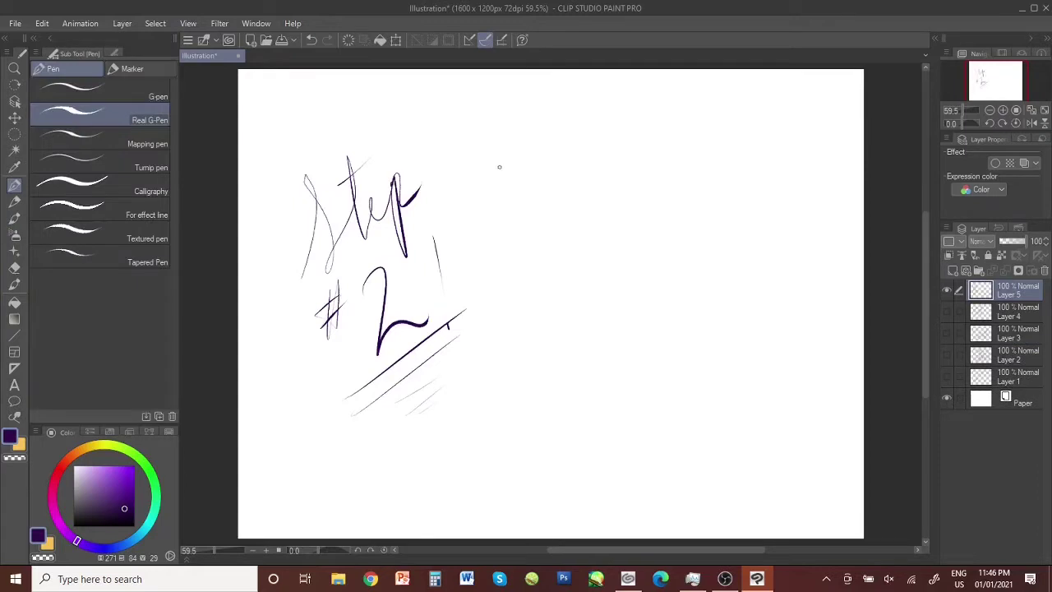
Handwrite "know your shapes!" to the right of the "Step #2" heading
{"action": "left_click_drag", "start_coordinate": [499, 113], "coordinate": [502, 201]}
{"action": "mouse_move", "coordinate": [517, 146]}
{"action": "left_mouse_down"}
{"action": "mouse_move", "coordinate": [534, 171]}
{"action": "mouse_move", "coordinate": [598, 140]}
{"action": "left_mouse_up"}
{"action": "mouse_move", "coordinate": [509, 237]}
{"action": "left_mouse_down"}
{"action": "mouse_move", "coordinate": [541, 245]}
{"action": "mouse_move", "coordinate": [590, 222]}
{"action": "left_mouse_up"}
{"action": "mouse_move", "coordinate": [568, 288]}
{"action": "left_mouse_down"}
{"action": "mouse_move", "coordinate": [539, 361]}
{"action": "mouse_move", "coordinate": [629, 349]}
{"action": "left_mouse_up"}
{"action": "left_click_drag", "start_coordinate": [622, 307], "coordinate": [659, 277]}
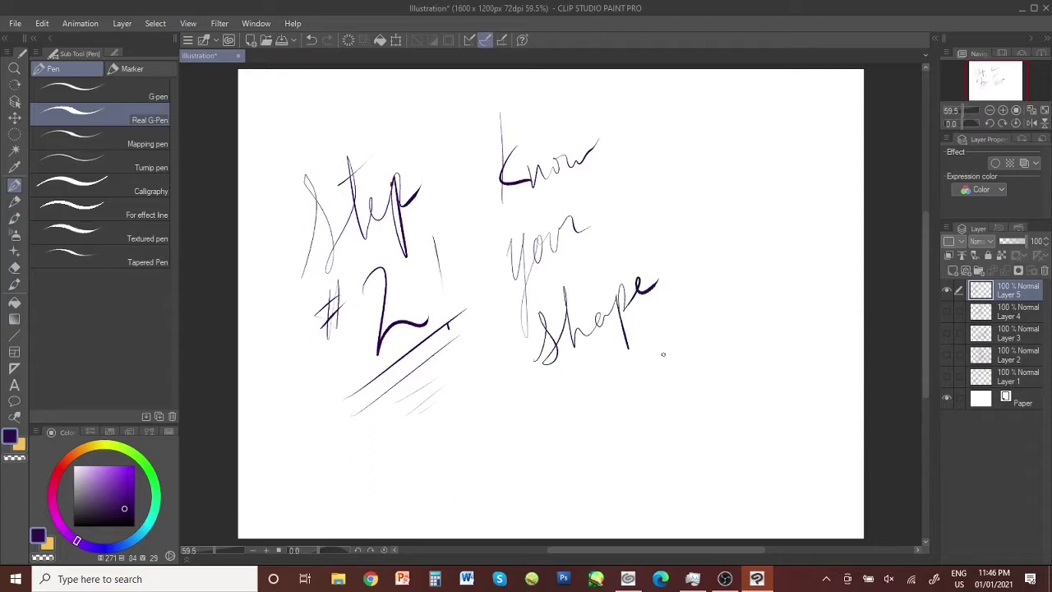
{"action": "mouse_move", "coordinate": [673, 213]}
{"action": "left_mouse_down"}
{"action": "mouse_move", "coordinate": [672, 271]}
{"action": "mouse_move", "coordinate": [650, 288]}
{"action": "left_mouse_up"}
{"action": "left_click", "coordinate": [675, 296]}
Write a small note about the plural beneath the end of "shapes!"
{"action": "mouse_move", "coordinate": [654, 324]}
{"action": "left_mouse_down"}
{"action": "mouse_move", "coordinate": [691, 349]}
{"action": "mouse_move", "coordinate": [780, 283]}
{"action": "left_mouse_up"}
{"action": "left_click_drag", "start_coordinate": [692, 333], "coordinate": [721, 307]}
{"action": "left_click_drag", "start_coordinate": [808, 271], "coordinate": [810, 282]}
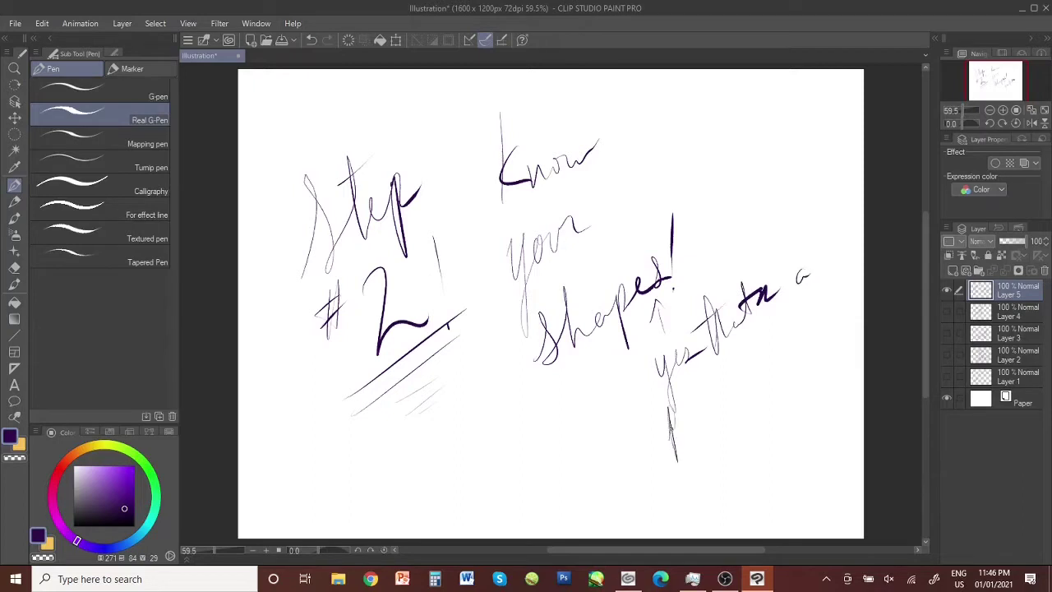
{"action": "left_click_drag", "start_coordinate": [677, 376], "coordinate": [675, 461]}
{"action": "mouse_move", "coordinate": [679, 419]}
{"action": "left_mouse_down"}
{"action": "mouse_move", "coordinate": [720, 360]}
{"action": "mouse_move", "coordinate": [729, 380]}
{"action": "left_mouse_up"}
{"action": "mouse_move", "coordinate": [756, 355]}
{"action": "left_mouse_down"}
{"action": "mouse_move", "coordinate": [772, 349]}
{"action": "mouse_move", "coordinate": [766, 362]}
{"action": "left_mouse_up"}
{"action": "left_click_drag", "start_coordinate": [796, 332], "coordinate": [790, 340]}
{"action": "left_click", "coordinate": [785, 354]}
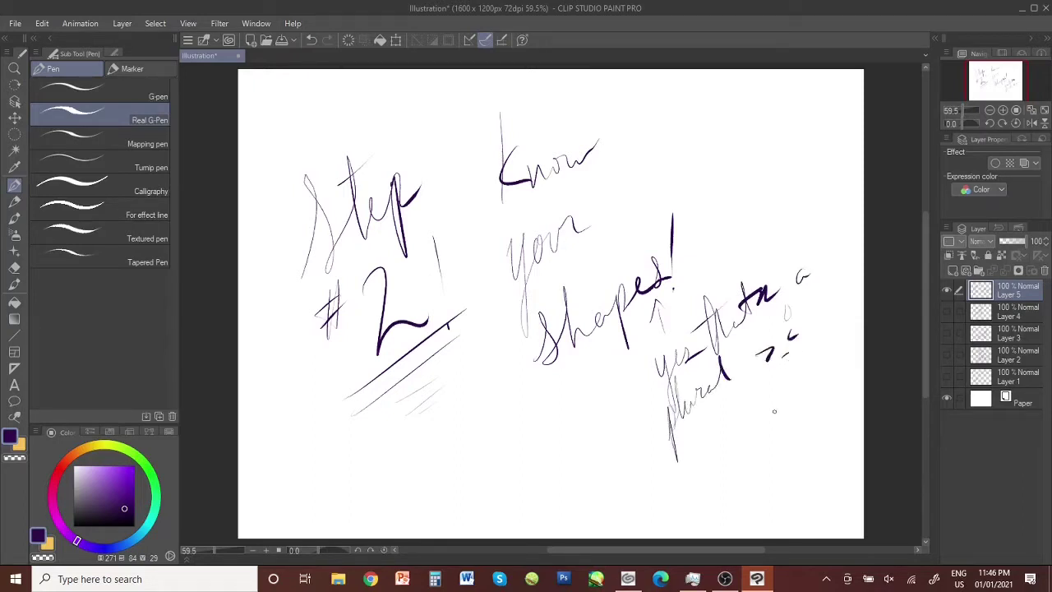
Erase the handwritten plural note with the rough eraser and return to the pen
{"action": "key", "text": "e"}
{"action": "mouse_move", "coordinate": [772, 292]}
{"action": "left_mouse_down"}
{"action": "mouse_move", "coordinate": [646, 383]}
{"action": "mouse_move", "coordinate": [765, 354]}
{"action": "left_mouse_up"}
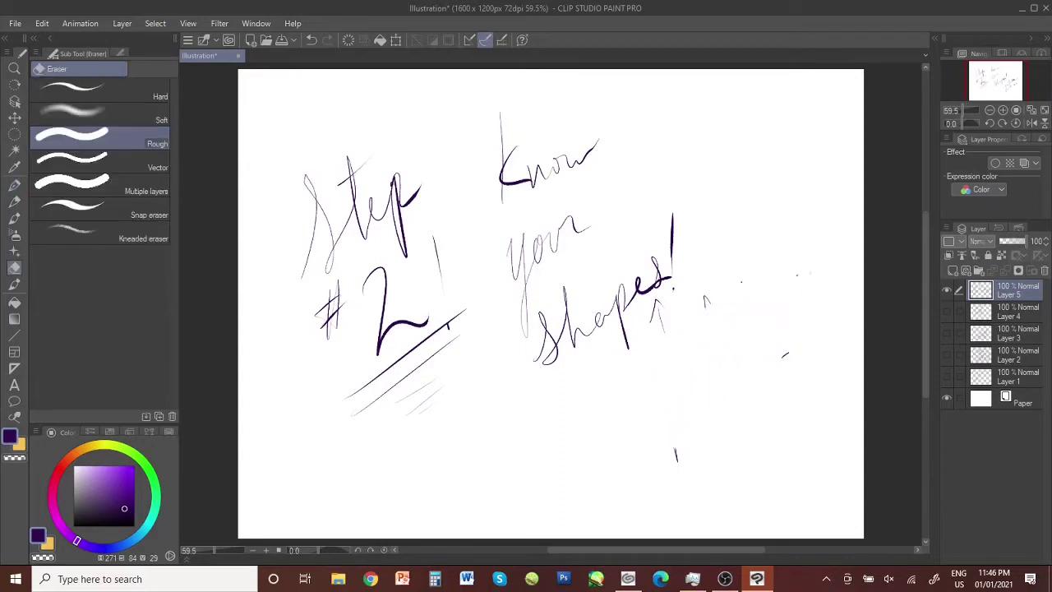
{"action": "left_click", "coordinate": [782, 358]}
{"action": "key", "text": "p"}
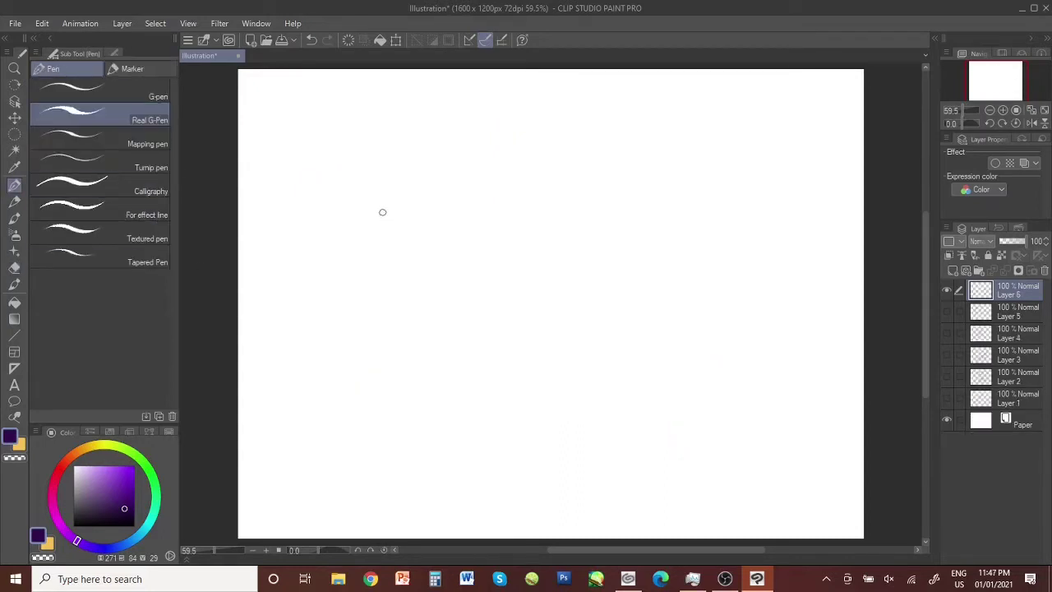
{"action": "mouse_move", "coordinate": [316, 130]}
{"action": "left_mouse_down"}
{"action": "mouse_move", "coordinate": [289, 221]}
{"action": "mouse_move", "coordinate": [417, 169]}
{"action": "left_mouse_up"}
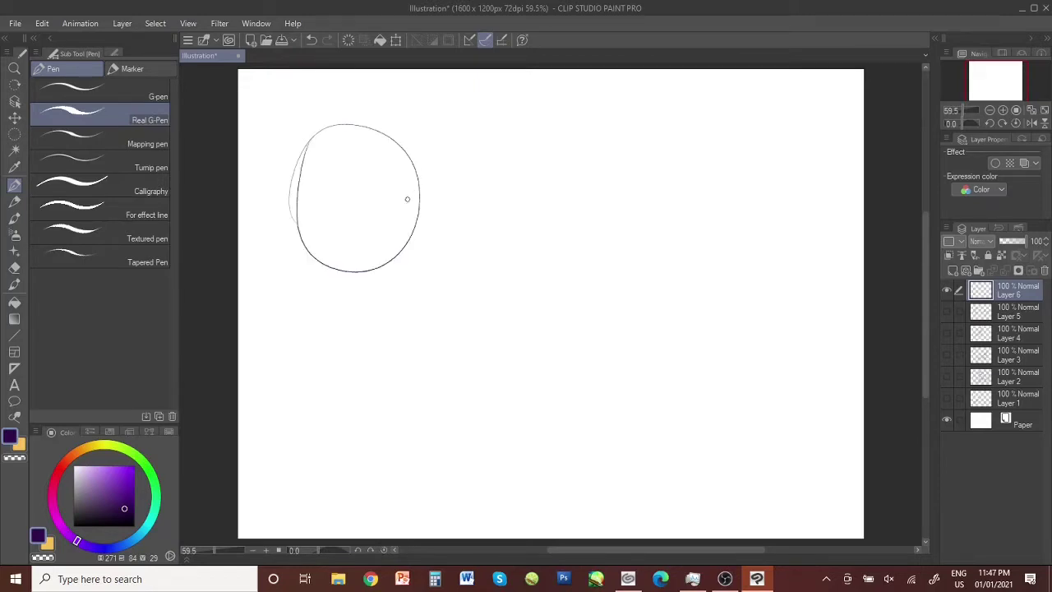
{"action": "key", "text": "ctrl+z"}
{"action": "mouse_move", "coordinate": [347, 110]}
{"action": "left_mouse_down"}
{"action": "mouse_move", "coordinate": [319, 245]}
{"action": "mouse_move", "coordinate": [315, 125]}
{"action": "left_mouse_up"}
{"action": "key", "text": "ctrl+z"}
Draw a large circle labelled "Circles" and, to its right, a square labelled "squares"
{"action": "mouse_move", "coordinate": [288, 197]}
{"action": "left_mouse_down"}
{"action": "mouse_move", "coordinate": [401, 91]}
{"action": "mouse_move", "coordinate": [306, 116]}
{"action": "left_mouse_up"}
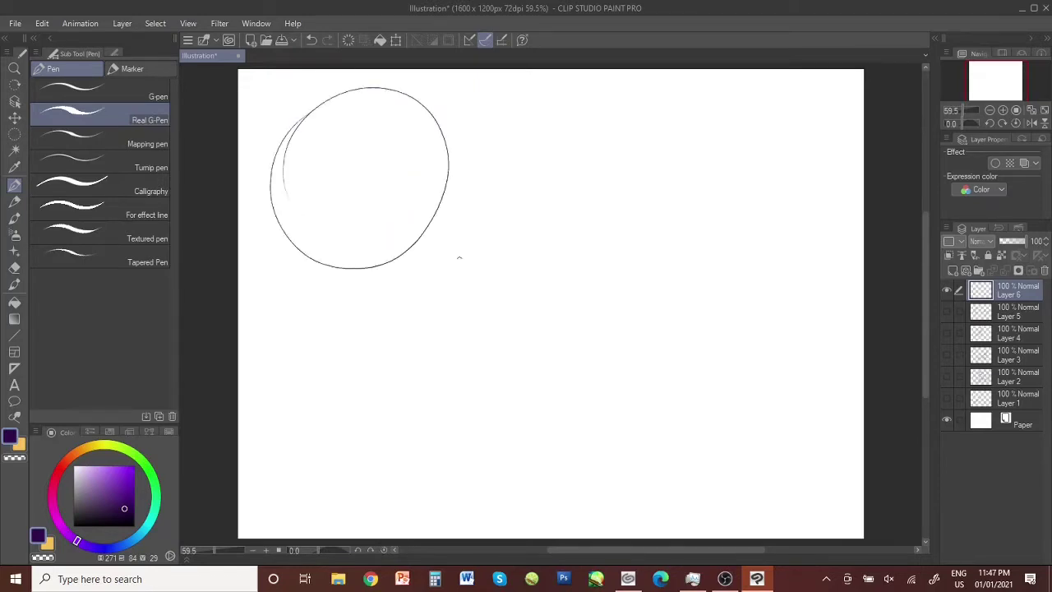
{"action": "left_click_drag", "start_coordinate": [327, 319], "coordinate": [419, 294]}
{"action": "mouse_move", "coordinate": [509, 146]}
{"action": "left_mouse_down"}
{"action": "mouse_move", "coordinate": [515, 232]}
{"action": "mouse_move", "coordinate": [584, 210]}
{"action": "left_mouse_up"}
{"action": "left_click_drag", "start_coordinate": [514, 216], "coordinate": [584, 200]}
{"action": "mouse_move", "coordinate": [531, 255]}
{"action": "left_mouse_down"}
{"action": "mouse_move", "coordinate": [512, 284]}
{"action": "mouse_move", "coordinate": [544, 312]}
{"action": "mouse_move", "coordinate": [571, 261]}
{"action": "left_mouse_up"}
{"action": "left_click_drag", "start_coordinate": [573, 252], "coordinate": [627, 212]}
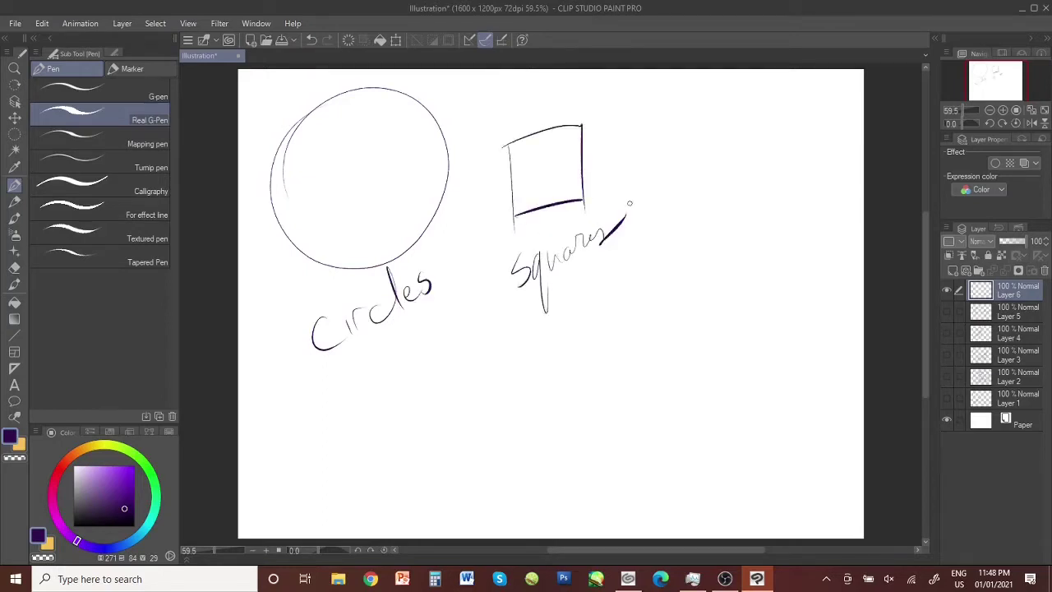
Draw a tall cone with a curved base below the circle and label it "cones"
{"action": "left_click_drag", "start_coordinate": [438, 329], "coordinate": [403, 489]}
{"action": "left_click_drag", "start_coordinate": [438, 328], "coordinate": [506, 487]}
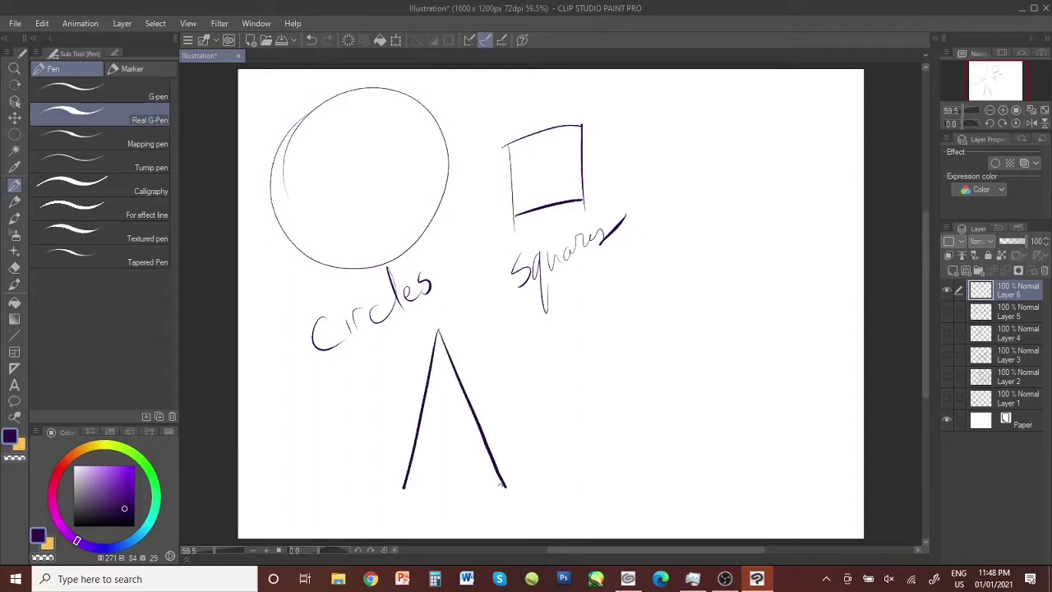
{"action": "mouse_move", "coordinate": [403, 488]}
{"action": "left_mouse_down"}
{"action": "mouse_move", "coordinate": [448, 513]}
{"action": "mouse_move", "coordinate": [504, 480]}
{"action": "left_mouse_up"}
{"action": "mouse_move", "coordinate": [539, 426]}
{"action": "left_mouse_down"}
{"action": "mouse_move", "coordinate": [529, 449]}
{"action": "mouse_move", "coordinate": [593, 383]}
{"action": "left_mouse_up"}
{"action": "left_click", "coordinate": [569, 393]}
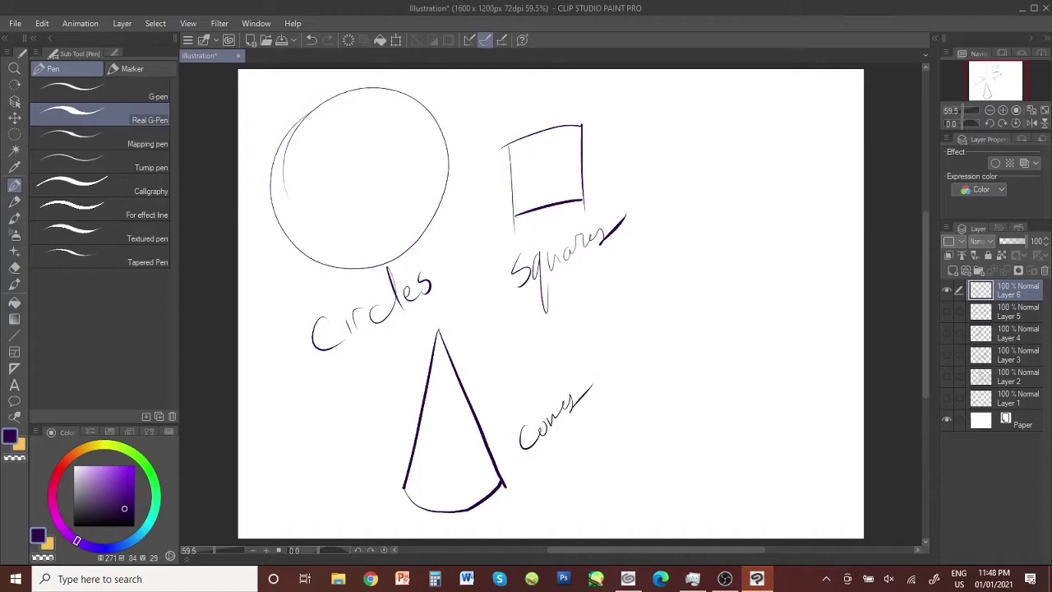
Draw a wide rectangle to the right of the cone and label it "rectangles" underneath
{"action": "mouse_move", "coordinate": [647, 299]}
{"action": "left_mouse_down"}
{"action": "mouse_move", "coordinate": [657, 382]}
{"action": "mouse_move", "coordinate": [793, 289]}
{"action": "mouse_move", "coordinate": [798, 378]}
{"action": "left_mouse_up"}
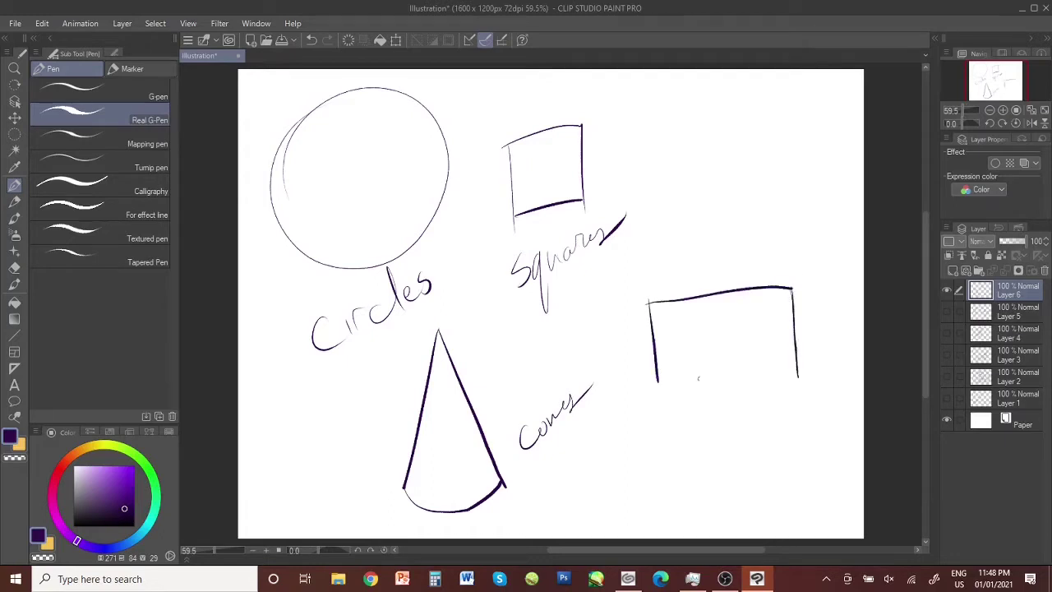
{"action": "left_click_drag", "start_coordinate": [658, 379], "coordinate": [783, 367]}
{"action": "left_click_drag", "start_coordinate": [687, 392], "coordinate": [817, 374]}
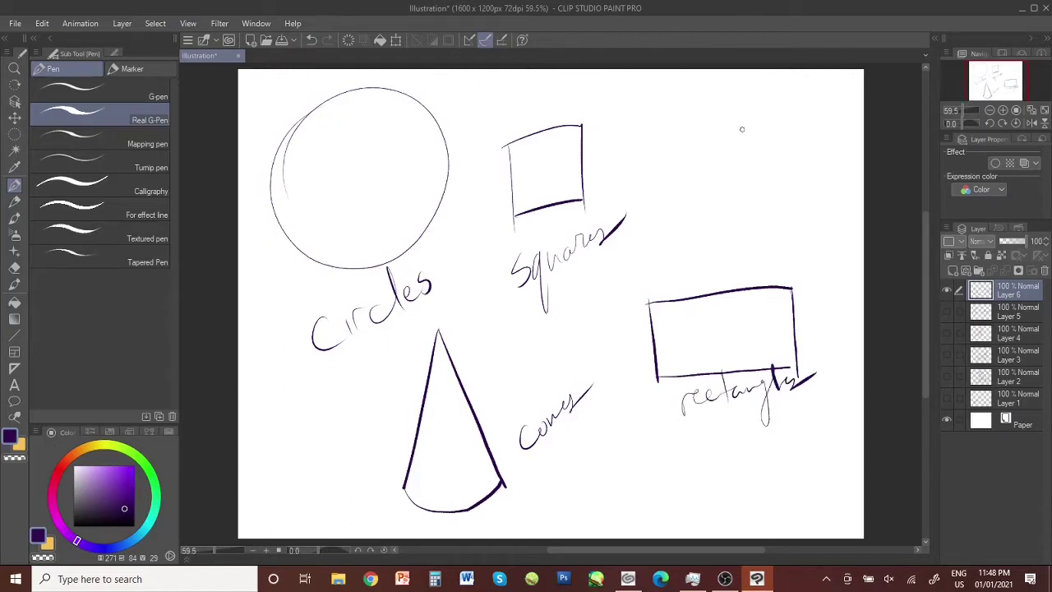
Draw three slanted ellipses above the rectangle and label them "ellipses"
{"action": "left_click_drag", "start_coordinate": [726, 133], "coordinate": [771, 151]}
{"action": "mouse_move", "coordinate": [720, 215]}
{"action": "left_mouse_down"}
{"action": "mouse_move", "coordinate": [661, 280]}
{"action": "mouse_move", "coordinate": [720, 216]}
{"action": "mouse_move", "coordinate": [750, 212]}
{"action": "mouse_move", "coordinate": [803, 174]}
{"action": "left_mouse_up"}
{"action": "left_click", "coordinate": [761, 186]}
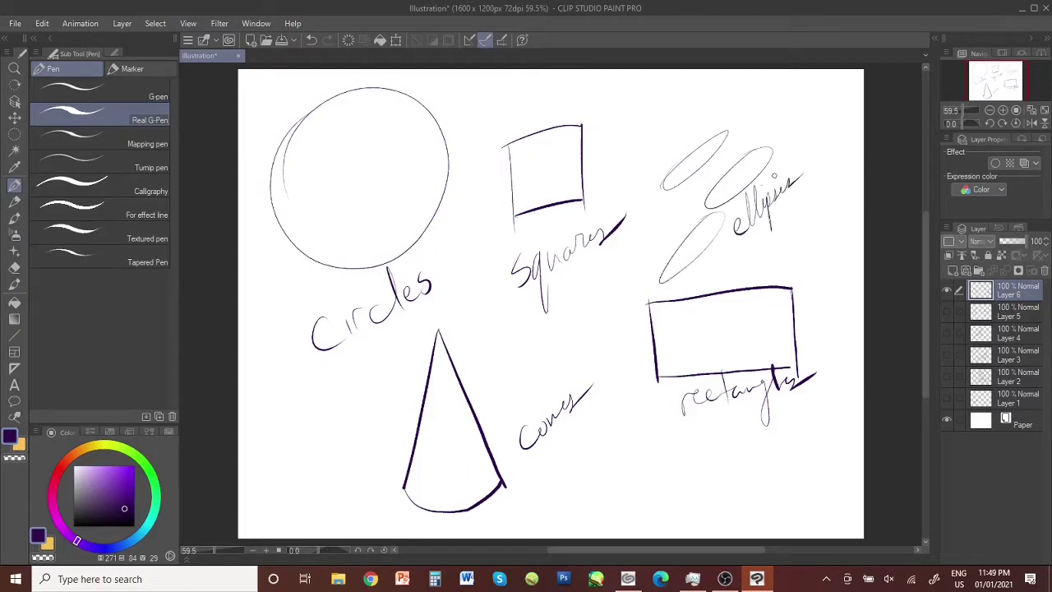
Draw three more slanted ellipses to the right of the existing ones, around the "ellipses" label
{"action": "left_click_drag", "start_coordinate": [833, 102], "coordinate": [777, 147]}
{"action": "left_click_drag", "start_coordinate": [820, 212], "coordinate": [763, 256]}
{"action": "mouse_move", "coordinate": [827, 163]}
{"action": "left_mouse_down"}
{"action": "mouse_move", "coordinate": [792, 200]}
{"action": "mouse_move", "coordinate": [840, 161]}
{"action": "left_mouse_up"}
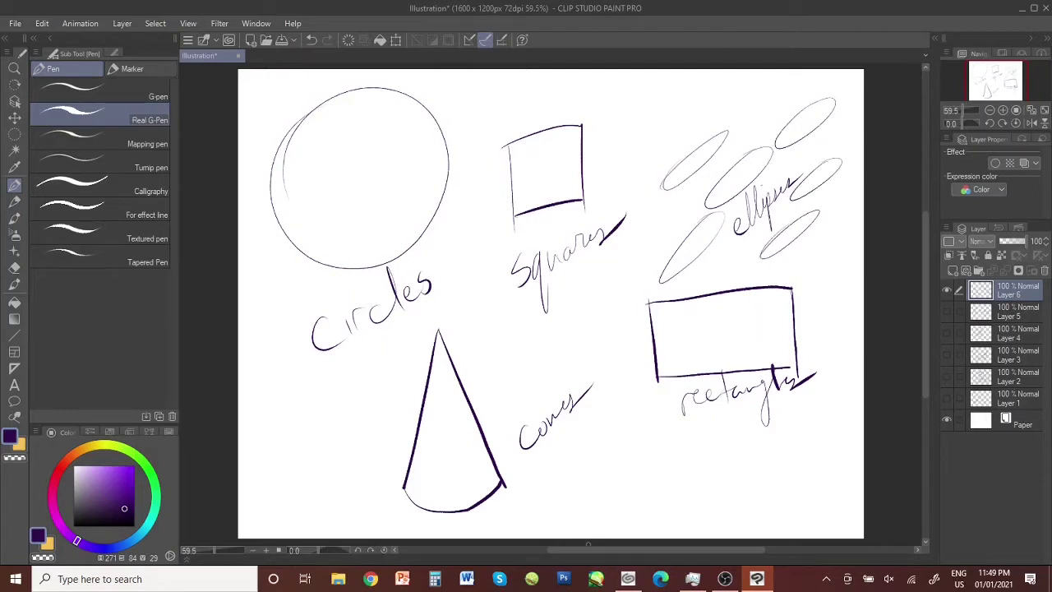
Write "Everything" below the "cones" label and underline it with a thick slanted stroke
{"action": "left_click_drag", "start_coordinate": [548, 483], "coordinate": [557, 513]}
{"action": "left_click_drag", "start_coordinate": [543, 481], "coordinate": [560, 466]}
{"action": "mouse_move", "coordinate": [551, 493]}
{"action": "left_mouse_down"}
{"action": "mouse_move", "coordinate": [562, 485]}
{"action": "mouse_move", "coordinate": [566, 501]}
{"action": "left_mouse_up"}
{"action": "left_click_drag", "start_coordinate": [567, 485], "coordinate": [579, 482]}
{"action": "mouse_move", "coordinate": [579, 485]}
{"action": "left_mouse_down"}
{"action": "mouse_move", "coordinate": [610, 454]}
{"action": "mouse_move", "coordinate": [616, 414]}
{"action": "left_mouse_up"}
{"action": "left_click_drag", "start_coordinate": [613, 457], "coordinate": [653, 406]}
{"action": "left_click_drag", "start_coordinate": [589, 440], "coordinate": [622, 413]}
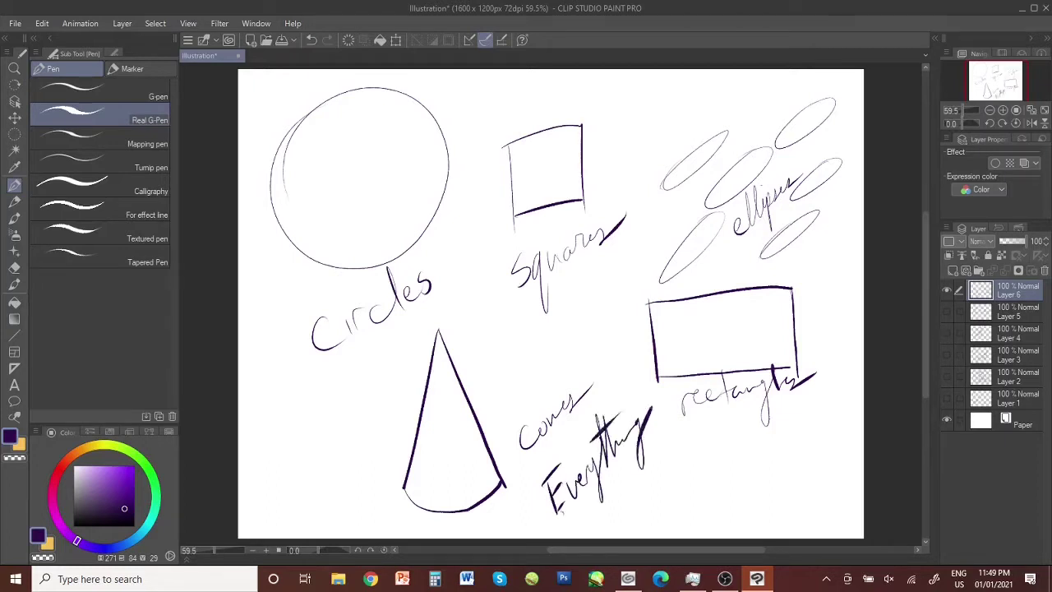
{"action": "left_click_drag", "start_coordinate": [557, 516], "coordinate": [652, 436]}
Complete the sentence beneath "Everything" with the words "we see is made of shapes"
{"action": "left_click_drag", "start_coordinate": [599, 498], "coordinate": [615, 501]}
{"action": "left_click_drag", "start_coordinate": [613, 496], "coordinate": [666, 448]}
{"action": "left_click_drag", "start_coordinate": [634, 523], "coordinate": [660, 498]}
{"action": "mouse_move", "coordinate": [667, 462]}
{"action": "left_mouse_down"}
{"action": "mouse_move", "coordinate": [667, 492]}
{"action": "mouse_move", "coordinate": [712, 432]}
{"action": "left_mouse_up"}
{"action": "mouse_move", "coordinate": [670, 516]}
{"action": "left_mouse_down"}
{"action": "mouse_move", "coordinate": [687, 535]}
{"action": "mouse_move", "coordinate": [708, 472]}
{"action": "mouse_move", "coordinate": [766, 432]}
{"action": "left_mouse_up"}
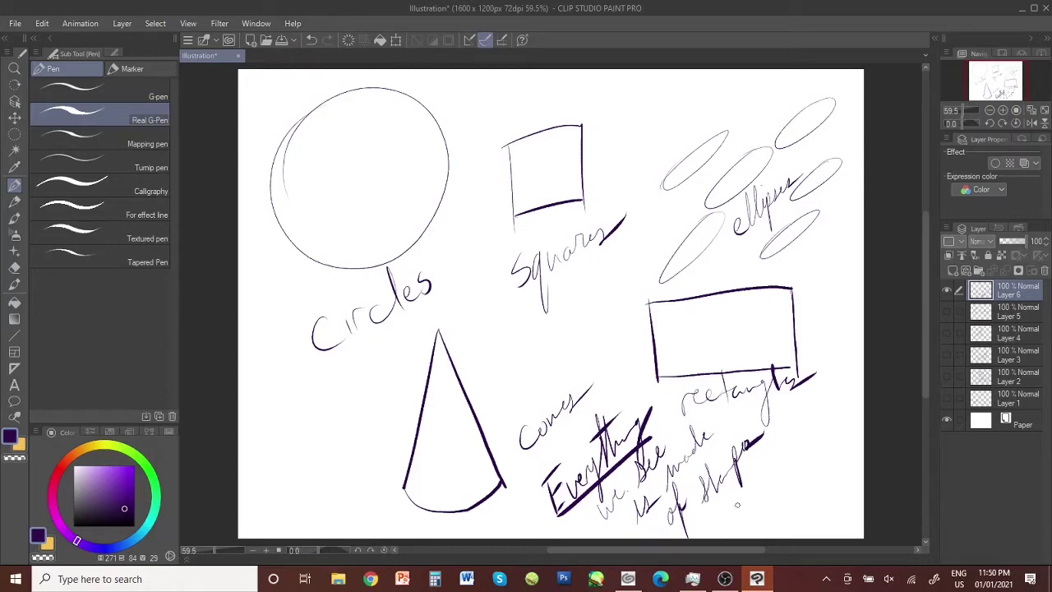
Doodle two small cartoon faces in the page's lower-right corner and write "wow!" beside them
{"action": "mouse_move", "coordinate": [779, 466]}
{"action": "left_mouse_down"}
{"action": "mouse_move", "coordinate": [796, 460]}
{"action": "mouse_move", "coordinate": [805, 417]}
{"action": "mouse_move", "coordinate": [813, 460]}
{"action": "mouse_move", "coordinate": [758, 489]}
{"action": "mouse_move", "coordinate": [802, 468]}
{"action": "mouse_move", "coordinate": [773, 477]}
{"action": "mouse_move", "coordinate": [792, 494]}
{"action": "left_mouse_up"}
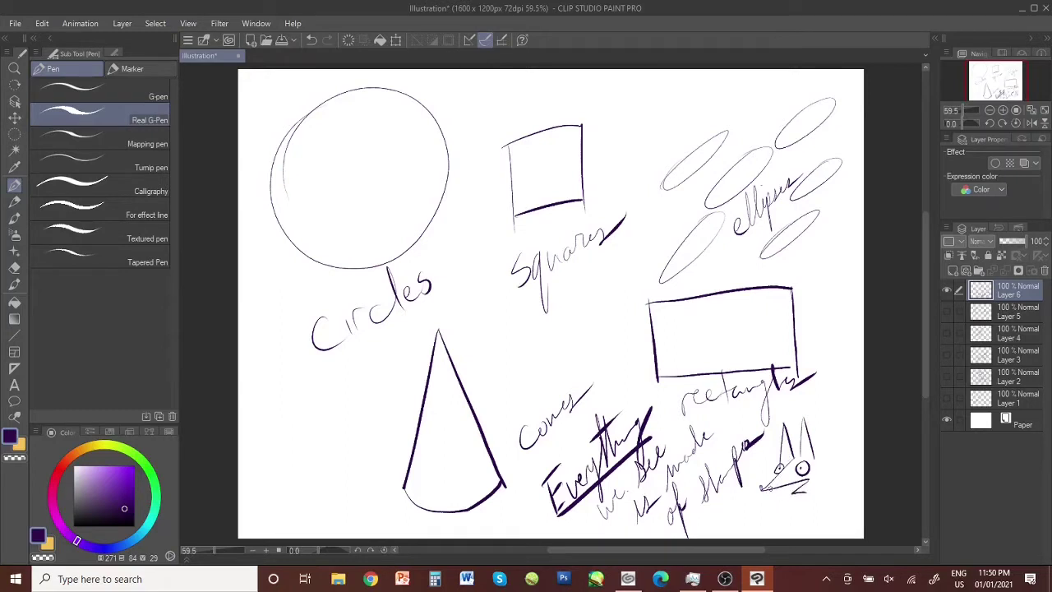
{"action": "left_click_drag", "start_coordinate": [722, 510], "coordinate": [765, 508]}
{"action": "mouse_move", "coordinate": [815, 456]}
{"action": "left_mouse_down"}
{"action": "mouse_move", "coordinate": [854, 503]}
{"action": "mouse_move", "coordinate": [802, 518]}
{"action": "mouse_move", "coordinate": [819, 528]}
{"action": "left_mouse_up"}
{"action": "mouse_move", "coordinate": [831, 488]}
{"action": "left_mouse_down"}
{"action": "mouse_move", "coordinate": [832, 509]}
{"action": "mouse_move", "coordinate": [845, 506]}
{"action": "left_mouse_up"}
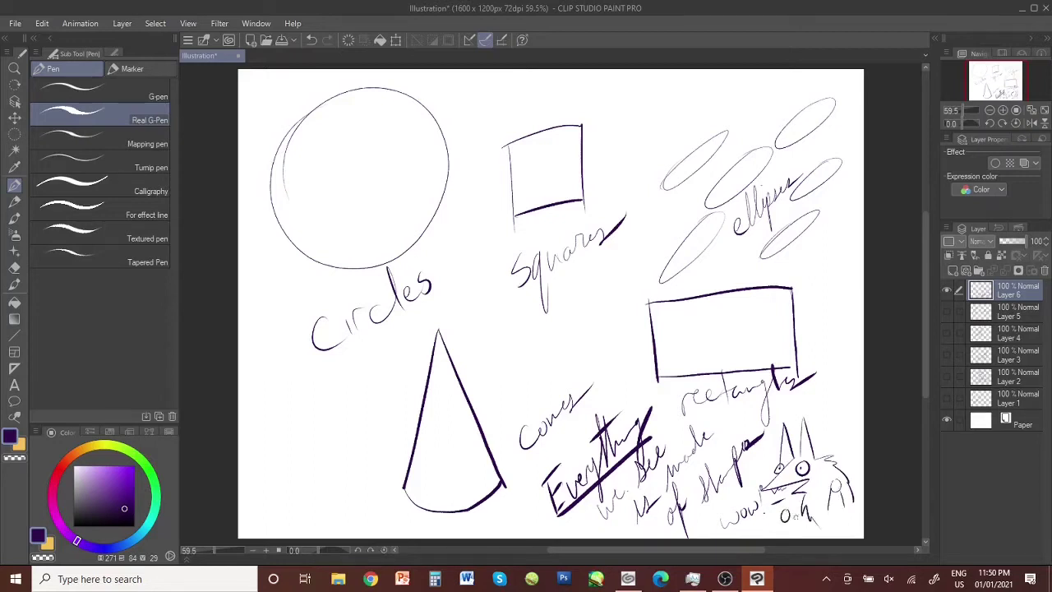
{"action": "left_click_drag", "start_coordinate": [781, 513], "coordinate": [798, 521]}
{"action": "mouse_move", "coordinate": [792, 514]}
{"action": "left_mouse_down"}
{"action": "mouse_move", "coordinate": [804, 524]}
{"action": "mouse_move", "coordinate": [790, 510]}
{"action": "left_mouse_up"}
Hide the basic shapes layer and write "but they aren't 2-D" at the upper left of a new layer
{"action": "left_click", "coordinate": [947, 290]}
{"action": "left_click", "coordinate": [953, 271]}
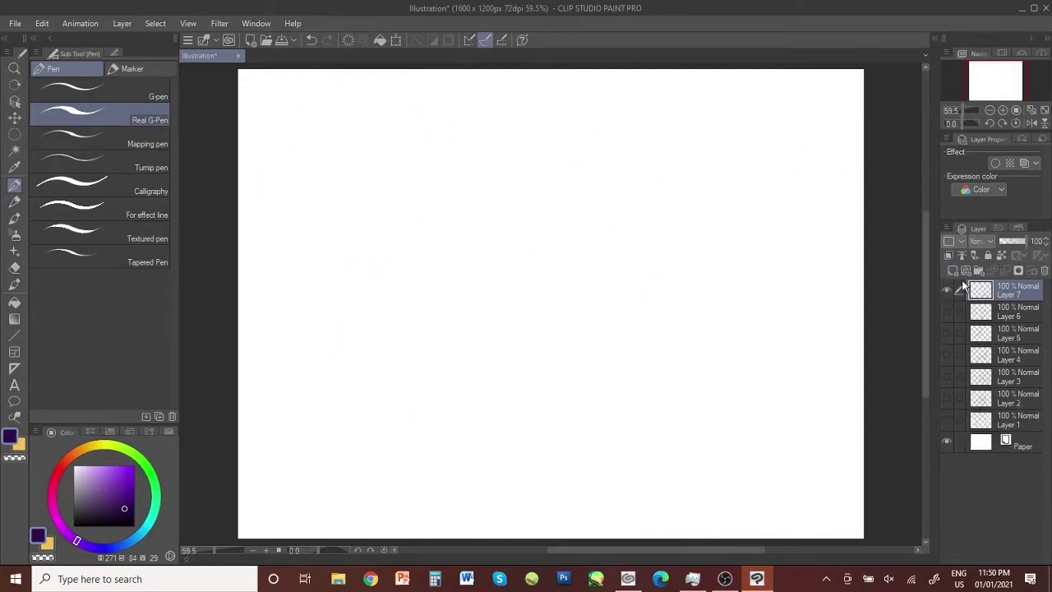
{"action": "mouse_move", "coordinate": [257, 108]}
{"action": "left_mouse_down"}
{"action": "mouse_move", "coordinate": [267, 170]}
{"action": "mouse_move", "coordinate": [285, 113]}
{"action": "mouse_move", "coordinate": [296, 128]}
{"action": "left_mouse_up"}
{"action": "mouse_move", "coordinate": [271, 161]}
{"action": "left_mouse_down"}
{"action": "mouse_move", "coordinate": [265, 215]}
{"action": "mouse_move", "coordinate": [280, 229]}
{"action": "left_mouse_up"}
{"action": "mouse_move", "coordinate": [284, 190]}
{"action": "left_mouse_down"}
{"action": "mouse_move", "coordinate": [301, 172]}
{"action": "mouse_move", "coordinate": [311, 225]}
{"action": "left_mouse_up"}
{"action": "mouse_move", "coordinate": [271, 184]}
{"action": "left_mouse_down"}
{"action": "mouse_move", "coordinate": [290, 160]}
{"action": "mouse_move", "coordinate": [335, 165]}
{"action": "mouse_move", "coordinate": [380, 92]}
{"action": "left_mouse_up"}
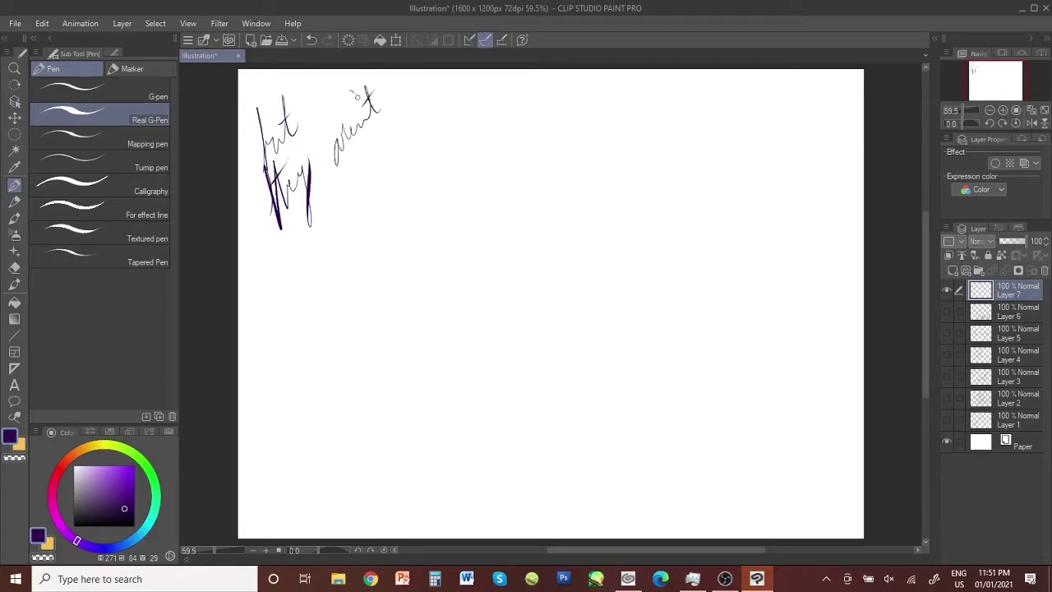
{"action": "left_click_drag", "start_coordinate": [273, 271], "coordinate": [311, 281]}
{"action": "left_click_drag", "start_coordinate": [301, 266], "coordinate": [315, 266]}
{"action": "left_click_drag", "start_coordinate": [311, 238], "coordinate": [332, 268]}
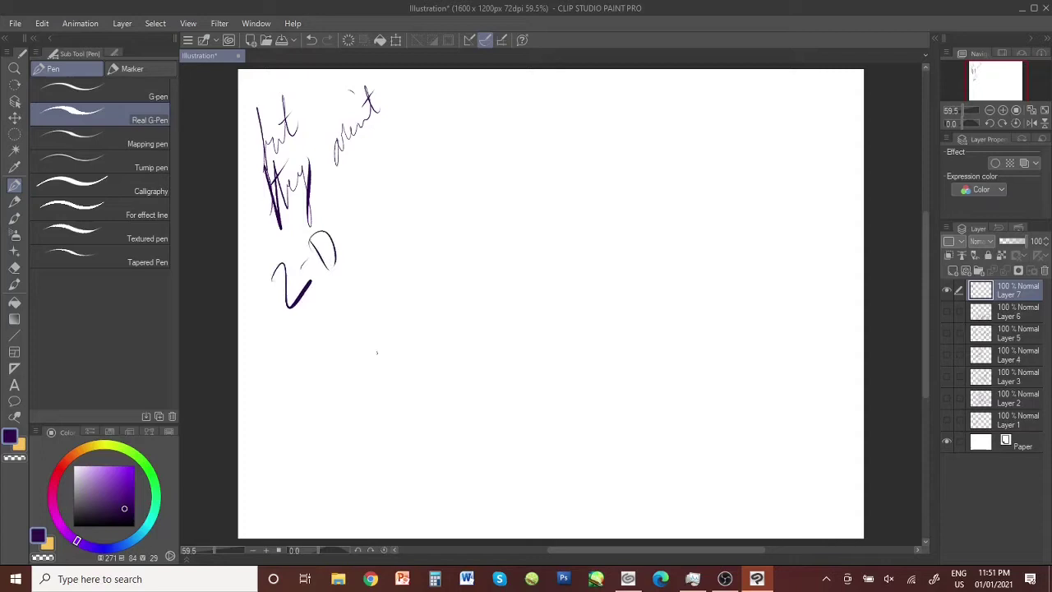
Draw small trailing circles below "2-D" and write "We live in a" slanting upward to the right
{"action": "left_click_drag", "start_coordinate": [316, 361], "coordinate": [317, 368]}
{"action": "left_click_drag", "start_coordinate": [335, 340], "coordinate": [337, 348]}
{"action": "left_click_drag", "start_coordinate": [372, 245], "coordinate": [393, 248]}
{"action": "left_click_drag", "start_coordinate": [393, 265], "coordinate": [404, 250]}
{"action": "mouse_move", "coordinate": [406, 176]}
{"action": "left_mouse_down"}
{"action": "mouse_move", "coordinate": [436, 205]}
{"action": "mouse_move", "coordinate": [511, 115]}
{"action": "left_mouse_up"}
{"action": "left_click", "coordinate": [454, 136]}
Write "3rd Dimension!" in large thick lettering below "We live in a", ending with a tall exclamation mark
{"action": "mouse_move", "coordinate": [293, 410]}
{"action": "left_mouse_down"}
{"action": "mouse_move", "coordinate": [340, 474]}
{"action": "mouse_move", "coordinate": [306, 491]}
{"action": "left_mouse_up"}
{"action": "mouse_move", "coordinate": [384, 424]}
{"action": "left_mouse_down"}
{"action": "mouse_move", "coordinate": [368, 395]}
{"action": "mouse_move", "coordinate": [407, 411]}
{"action": "left_mouse_up"}
{"action": "mouse_move", "coordinate": [391, 345]}
{"action": "left_mouse_down"}
{"action": "mouse_move", "coordinate": [439, 326]}
{"action": "mouse_move", "coordinate": [444, 396]}
{"action": "left_mouse_up"}
{"action": "mouse_move", "coordinate": [449, 359]}
{"action": "left_mouse_down"}
{"action": "mouse_move", "coordinate": [518, 225]}
{"action": "mouse_move", "coordinate": [575, 171]}
{"action": "left_mouse_up"}
{"action": "left_click_drag", "start_coordinate": [490, 209], "coordinate": [482, 225]}
{"action": "left_click_drag", "start_coordinate": [562, 86], "coordinate": [572, 233]}
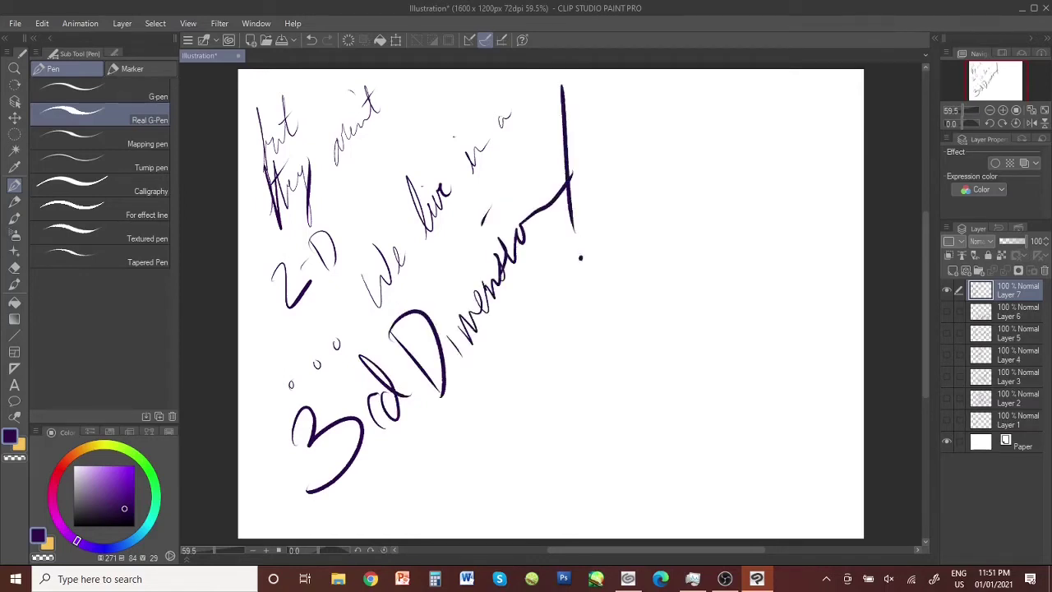
{"action": "left_click", "coordinate": [581, 258]}
Underline "3rd Dimension!" with a bold zigzag and doodle a wide-eyed face with small pupils to its right
{"action": "left_click_drag", "start_coordinate": [541, 304], "coordinate": [406, 492]}
{"action": "left_click_drag", "start_coordinate": [526, 355], "coordinate": [353, 537]}
{"action": "left_click_drag", "start_coordinate": [481, 444], "coordinate": [538, 466]}
{"action": "left_click_drag", "start_coordinate": [599, 283], "coordinate": [603, 284]}
{"action": "left_click_drag", "start_coordinate": [723, 240], "coordinate": [727, 241]}
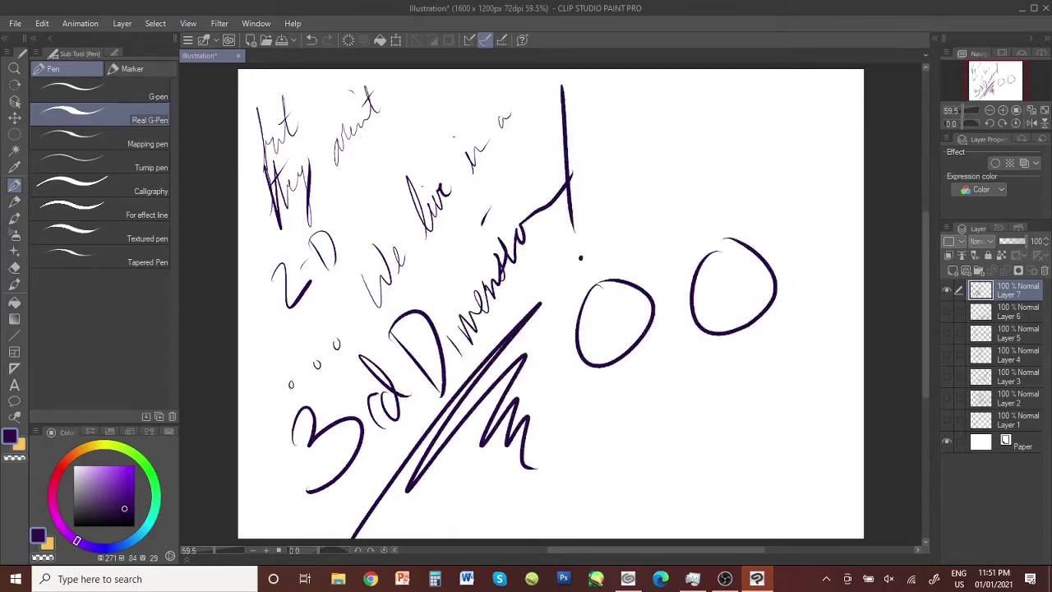
{"action": "left_click", "coordinate": [613, 320]}
{"action": "mouse_move", "coordinate": [668, 408]}
{"action": "left_mouse_down"}
{"action": "mouse_move", "coordinate": [683, 415]}
{"action": "mouse_move", "coordinate": [712, 380]}
{"action": "left_mouse_up"}
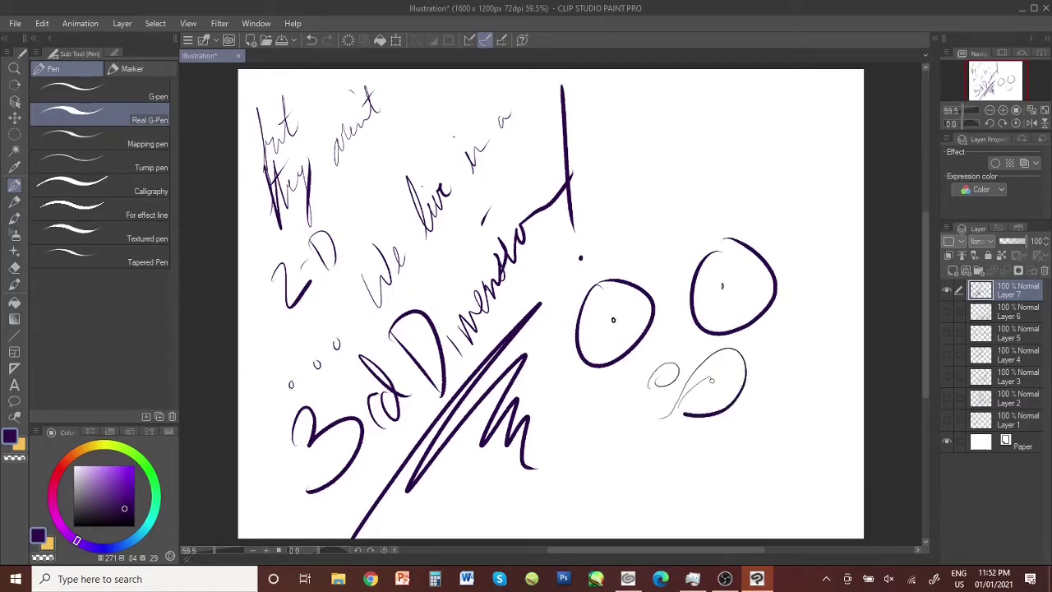
{"action": "left_click_drag", "start_coordinate": [626, 244], "coordinate": [687, 266]}
{"action": "mouse_move", "coordinate": [674, 222]}
{"action": "left_mouse_down"}
{"action": "mouse_move", "coordinate": [752, 141]}
{"action": "mouse_move", "coordinate": [777, 242]}
{"action": "left_mouse_up"}
{"action": "left_click_drag", "start_coordinate": [612, 255], "coordinate": [564, 337]}
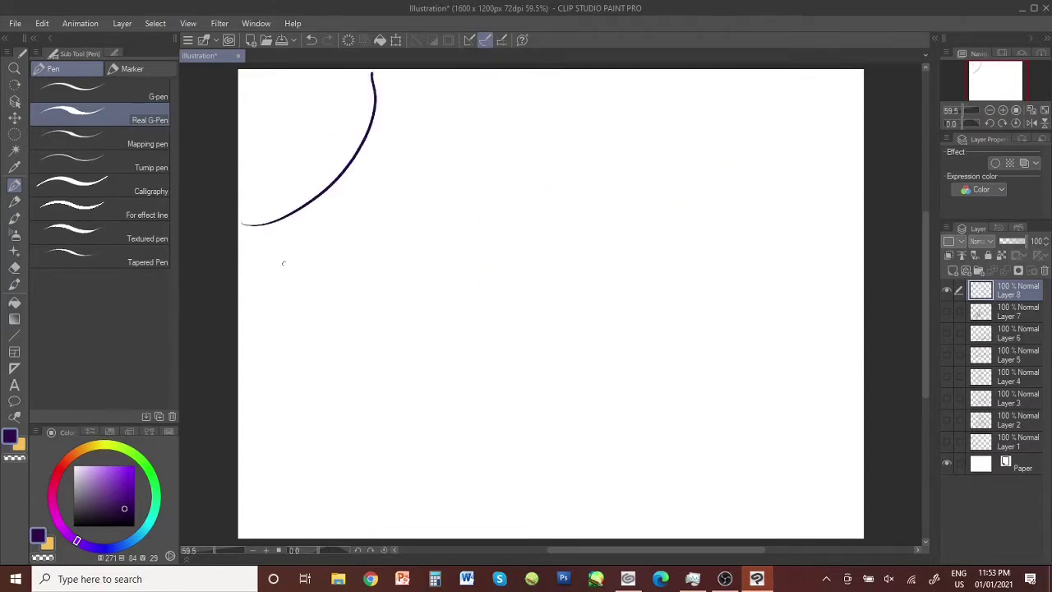
Add five rays and sunglasses to the sun in the page's upper-left corner and write "oh yah..." across it
{"action": "left_click_drag", "start_coordinate": [282, 242], "coordinate": [300, 279]}
{"action": "left_click_drag", "start_coordinate": [319, 220], "coordinate": [341, 242]}
{"action": "left_click_drag", "start_coordinate": [348, 191], "coordinate": [376, 204]}
{"action": "left_click_drag", "start_coordinate": [390, 142], "coordinate": [428, 155]}
{"action": "left_click_drag", "start_coordinate": [413, 109], "coordinate": [452, 109]}
{"action": "left_click_drag", "start_coordinate": [265, 100], "coordinate": [294, 141]}
{"action": "left_click_drag", "start_coordinate": [335, 105], "coordinate": [378, 100]}
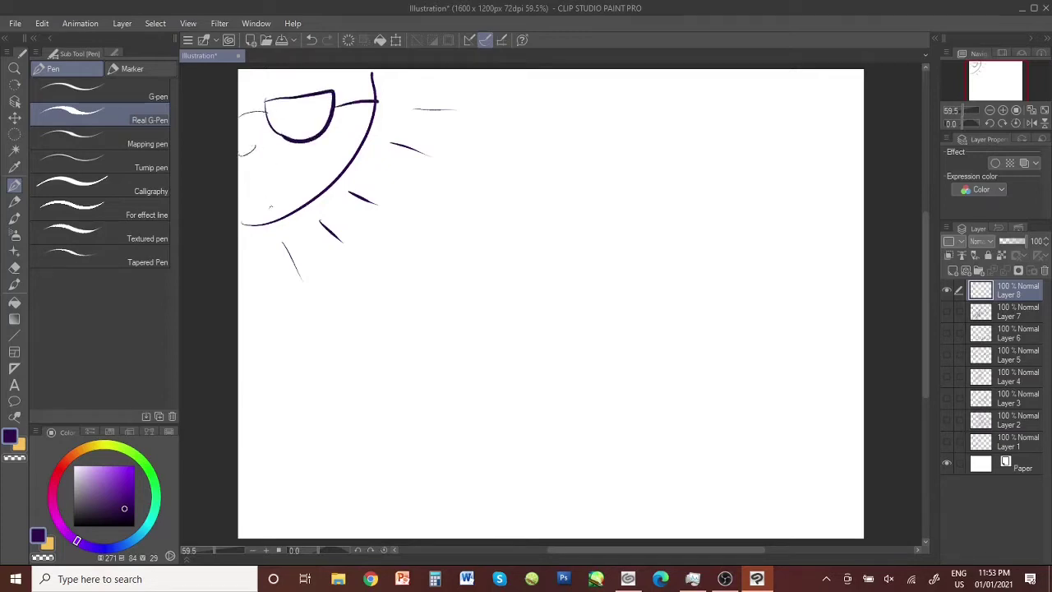
{"action": "left_click_drag", "start_coordinate": [289, 173], "coordinate": [353, 191]}
{"action": "left_click_drag", "start_coordinate": [356, 150], "coordinate": [362, 153]}
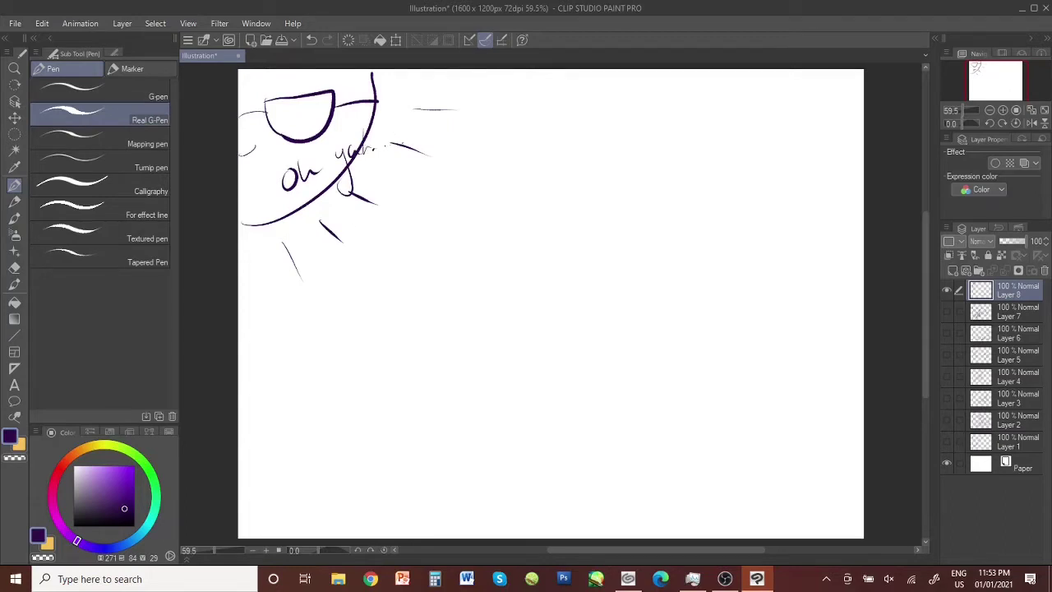
Write "tell demensions with light!" across the upper right part of the page
{"action": "mouse_move", "coordinate": [547, 96]}
{"action": "left_mouse_down"}
{"action": "mouse_move", "coordinate": [533, 154]}
{"action": "mouse_move", "coordinate": [564, 138]}
{"action": "left_mouse_up"}
{"action": "left_click_drag", "start_coordinate": [554, 156], "coordinate": [583, 161]}
{"action": "left_click_drag", "start_coordinate": [595, 89], "coordinate": [595, 103]}
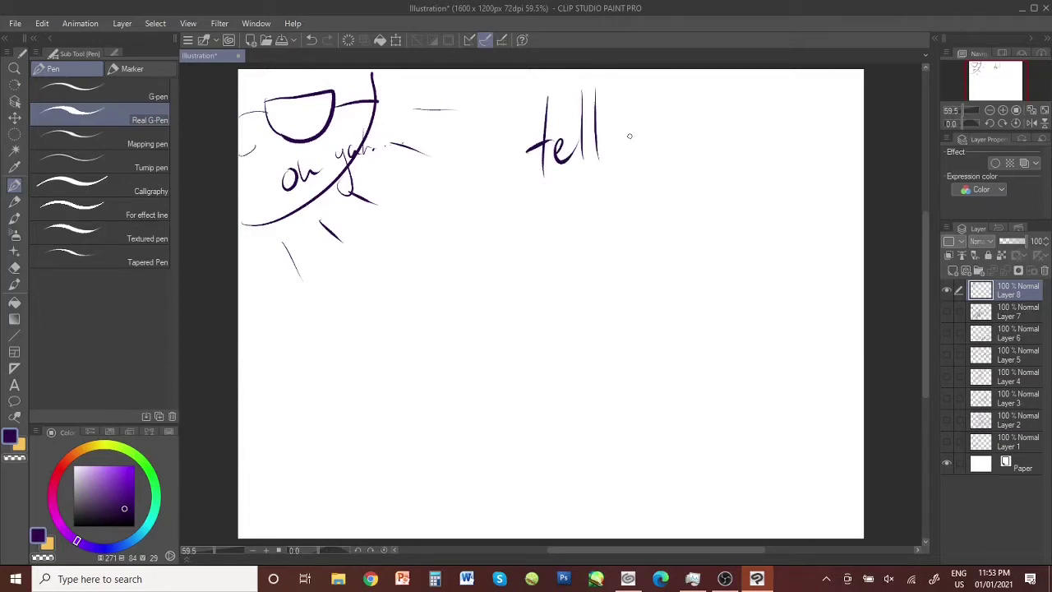
{"action": "mouse_move", "coordinate": [642, 92]}
{"action": "left_mouse_down"}
{"action": "mouse_move", "coordinate": [676, 138]}
{"action": "mouse_move", "coordinate": [767, 124]}
{"action": "left_mouse_up"}
{"action": "left_click", "coordinate": [604, 172]}
{"action": "mouse_move", "coordinate": [587, 186]}
{"action": "left_mouse_down"}
{"action": "mouse_move", "coordinate": [609, 206]}
{"action": "mouse_move", "coordinate": [644, 205]}
{"action": "mouse_move", "coordinate": [676, 156]}
{"action": "mouse_move", "coordinate": [695, 186]}
{"action": "left_mouse_up"}
{"action": "left_click_drag", "start_coordinate": [681, 168], "coordinate": [704, 161]}
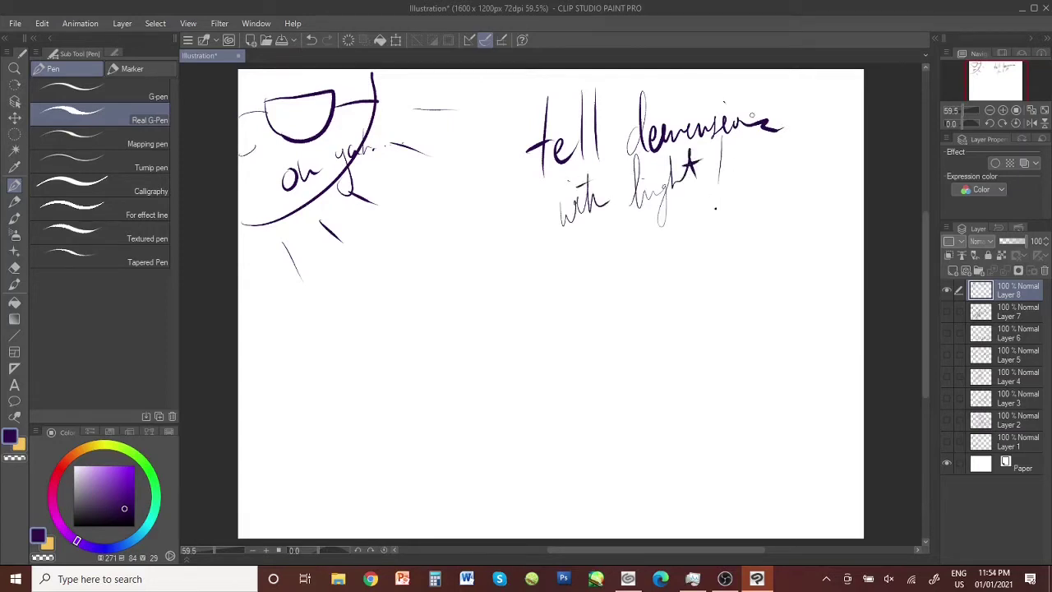
{"action": "mouse_move", "coordinate": [361, 355]}
{"action": "left_mouse_down"}
{"action": "mouse_move", "coordinate": [435, 429]}
{"action": "mouse_move", "coordinate": [386, 275]}
{"action": "mouse_move", "coordinate": [354, 421]}
{"action": "left_mouse_up"}
{"action": "key", "text": "e"}
{"action": "mouse_move", "coordinate": [383, 298]}
{"action": "left_mouse_down"}
{"action": "mouse_move", "coordinate": [330, 423]}
{"action": "mouse_move", "coordinate": [411, 432]}
{"action": "left_mouse_up"}
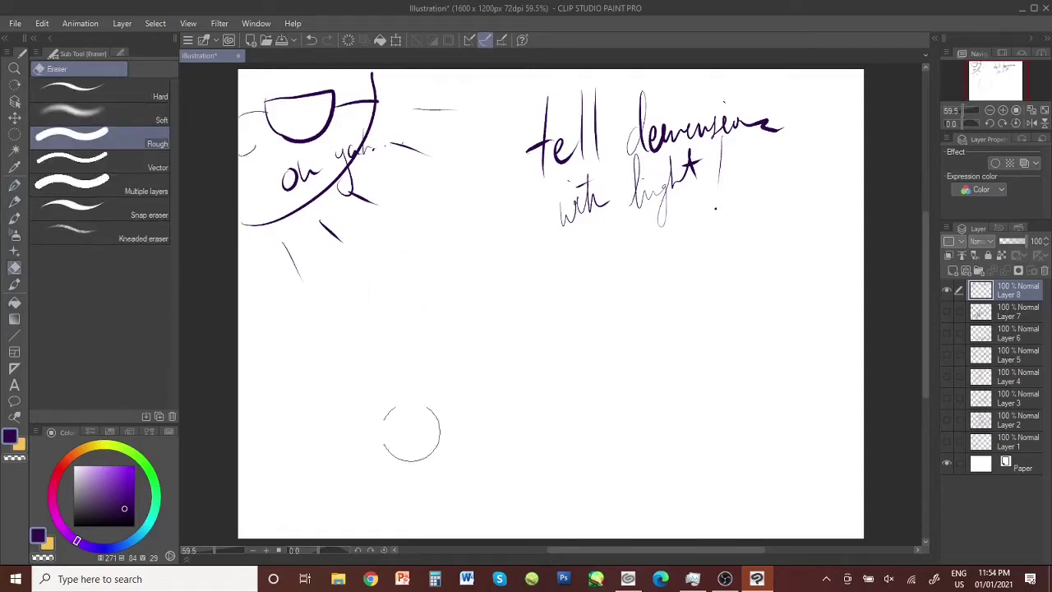
Draw a large circle below the sun with the Real G-Pen and a thick arrow pointing from the sun into it
{"action": "key", "text": "p"}
{"action": "left_click_drag", "start_coordinate": [358, 376], "coordinate": [344, 360]}
{"action": "left_click_drag", "start_coordinate": [378, 289], "coordinate": [343, 362]}
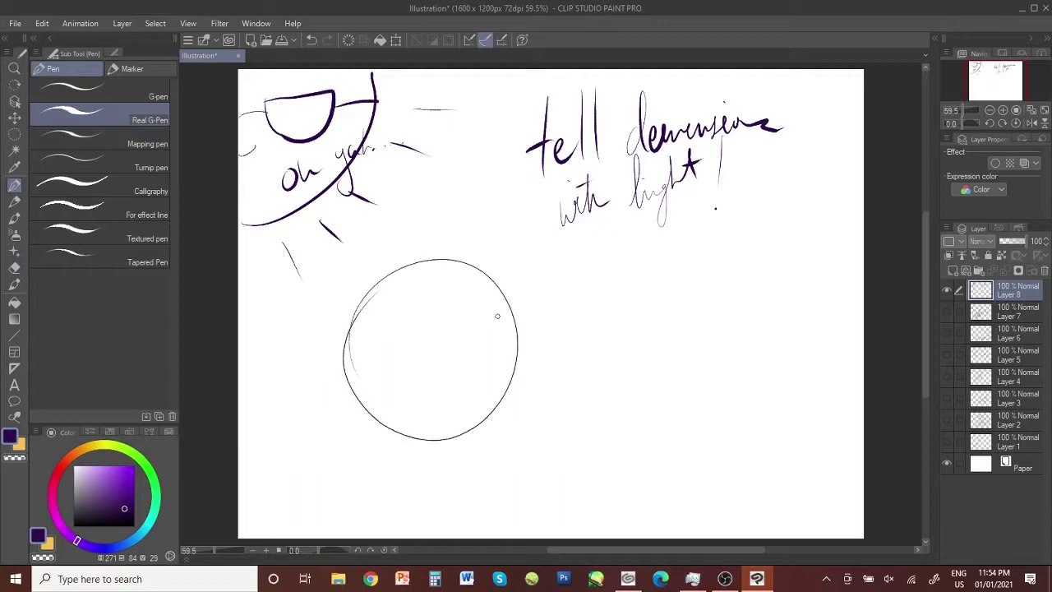
{"action": "left_click_drag", "start_coordinate": [327, 249], "coordinate": [383, 316]}
{"action": "left_click_drag", "start_coordinate": [349, 310], "coordinate": [370, 267]}
Write "Spheres have round light" on three lines to the right of the large circle
{"action": "mouse_move", "coordinate": [575, 268]}
{"action": "left_mouse_down"}
{"action": "mouse_move", "coordinate": [610, 285]}
{"action": "mouse_move", "coordinate": [661, 271]}
{"action": "left_mouse_up"}
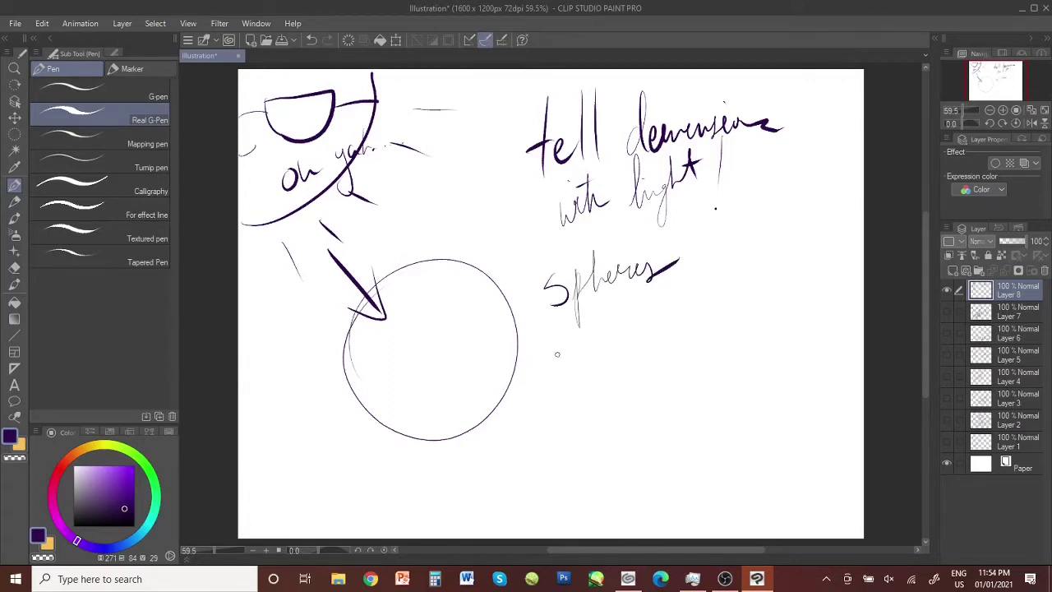
{"action": "left_click_drag", "start_coordinate": [553, 320], "coordinate": [567, 358]}
{"action": "left_click_drag", "start_coordinate": [569, 348], "coordinate": [577, 345]}
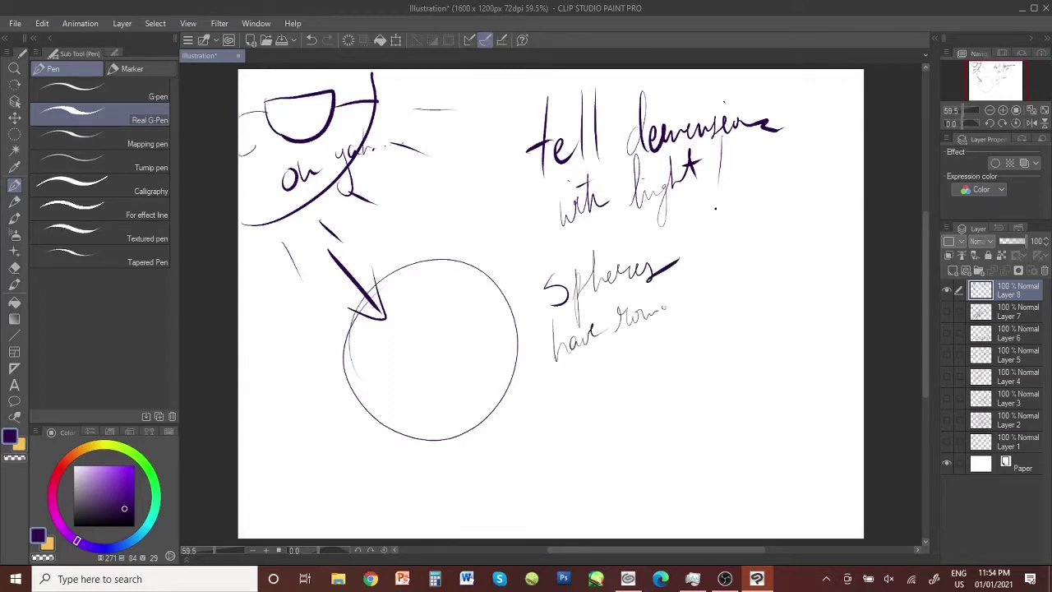
{"action": "left_click_drag", "start_coordinate": [666, 304], "coordinate": [680, 278]}
{"action": "left_click_drag", "start_coordinate": [561, 366], "coordinate": [557, 403]}
{"action": "mouse_move", "coordinate": [568, 395]}
{"action": "left_mouse_down"}
{"action": "mouse_move", "coordinate": [584, 386]}
{"action": "mouse_move", "coordinate": [582, 428]}
{"action": "left_mouse_up"}
{"action": "left_click_drag", "start_coordinate": [591, 361], "coordinate": [610, 384]}
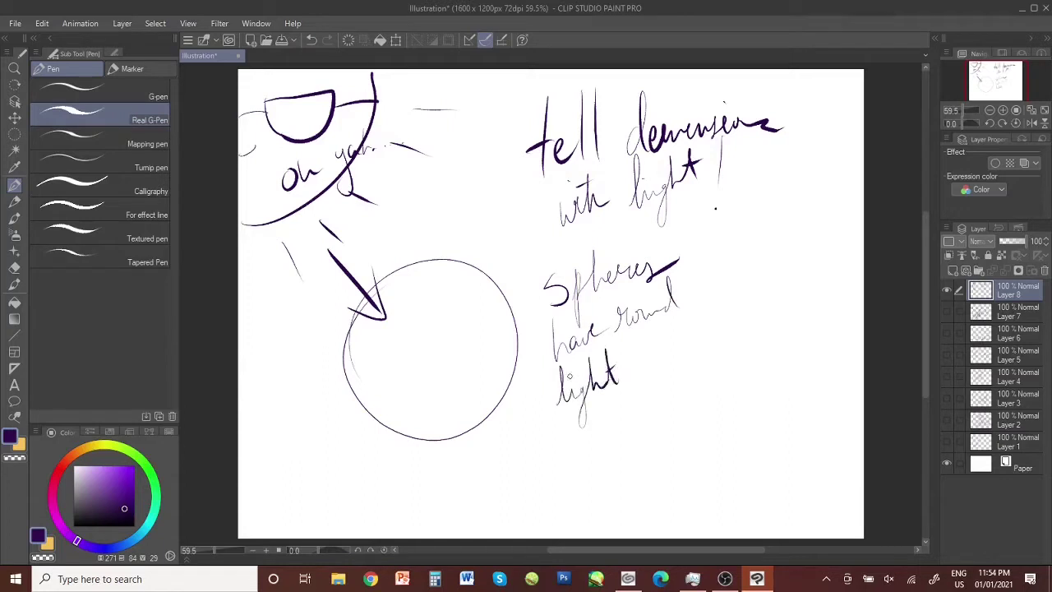
Outline an oval highlight and thick curved shadow lines inside the circle, and add "+ round shade!" to the note
{"action": "left_click_drag", "start_coordinate": [372, 340], "coordinate": [433, 306]}
{"action": "left_click_drag", "start_coordinate": [656, 409], "coordinate": [679, 398]}
{"action": "left_click_drag", "start_coordinate": [680, 405], "coordinate": [691, 369]}
{"action": "mouse_move", "coordinate": [639, 453]}
{"action": "left_mouse_down"}
{"action": "mouse_move", "coordinate": [618, 486]}
{"action": "mouse_move", "coordinate": [658, 475]}
{"action": "left_mouse_up"}
{"action": "mouse_move", "coordinate": [654, 457]}
{"action": "left_mouse_down"}
{"action": "mouse_move", "coordinate": [669, 467]}
{"action": "mouse_move", "coordinate": [704, 442]}
{"action": "left_mouse_up"}
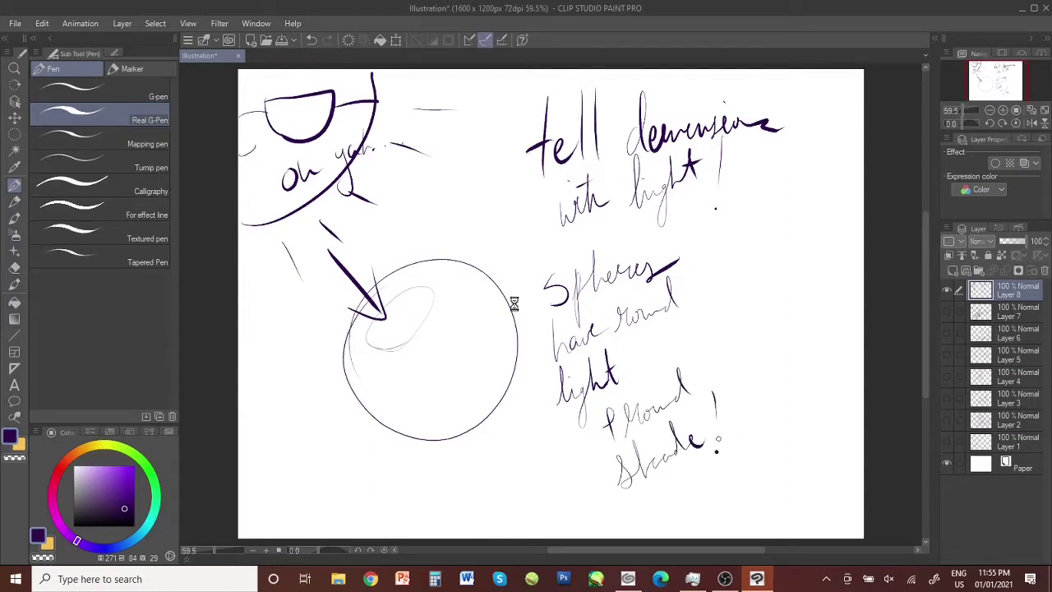
{"action": "left_click_drag", "start_coordinate": [498, 290], "coordinate": [403, 434]}
{"action": "mouse_move", "coordinate": [365, 404]}
{"action": "left_mouse_down"}
{"action": "mouse_move", "coordinate": [396, 418]}
{"action": "mouse_move", "coordinate": [450, 412]}
{"action": "mouse_move", "coordinate": [486, 386]}
{"action": "mouse_move", "coordinate": [505, 352]}
{"action": "mouse_move", "coordinate": [501, 302]}
{"action": "left_mouse_up"}
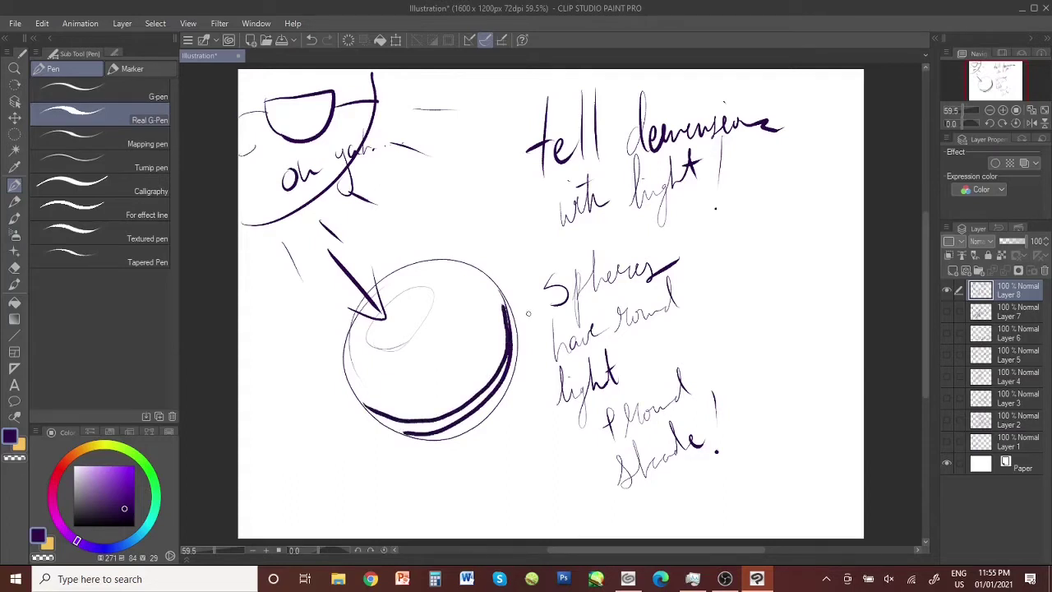
Write "but lets take this slow" down the page's right side, underlining "slow", and write "gradient" beneath the circle
{"action": "mouse_move", "coordinate": [723, 235]}
{"action": "left_mouse_down"}
{"action": "mouse_move", "coordinate": [727, 297]}
{"action": "mouse_move", "coordinate": [750, 276]}
{"action": "left_mouse_up"}
{"action": "left_click_drag", "start_coordinate": [761, 233], "coordinate": [758, 277]}
{"action": "left_click_drag", "start_coordinate": [716, 322], "coordinate": [731, 349]}
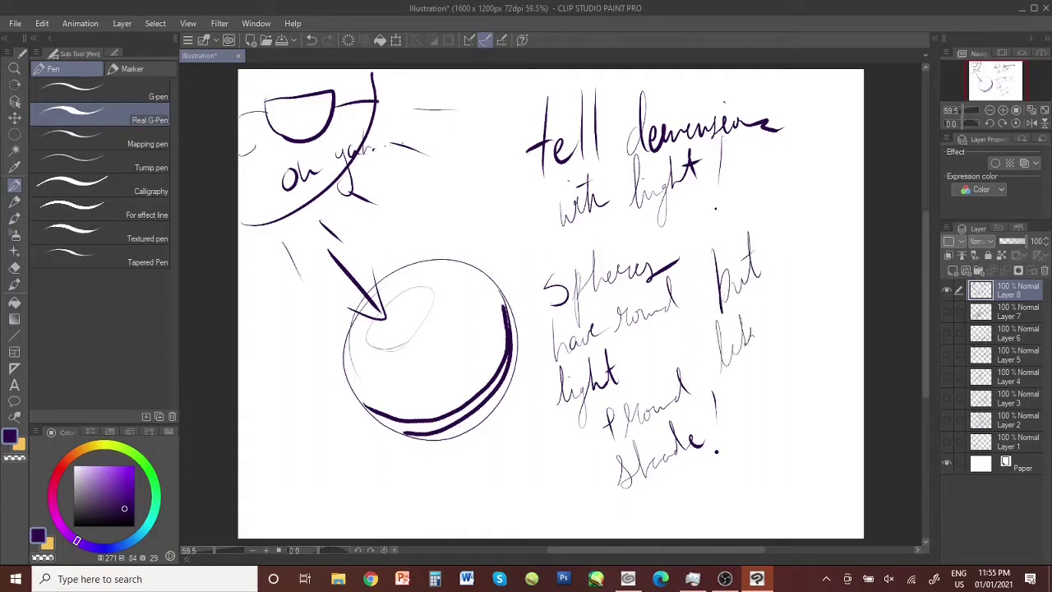
{"action": "left_click_drag", "start_coordinate": [740, 419], "coordinate": [771, 388]}
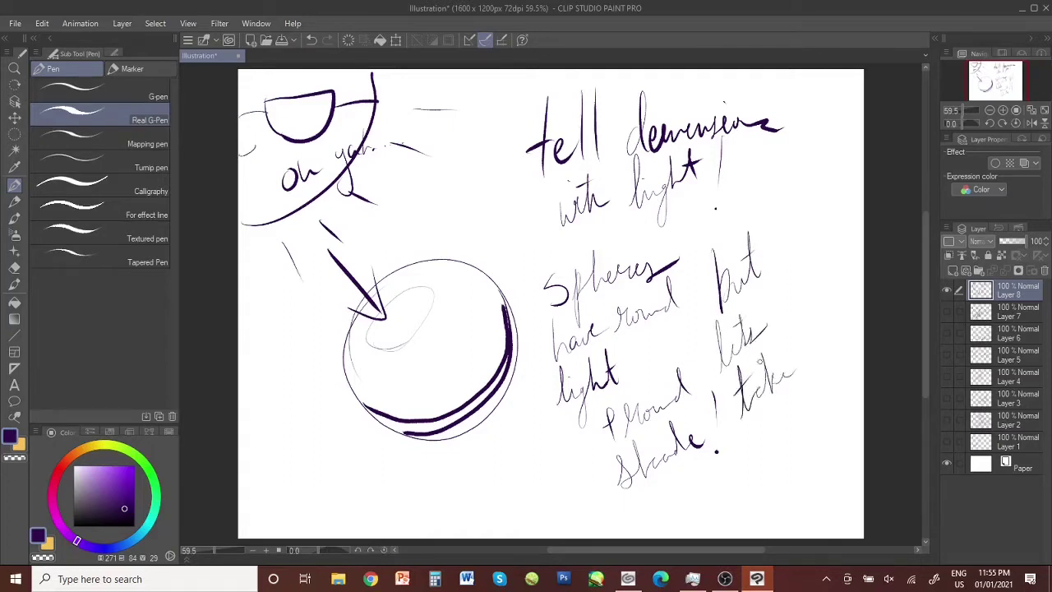
{"action": "mouse_move", "coordinate": [749, 429]}
{"action": "left_mouse_down"}
{"action": "mouse_move", "coordinate": [760, 466]}
{"action": "mouse_move", "coordinate": [687, 530]}
{"action": "left_mouse_up"}
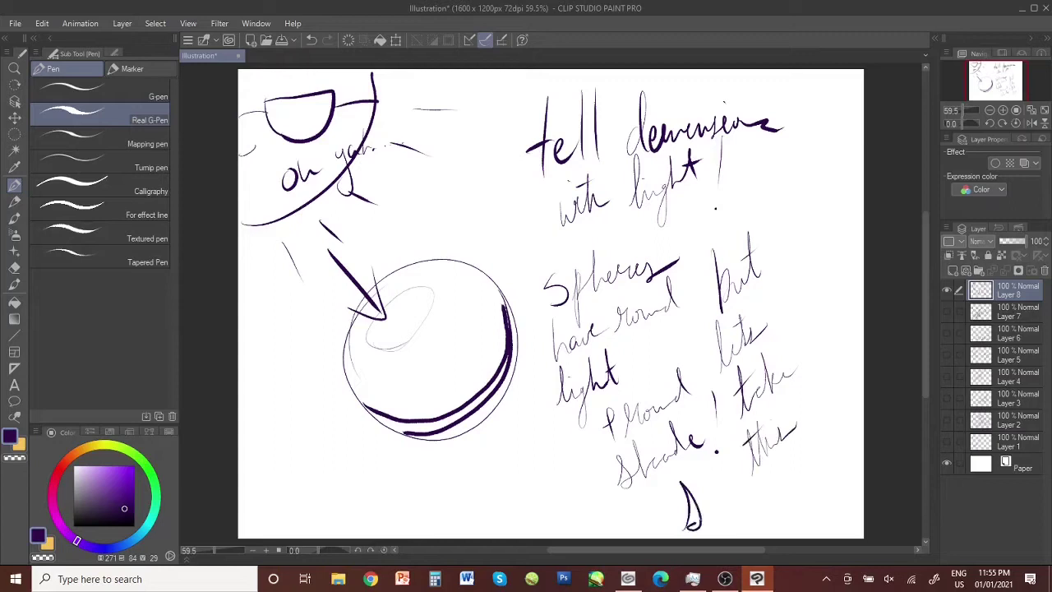
{"action": "mouse_move", "coordinate": [696, 473]}
{"action": "left_mouse_down"}
{"action": "mouse_move", "coordinate": [757, 497]}
{"action": "mouse_move", "coordinate": [739, 518]}
{"action": "mouse_move", "coordinate": [819, 491]}
{"action": "left_mouse_up"}
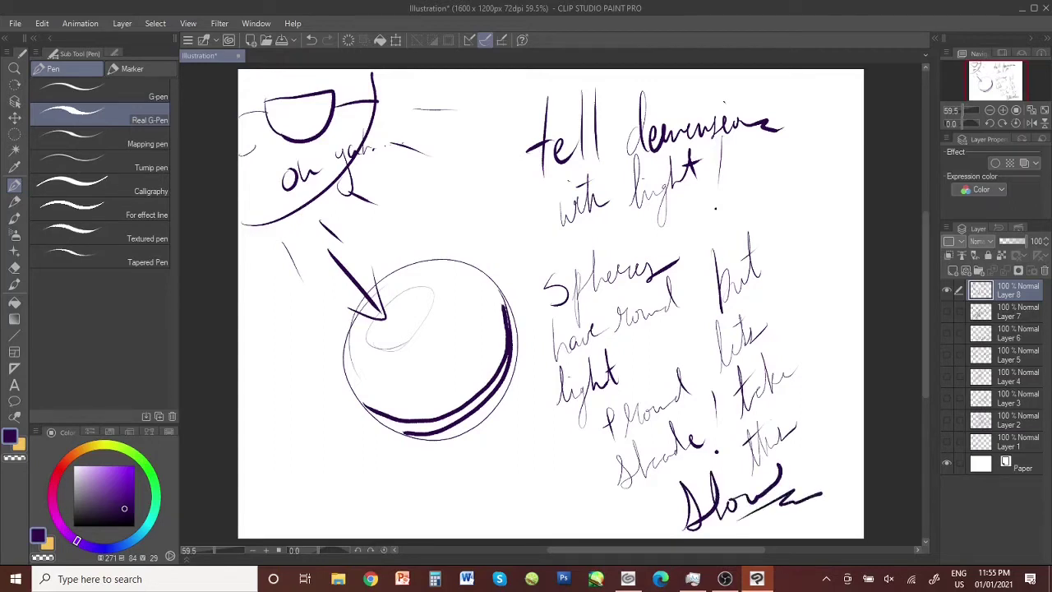
{"action": "left_click_drag", "start_coordinate": [378, 475], "coordinate": [365, 517]}
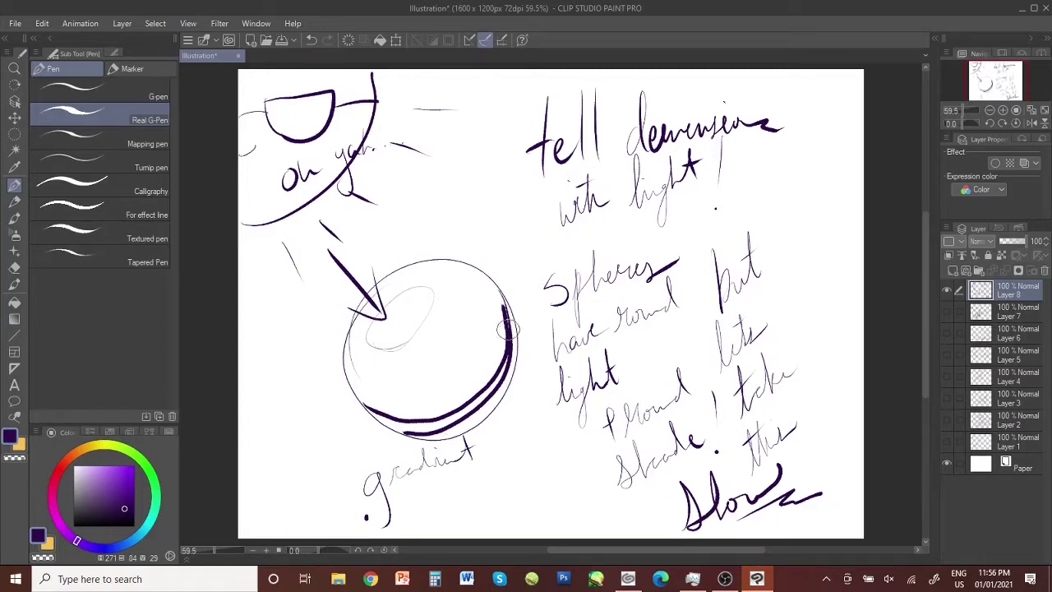
Shade the circle into a sphere with the Transparent watercolor brush, building dark purple away from the light and leaving the highlight pale
{"action": "left_click", "coordinate": [15, 222]}
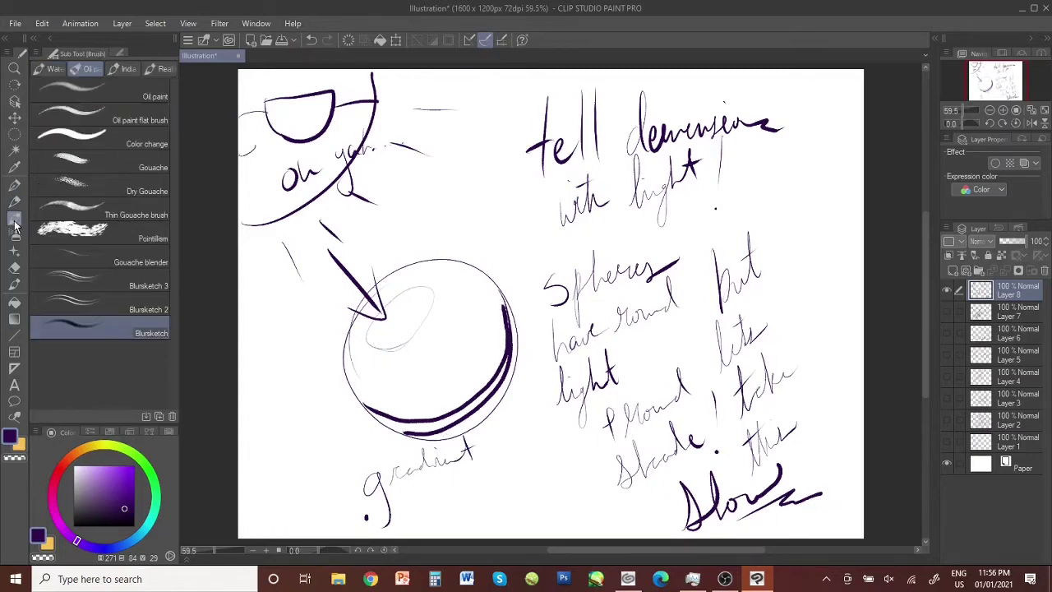
{"action": "left_click", "coordinate": [51, 68]}
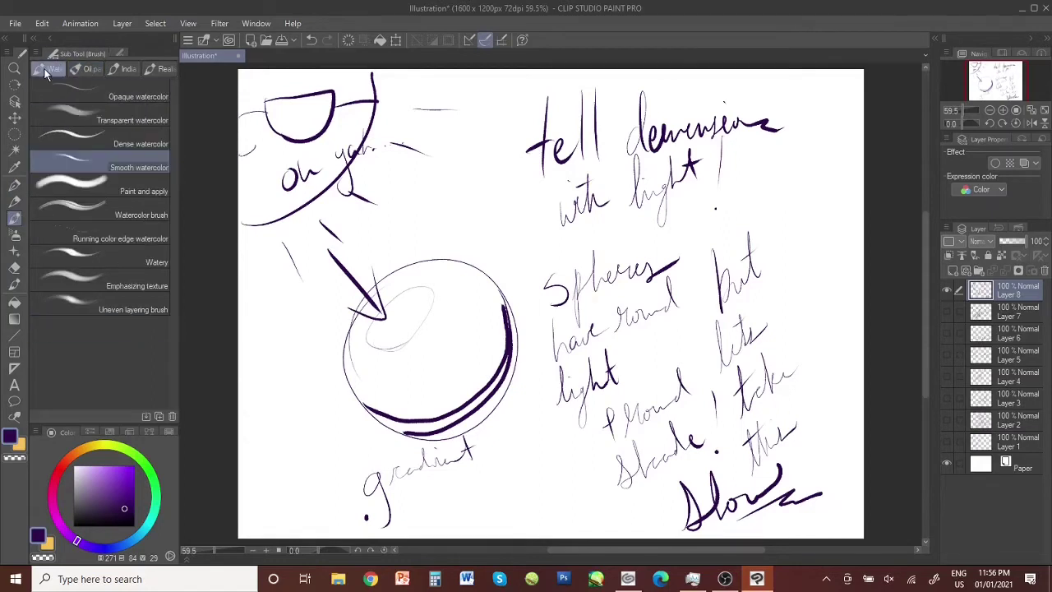
{"action": "left_click", "coordinate": [156, 119]}
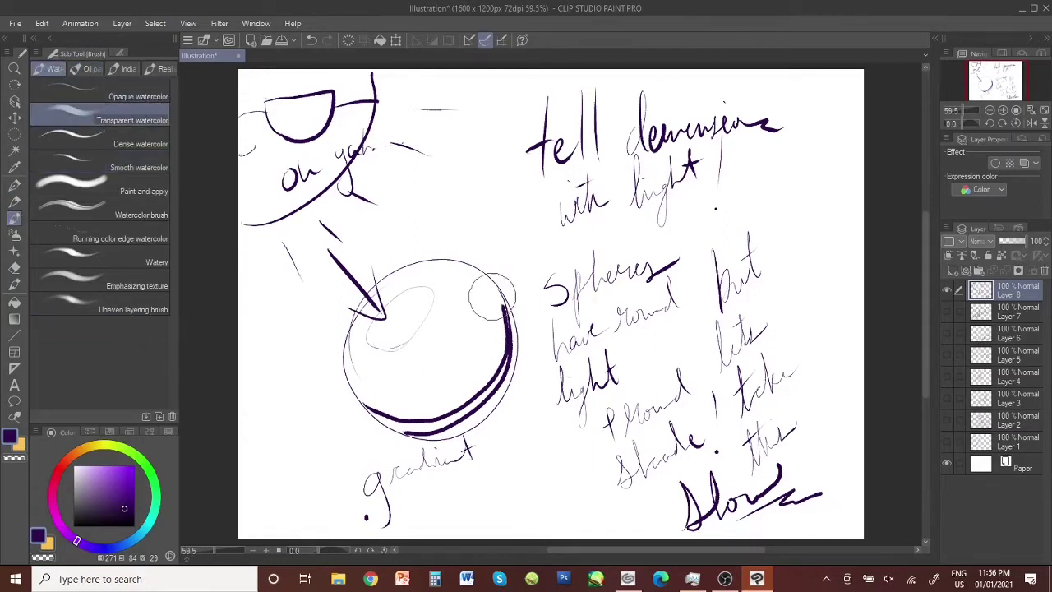
{"action": "mouse_move", "coordinate": [416, 379]}
{"action": "left_mouse_down"}
{"action": "mouse_move", "coordinate": [477, 321]}
{"action": "mouse_move", "coordinate": [380, 367]}
{"action": "left_mouse_up"}
{"action": "mouse_move", "coordinate": [428, 302]}
{"action": "left_mouse_down"}
{"action": "mouse_move", "coordinate": [398, 315]}
{"action": "mouse_move", "coordinate": [442, 341]}
{"action": "mouse_move", "coordinate": [372, 393]}
{"action": "mouse_move", "coordinate": [390, 412]}
{"action": "mouse_move", "coordinate": [490, 349]}
{"action": "mouse_move", "coordinate": [481, 302]}
{"action": "mouse_move", "coordinate": [479, 360]}
{"action": "mouse_move", "coordinate": [376, 397]}
{"action": "mouse_move", "coordinate": [484, 304]}
{"action": "mouse_move", "coordinate": [386, 409]}
{"action": "mouse_move", "coordinate": [487, 314]}
{"action": "mouse_move", "coordinate": [397, 415]}
{"action": "mouse_move", "coordinate": [371, 407]}
{"action": "mouse_move", "coordinate": [483, 360]}
{"action": "mouse_move", "coordinate": [396, 416]}
{"action": "mouse_move", "coordinate": [473, 289]}
{"action": "mouse_move", "coordinate": [479, 315]}
{"action": "mouse_move", "coordinate": [387, 419]}
{"action": "mouse_move", "coordinate": [385, 399]}
{"action": "mouse_move", "coordinate": [347, 360]}
{"action": "mouse_move", "coordinate": [433, 272]}
{"action": "mouse_move", "coordinate": [399, 414]}
{"action": "mouse_move", "coordinate": [479, 356]}
{"action": "mouse_move", "coordinate": [458, 358]}
{"action": "mouse_move", "coordinate": [462, 365]}
{"action": "mouse_move", "coordinate": [504, 314]}
{"action": "mouse_move", "coordinate": [481, 286]}
{"action": "mouse_move", "coordinate": [495, 304]}
{"action": "mouse_move", "coordinate": [488, 402]}
{"action": "mouse_move", "coordinate": [363, 405]}
{"action": "mouse_move", "coordinate": [451, 436]}
{"action": "mouse_move", "coordinate": [478, 416]}
{"action": "mouse_move", "coordinate": [455, 438]}
{"action": "mouse_move", "coordinate": [409, 408]}
{"action": "mouse_move", "coordinate": [415, 428]}
{"action": "mouse_move", "coordinate": [489, 392]}
{"action": "mouse_move", "coordinate": [488, 287]}
{"action": "mouse_move", "coordinate": [456, 424]}
{"action": "mouse_move", "coordinate": [394, 407]}
{"action": "mouse_move", "coordinate": [439, 408]}
{"action": "left_mouse_up"}
{"action": "mouse_move", "coordinate": [483, 307]}
{"action": "left_mouse_down"}
{"action": "mouse_move", "coordinate": [468, 405]}
{"action": "mouse_move", "coordinate": [393, 406]}
{"action": "mouse_move", "coordinate": [363, 377]}
{"action": "mouse_move", "coordinate": [493, 347]}
{"action": "left_mouse_up"}
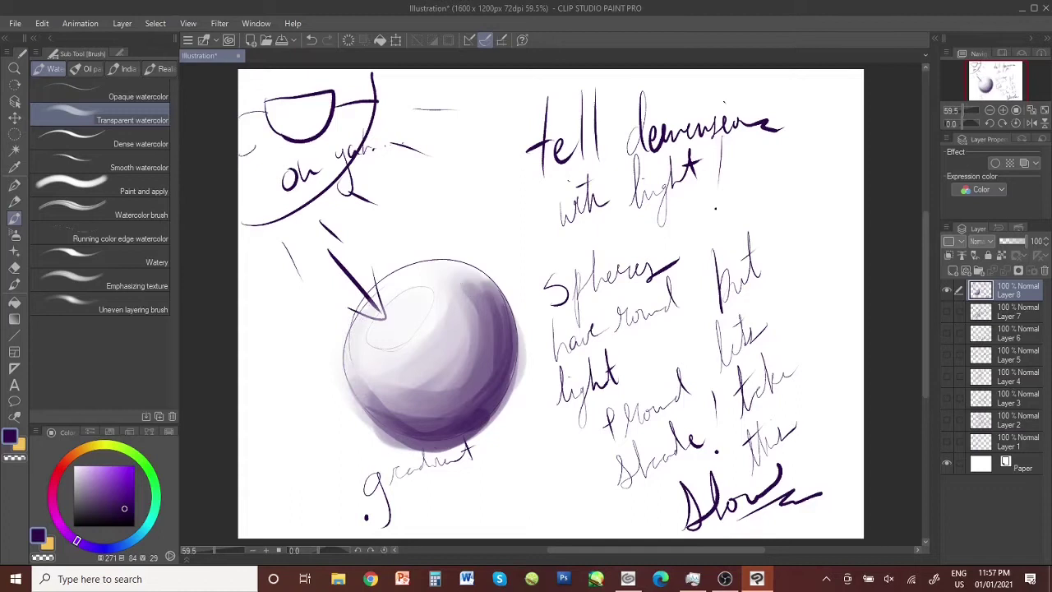
{"action": "left_click_drag", "start_coordinate": [473, 271], "coordinate": [493, 302]}
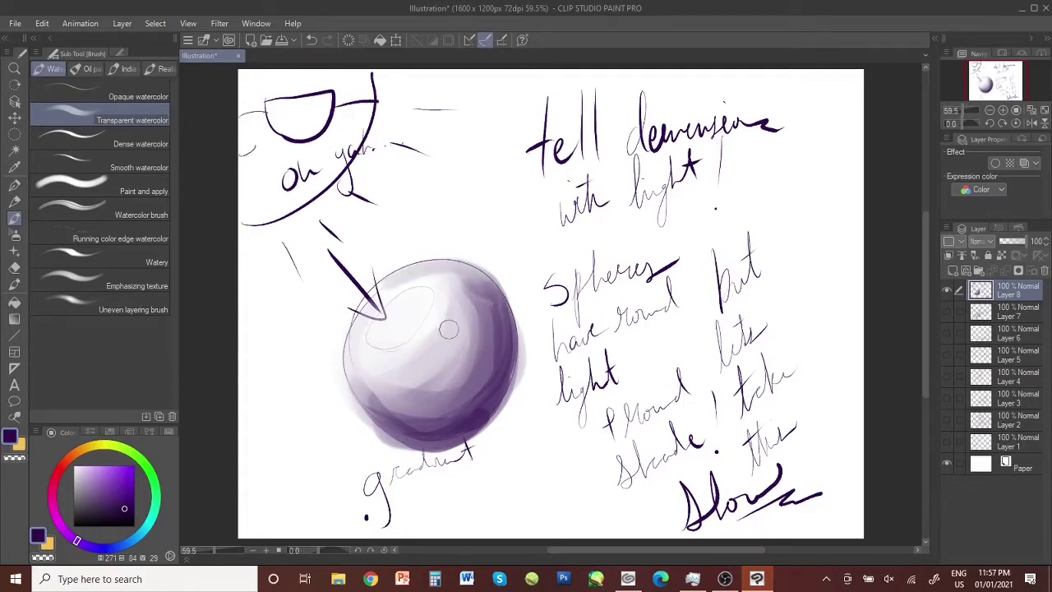
Lighten the sphere's highlight and the lit area around it with the Soft eraser, fading the oval guide line
{"action": "key", "text": "e"}
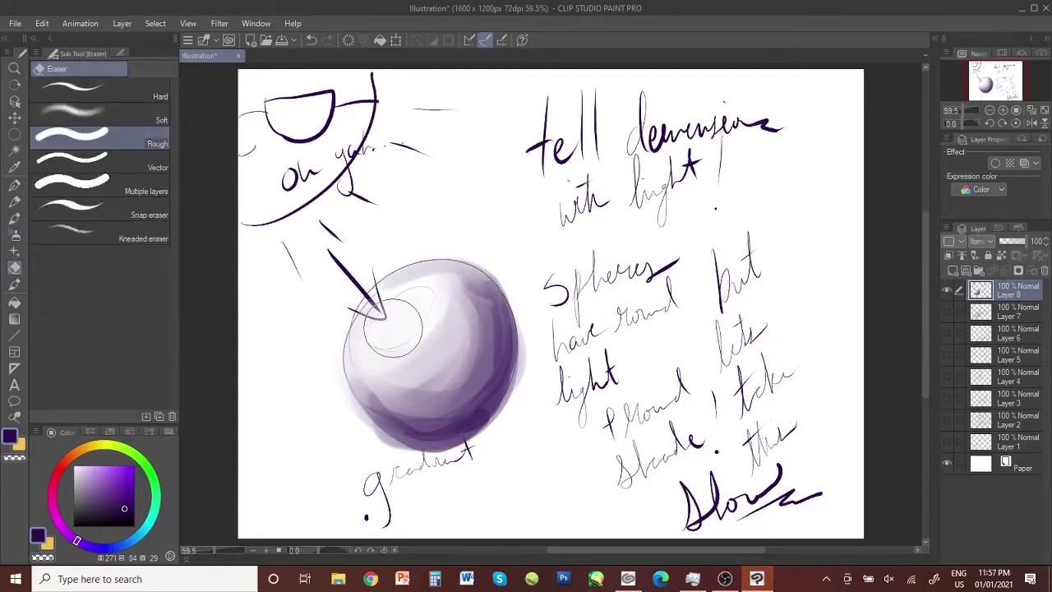
{"action": "left_click", "coordinate": [119, 111]}
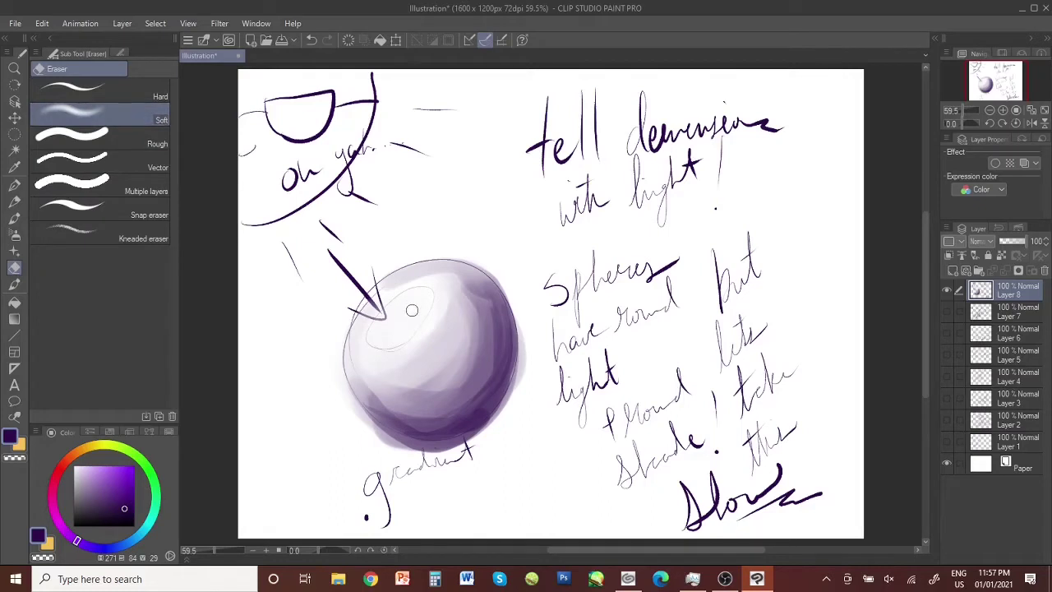
{"action": "mouse_move", "coordinate": [396, 302]}
{"action": "left_mouse_down"}
{"action": "mouse_move", "coordinate": [421, 270]}
{"action": "mouse_move", "coordinate": [407, 277]}
{"action": "mouse_move", "coordinate": [437, 273]}
{"action": "mouse_move", "coordinate": [425, 311]}
{"action": "left_mouse_up"}
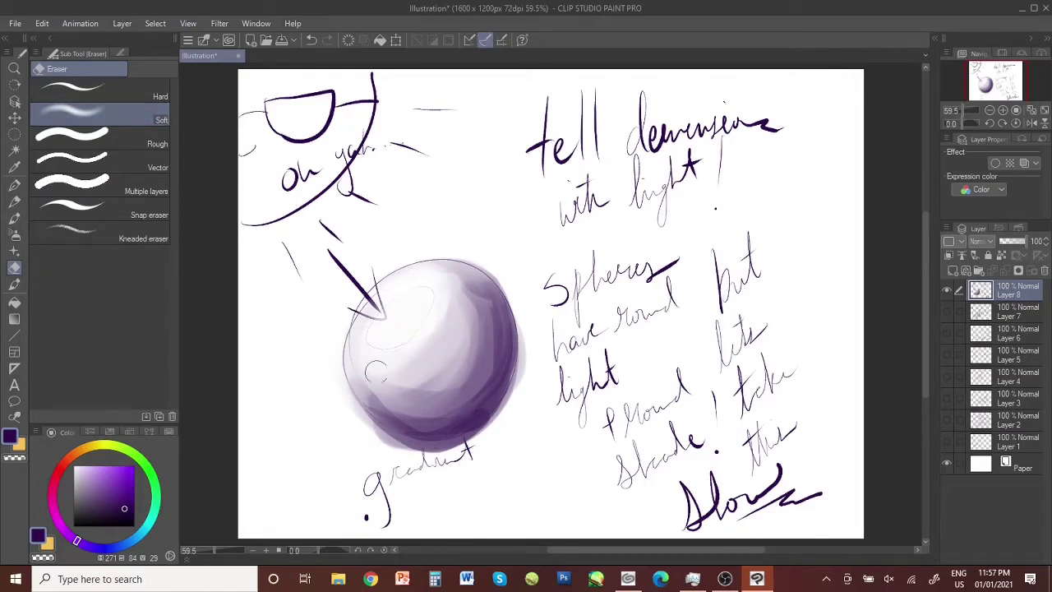
{"action": "mouse_move", "coordinate": [376, 371]}
{"action": "left_mouse_down"}
{"action": "mouse_move", "coordinate": [472, 321]}
{"action": "mouse_move", "coordinate": [430, 403]}
{"action": "mouse_move", "coordinate": [374, 407]}
{"action": "left_mouse_up"}
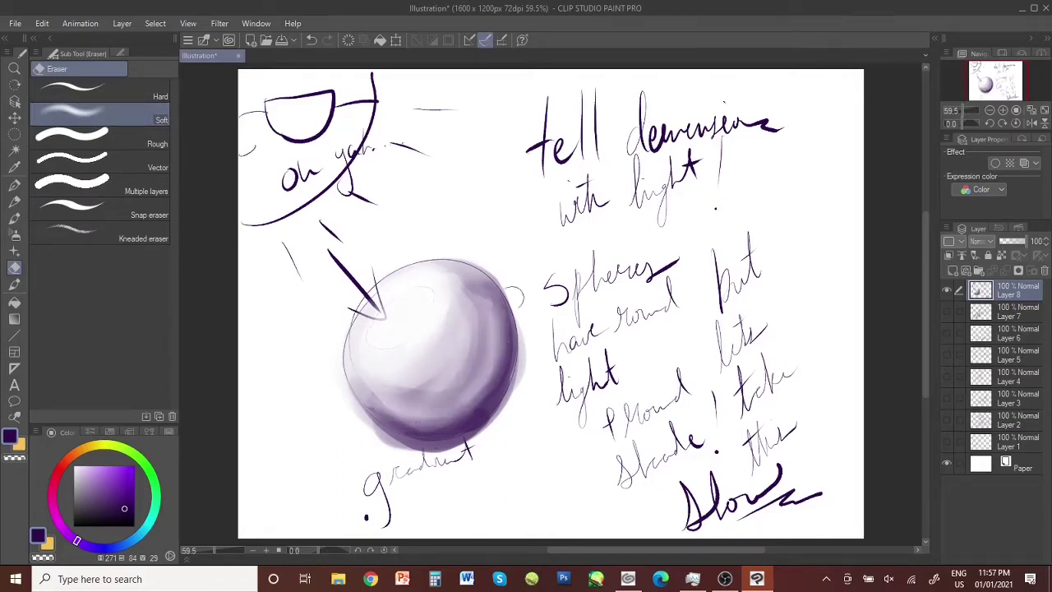
Darken the sphere's lower-right shadow with Transparent watercolor, and smooth the tones into a gradient using the Blend tool
{"action": "key", "text": "b"}
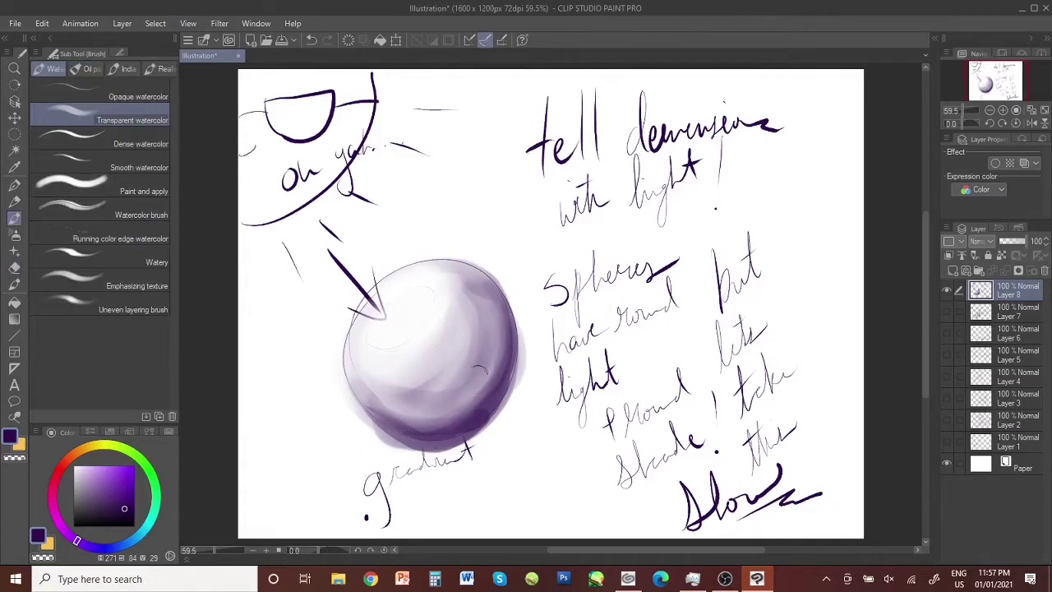
{"action": "mouse_move", "coordinate": [473, 389]}
{"action": "left_mouse_down"}
{"action": "mouse_move", "coordinate": [420, 420]}
{"action": "mouse_move", "coordinate": [478, 281]}
{"action": "mouse_move", "coordinate": [393, 404]}
{"action": "mouse_move", "coordinate": [466, 363]}
{"action": "mouse_move", "coordinate": [466, 413]}
{"action": "mouse_move", "coordinate": [423, 429]}
{"action": "mouse_move", "coordinate": [494, 287]}
{"action": "mouse_move", "coordinate": [471, 406]}
{"action": "mouse_move", "coordinate": [512, 353]}
{"action": "left_mouse_up"}
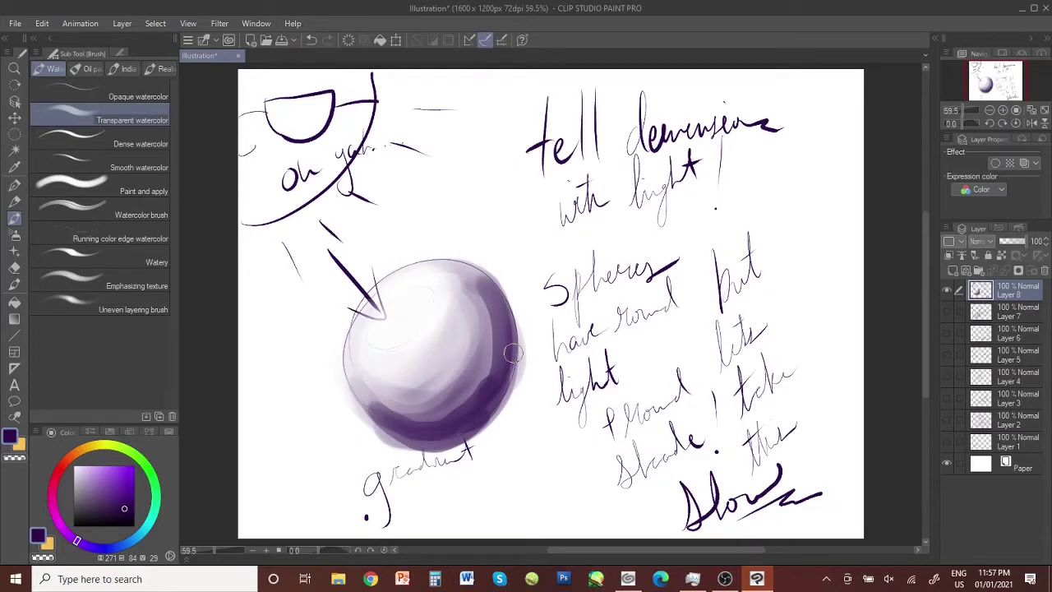
{"action": "left_click", "coordinate": [14, 283]}
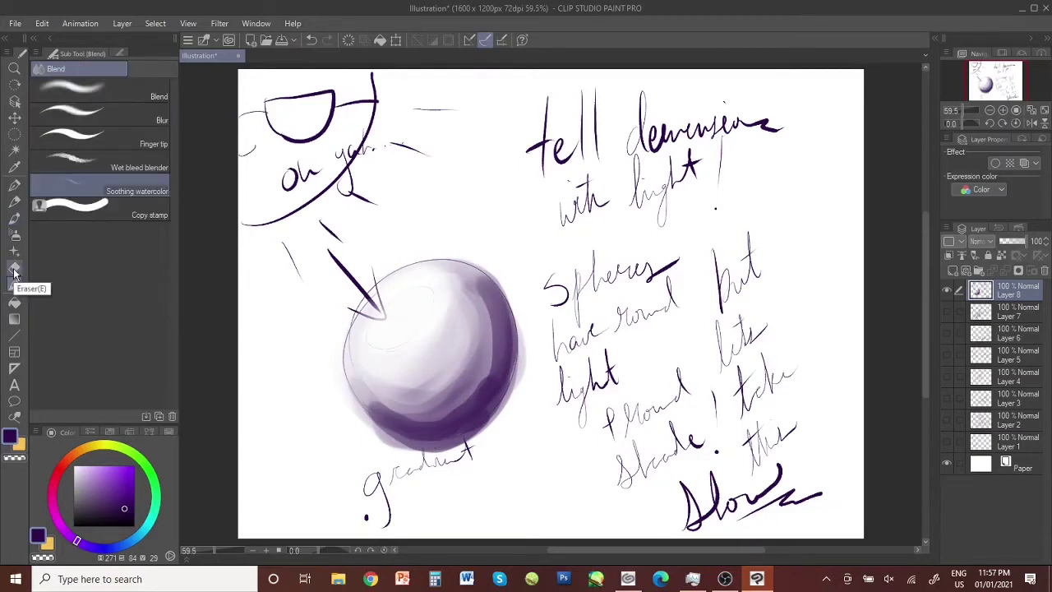
{"action": "left_click", "coordinate": [131, 92]}
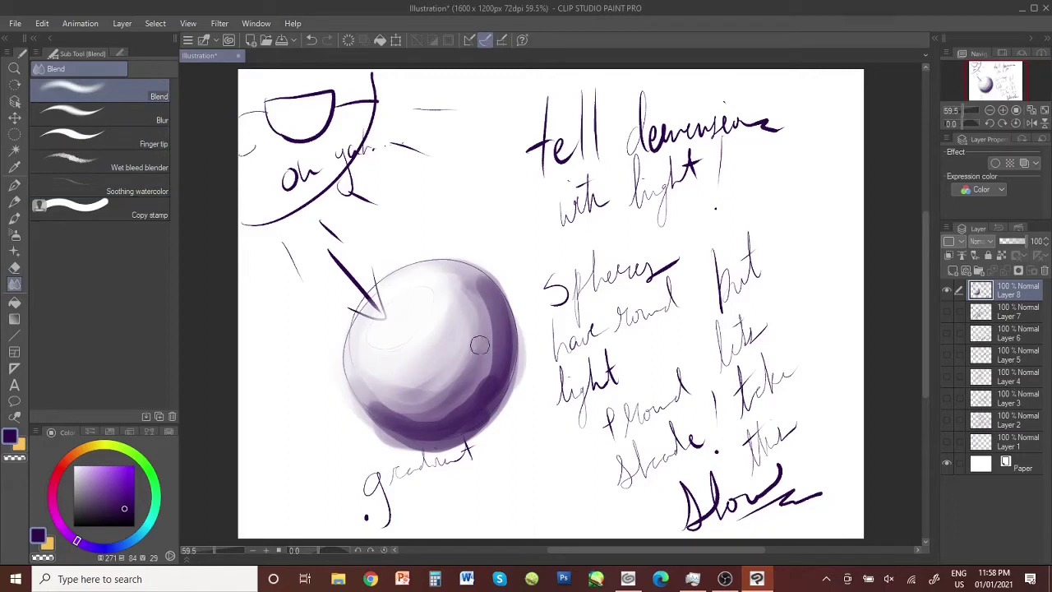
{"action": "mouse_move", "coordinate": [447, 277]}
{"action": "left_mouse_down"}
{"action": "mouse_move", "coordinate": [471, 351]}
{"action": "mouse_move", "coordinate": [437, 419]}
{"action": "mouse_move", "coordinate": [391, 368]}
{"action": "mouse_move", "coordinate": [461, 394]}
{"action": "mouse_move", "coordinate": [409, 374]}
{"action": "mouse_move", "coordinate": [454, 291]}
{"action": "mouse_move", "coordinate": [427, 320]}
{"action": "mouse_move", "coordinate": [432, 306]}
{"action": "mouse_move", "coordinate": [398, 407]}
{"action": "mouse_move", "coordinate": [446, 314]}
{"action": "mouse_move", "coordinate": [428, 398]}
{"action": "mouse_move", "coordinate": [464, 285]}
{"action": "mouse_move", "coordinate": [520, 374]}
{"action": "mouse_move", "coordinate": [481, 287]}
{"action": "mouse_move", "coordinate": [441, 384]}
{"action": "mouse_move", "coordinate": [395, 386]}
{"action": "mouse_move", "coordinate": [364, 330]}
{"action": "mouse_move", "coordinate": [509, 275]}
{"action": "mouse_move", "coordinate": [352, 388]}
{"action": "mouse_move", "coordinate": [446, 412]}
{"action": "mouse_move", "coordinate": [368, 375]}
{"action": "mouse_move", "coordinate": [485, 334]}
{"action": "mouse_move", "coordinate": [493, 386]}
{"action": "mouse_move", "coordinate": [391, 305]}
{"action": "left_mouse_up"}
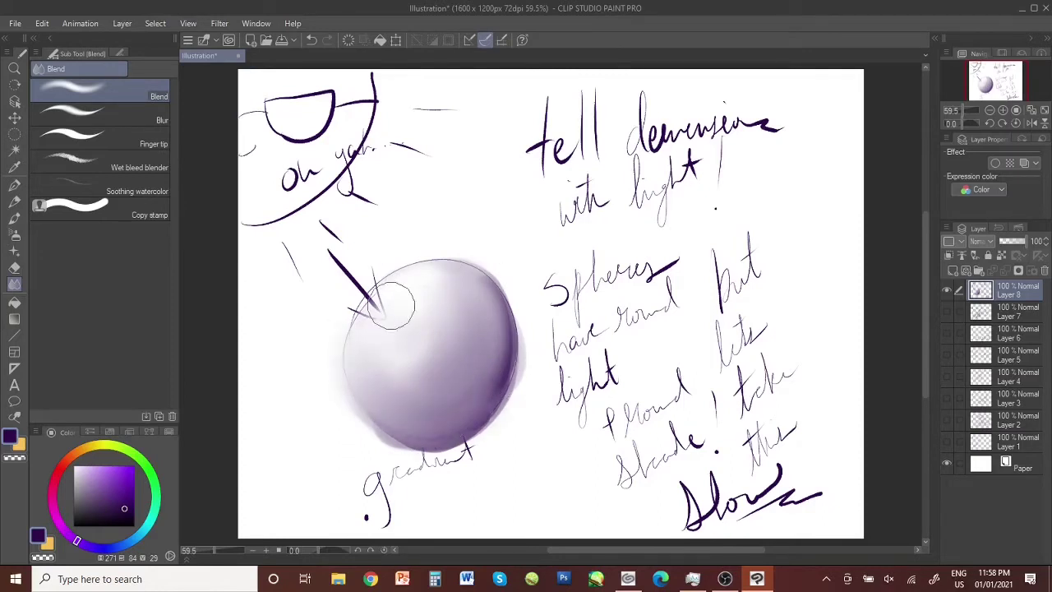
Write "don't wash out your contrast" at a slant to the left of the sphere with the Real G-Pen
{"action": "left_click", "coordinate": [20, 204]}
{"action": "left_click", "coordinate": [16, 190]}
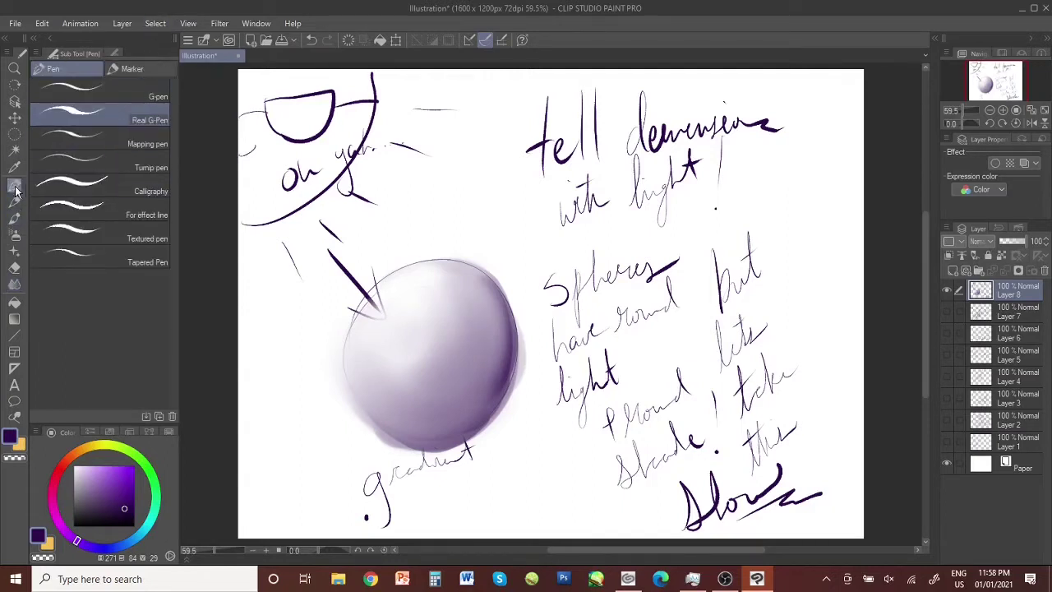
{"action": "left_click_drag", "start_coordinate": [277, 415], "coordinate": [301, 362]}
{"action": "mouse_move", "coordinate": [261, 460]}
{"action": "left_mouse_down"}
{"action": "mouse_move", "coordinate": [332, 374]}
{"action": "mouse_move", "coordinate": [329, 333]}
{"action": "left_mouse_up"}
{"action": "left_click_drag", "start_coordinate": [268, 487], "coordinate": [273, 521]}
{"action": "mouse_move", "coordinate": [283, 467]}
{"action": "left_mouse_down"}
{"action": "mouse_move", "coordinate": [309, 467]}
{"action": "mouse_move", "coordinate": [347, 399]}
{"action": "left_mouse_up"}
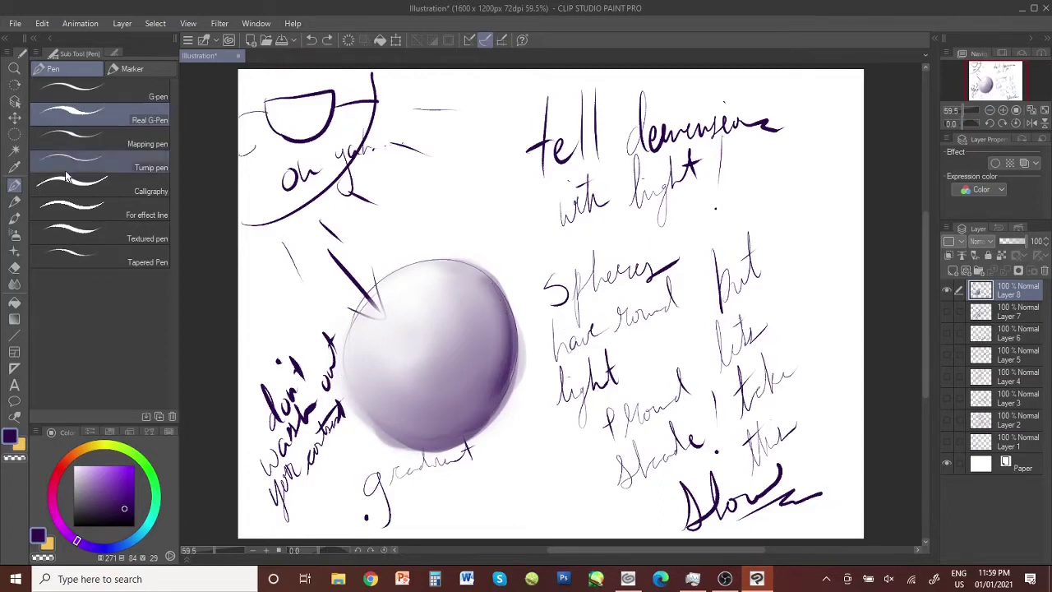
Repaint the dark crescent shadow on the sphere with Transparent watercolor and soften its edges with the Blur blender
{"action": "left_click", "coordinate": [14, 217]}
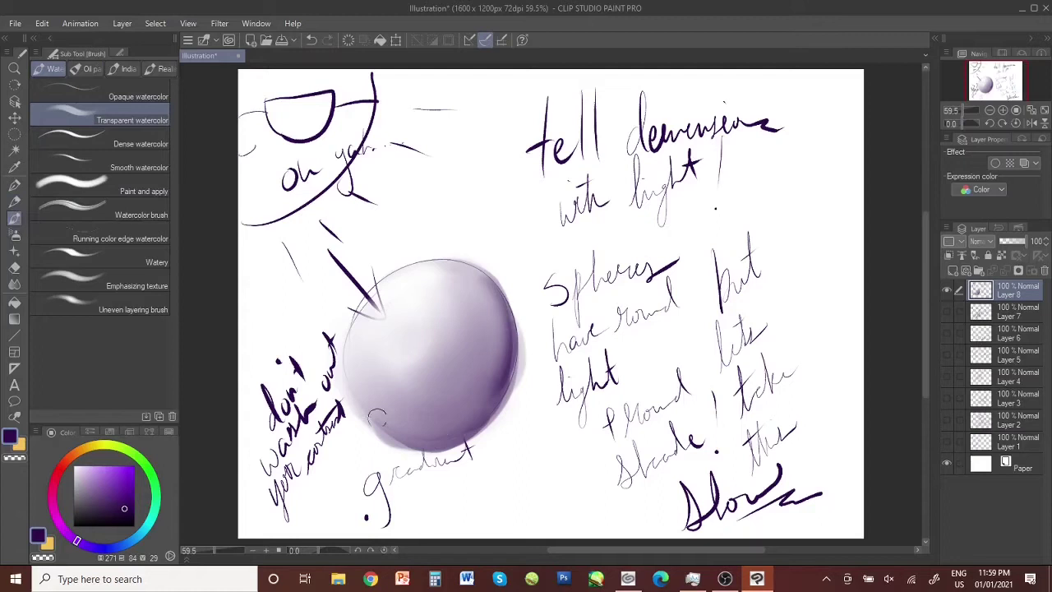
{"action": "mouse_move", "coordinate": [458, 425]}
{"action": "left_mouse_down"}
{"action": "mouse_move", "coordinate": [403, 436]}
{"action": "mouse_move", "coordinate": [444, 431]}
{"action": "mouse_move", "coordinate": [509, 366]}
{"action": "mouse_move", "coordinate": [353, 378]}
{"action": "mouse_move", "coordinate": [513, 382]}
{"action": "mouse_move", "coordinate": [360, 396]}
{"action": "mouse_move", "coordinate": [488, 285]}
{"action": "mouse_move", "coordinate": [503, 330]}
{"action": "mouse_move", "coordinate": [428, 411]}
{"action": "mouse_move", "coordinate": [370, 394]}
{"action": "mouse_move", "coordinate": [374, 328]}
{"action": "left_mouse_up"}
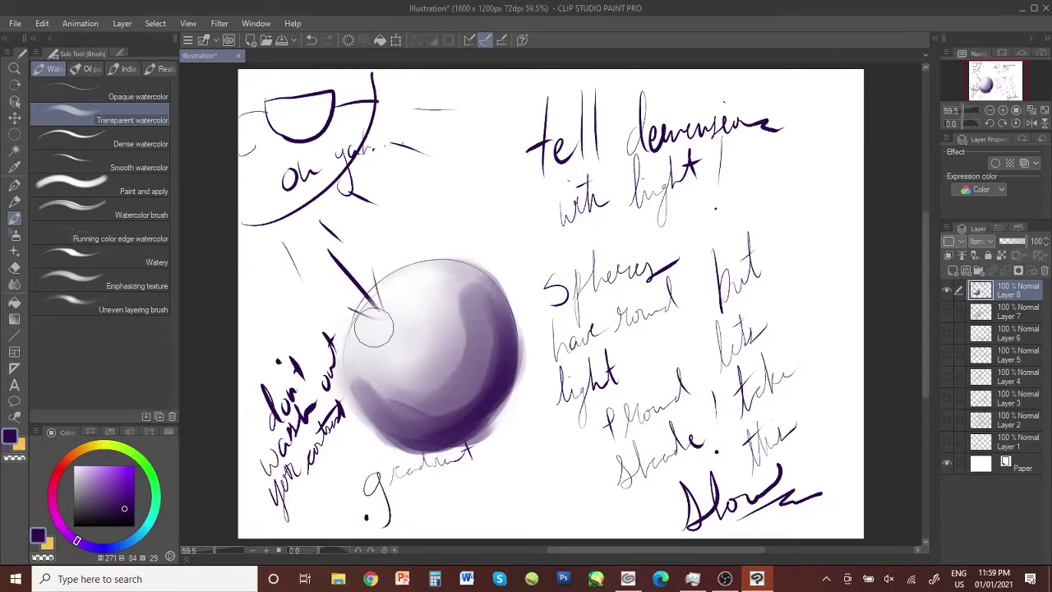
{"action": "left_click", "coordinate": [14, 284]}
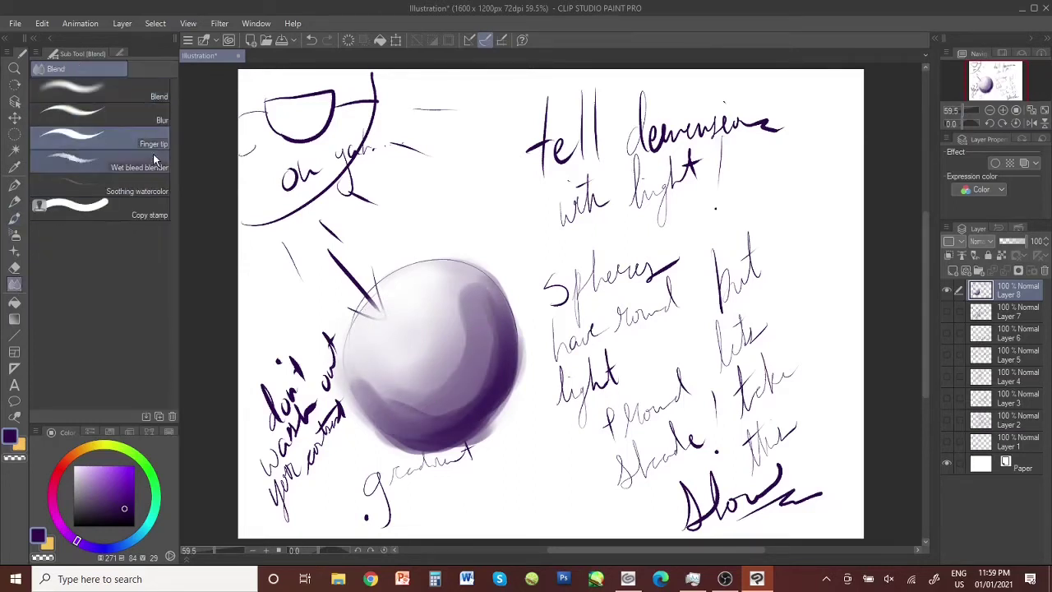
{"action": "left_click", "coordinate": [159, 109]}
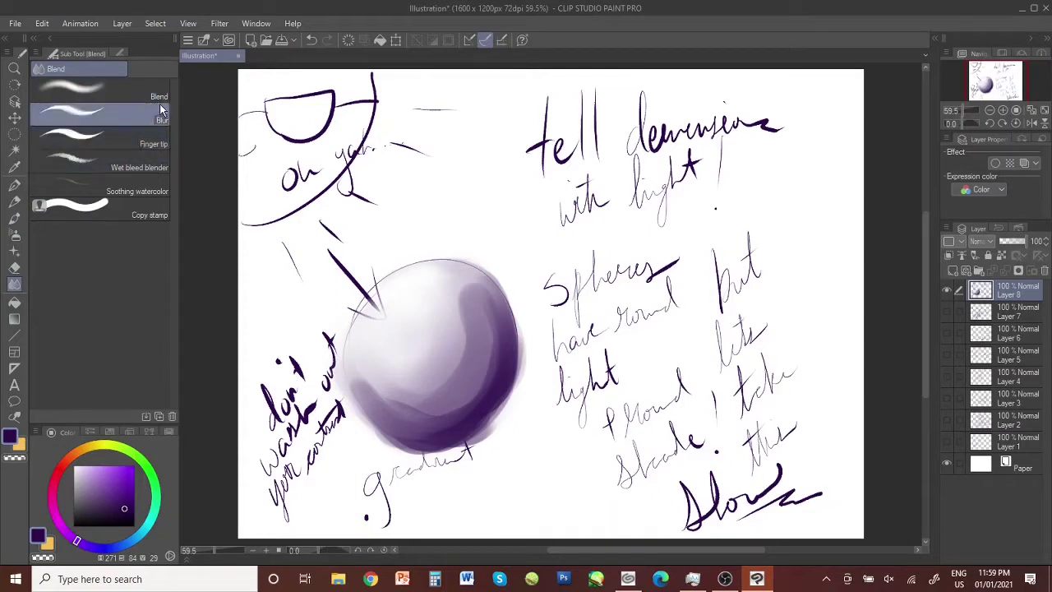
{"action": "mouse_move", "coordinate": [398, 378]}
{"action": "left_mouse_down"}
{"action": "mouse_move", "coordinate": [366, 393]}
{"action": "mouse_move", "coordinate": [457, 403]}
{"action": "mouse_move", "coordinate": [466, 276]}
{"action": "mouse_move", "coordinate": [481, 379]}
{"action": "mouse_move", "coordinate": [445, 428]}
{"action": "mouse_move", "coordinate": [458, 423]}
{"action": "left_mouse_up"}
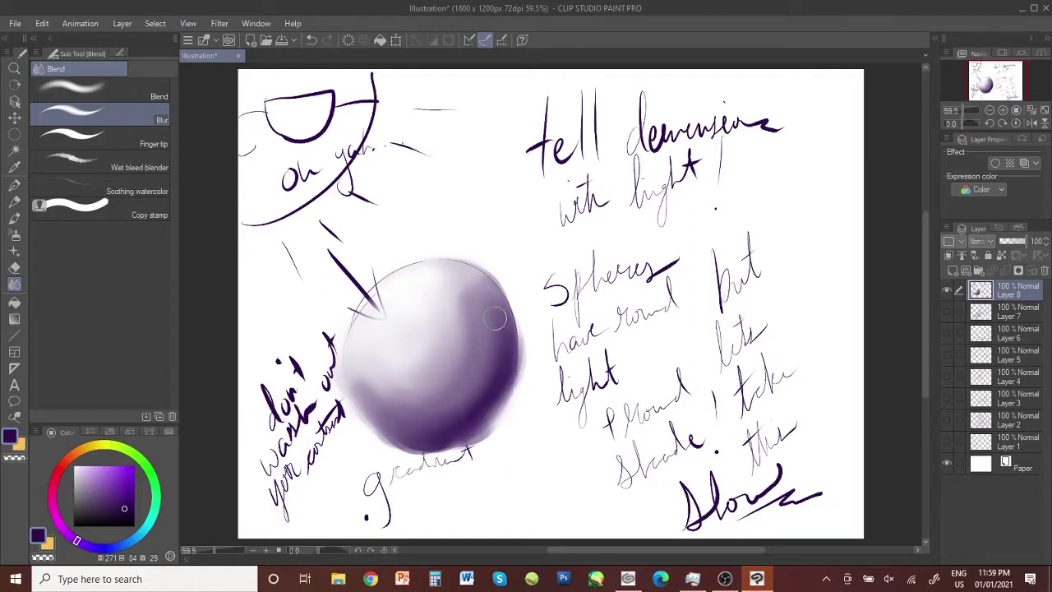
Undo the last change and touch up the shading on the sphere's upper-right side with the Transparent watercolor brush
{"action": "key", "text": "e"}
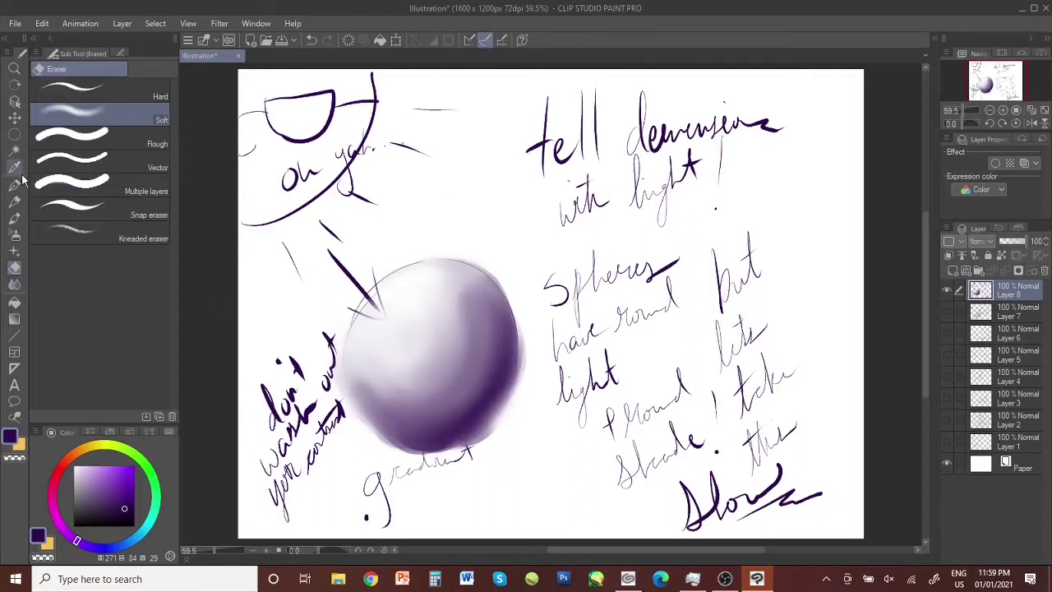
{"action": "left_click", "coordinate": [15, 217]}
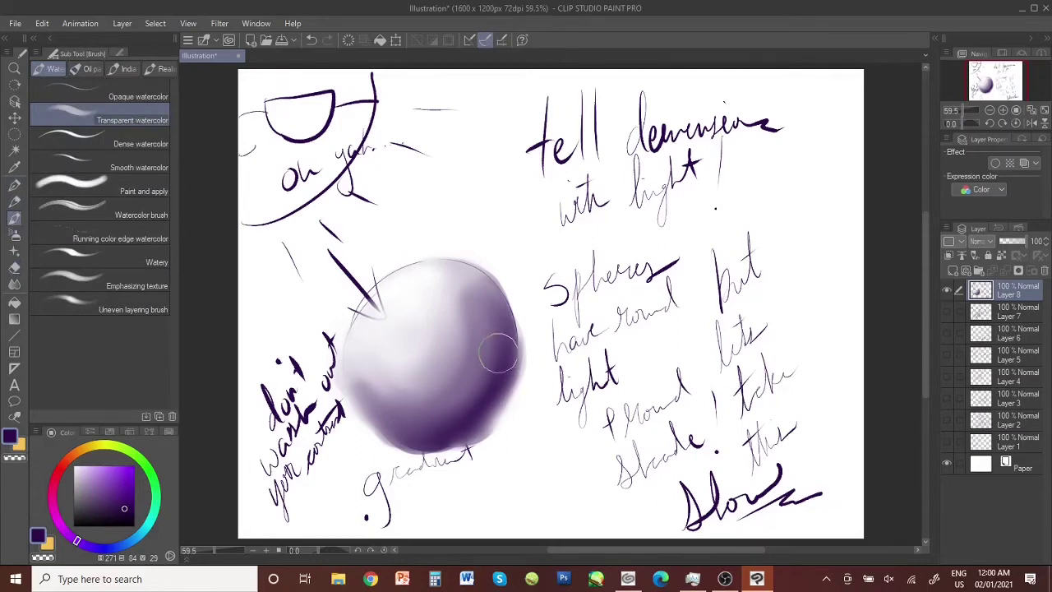
{"action": "key", "text": "ctrl+z"}
{"action": "left_click_drag", "start_coordinate": [456, 274], "coordinate": [482, 311]}
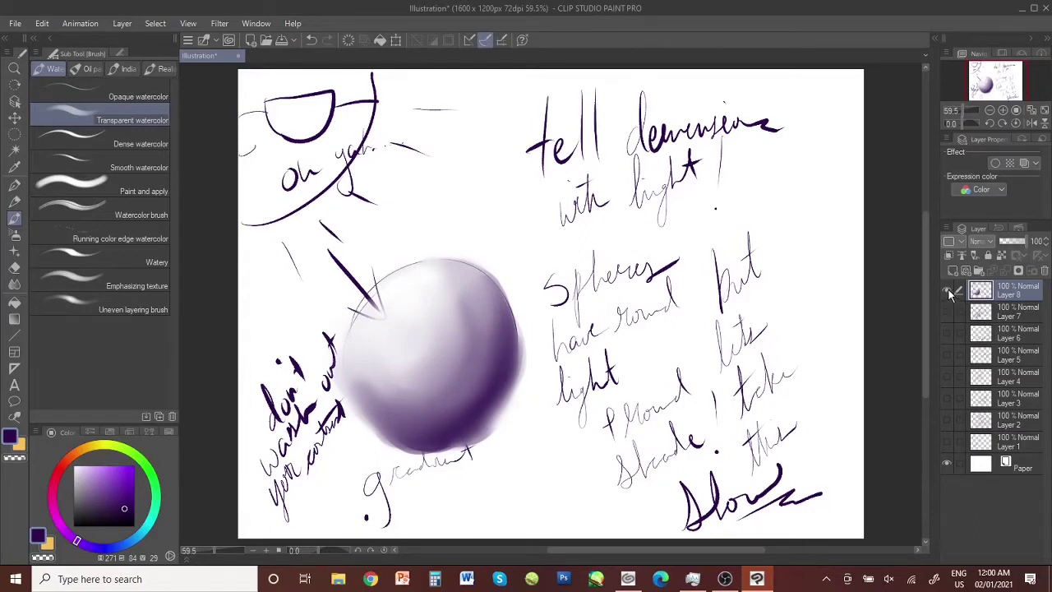
Hide the sphere layer, and on a new layer draw a cube's square front face with the Real G-Pen
{"action": "left_click", "coordinate": [948, 289]}
{"action": "left_click", "coordinate": [952, 270]}
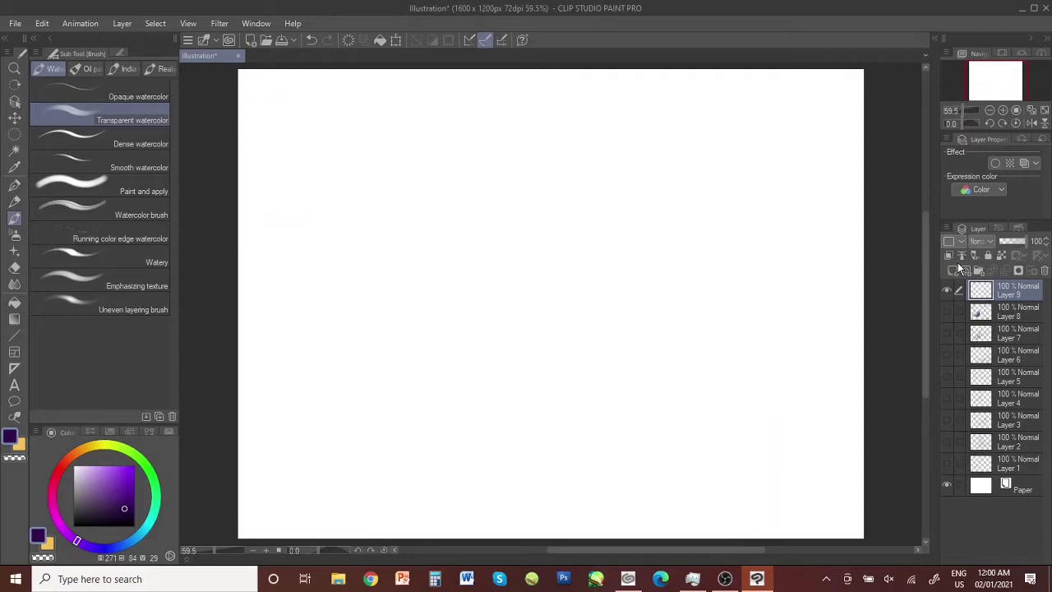
{"action": "left_click", "coordinate": [14, 184]}
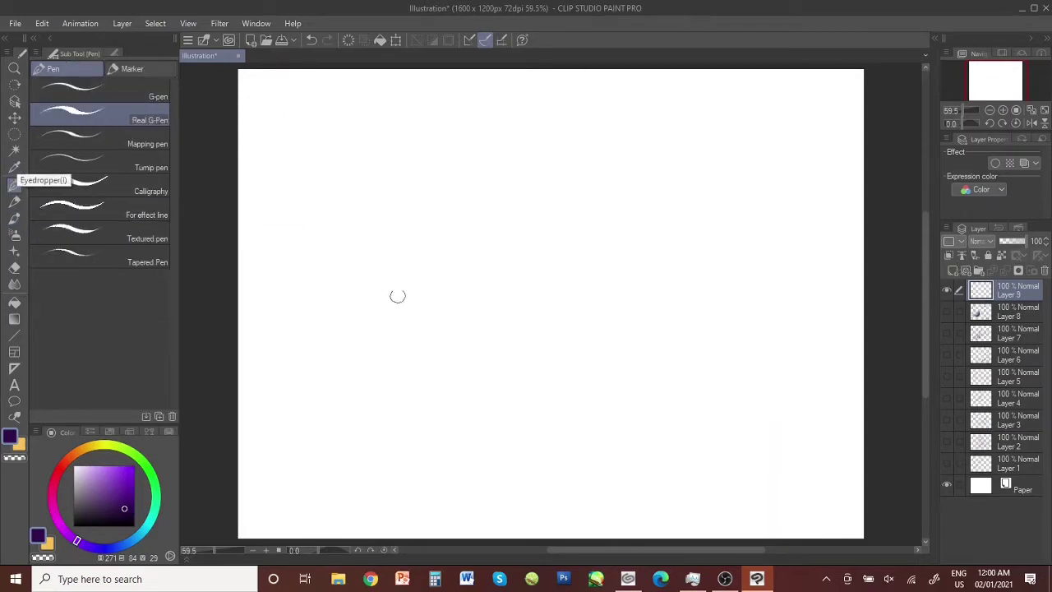
{"action": "mouse_move", "coordinate": [404, 393]}
{"action": "left_mouse_down"}
{"action": "mouse_move", "coordinate": [395, 250]}
{"action": "mouse_move", "coordinate": [544, 250]}
{"action": "left_mouse_up"}
{"action": "left_click_drag", "start_coordinate": [544, 248], "coordinate": [550, 374]}
{"action": "left_click_drag", "start_coordinate": [408, 393], "coordinate": [572, 381]}
Draw the three slanted receding edges and the back edges to complete the cube's top and right side
{"action": "left_click_drag", "start_coordinate": [390, 254], "coordinate": [496, 192]}
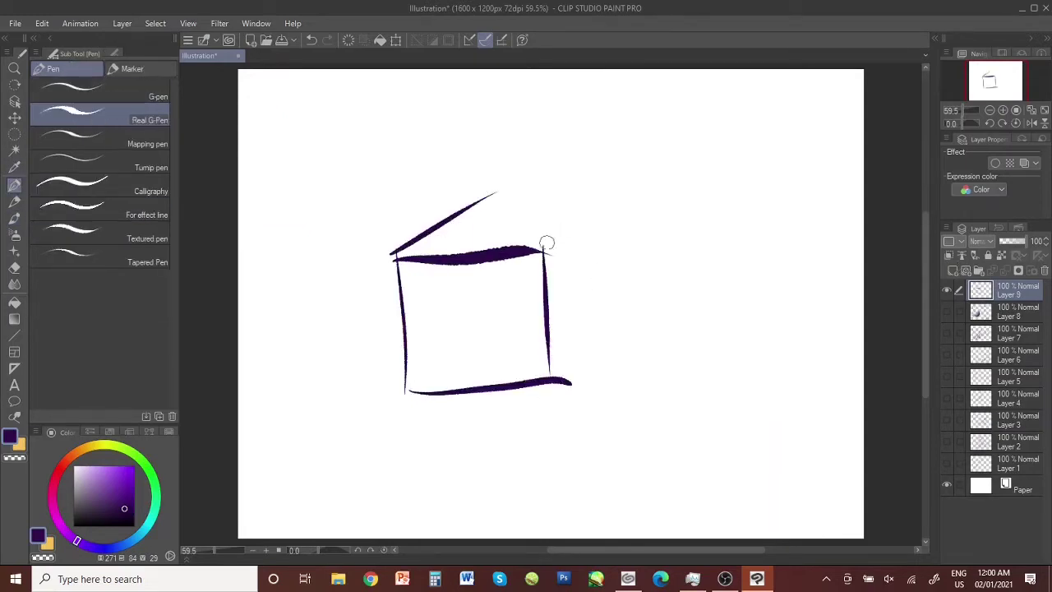
{"action": "left_click_drag", "start_coordinate": [543, 248], "coordinate": [597, 208]}
{"action": "left_click_drag", "start_coordinate": [550, 377], "coordinate": [637, 308]}
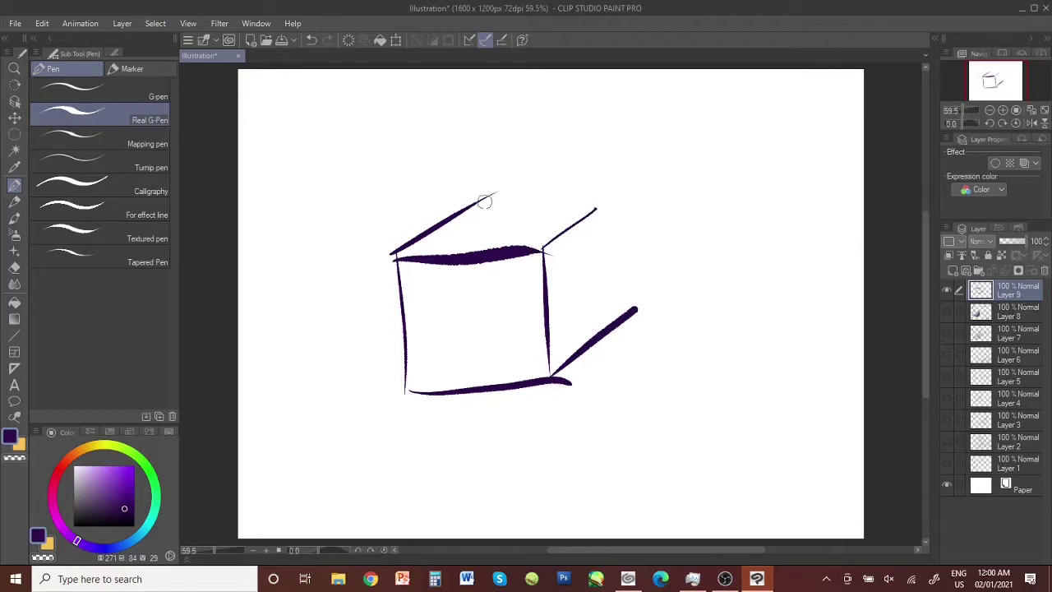
{"action": "mouse_move", "coordinate": [454, 220]}
{"action": "left_mouse_down"}
{"action": "mouse_move", "coordinate": [602, 198]}
{"action": "mouse_move", "coordinate": [612, 355]}
{"action": "left_mouse_up"}
Draw three upward arrows pointing at the cube's slanted receding edges
{"action": "mouse_move", "coordinate": [595, 438]}
{"action": "left_mouse_down"}
{"action": "mouse_move", "coordinate": [593, 378]}
{"action": "mouse_move", "coordinate": [599, 390]}
{"action": "left_mouse_up"}
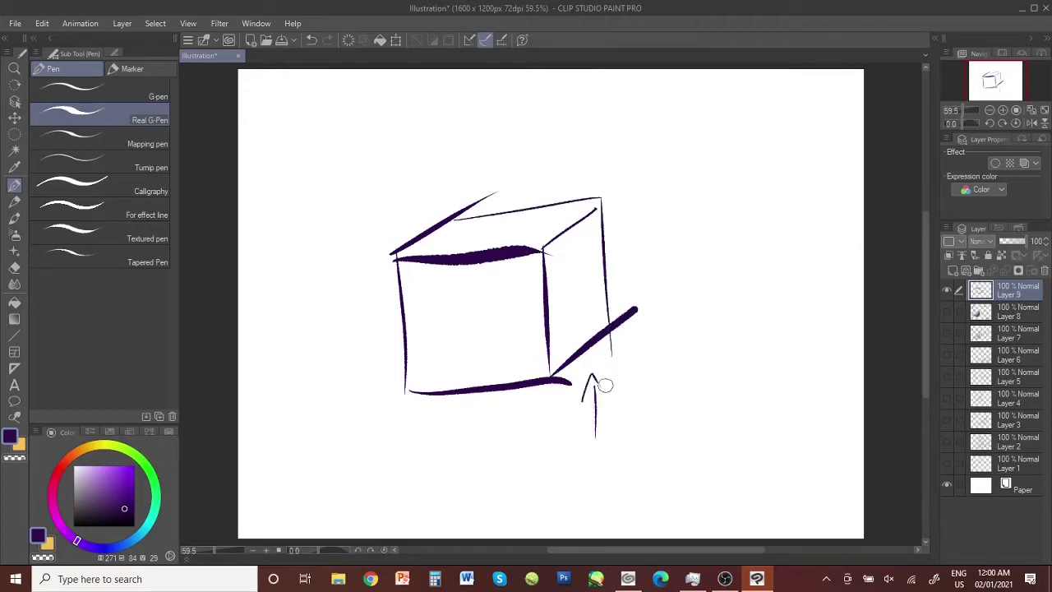
{"action": "mouse_move", "coordinate": [583, 288]}
{"action": "left_mouse_down"}
{"action": "mouse_move", "coordinate": [573, 240]}
{"action": "mouse_move", "coordinate": [584, 251]}
{"action": "left_mouse_up"}
{"action": "mouse_move", "coordinate": [449, 299]}
{"action": "left_mouse_down"}
{"action": "mouse_move", "coordinate": [436, 246]}
{"action": "mouse_move", "coordinate": [442, 258]}
{"action": "left_mouse_up"}
Write "Same angles" below the cube, striking out the first attempt at the second word
{"action": "mouse_move", "coordinate": [575, 460]}
{"action": "left_mouse_down"}
{"action": "mouse_move", "coordinate": [552, 508]}
{"action": "mouse_move", "coordinate": [648, 447]}
{"action": "left_mouse_up"}
{"action": "left_click_drag", "start_coordinate": [624, 498], "coordinate": [697, 452]}
{"action": "left_click_drag", "start_coordinate": [592, 517], "coordinate": [709, 429]}
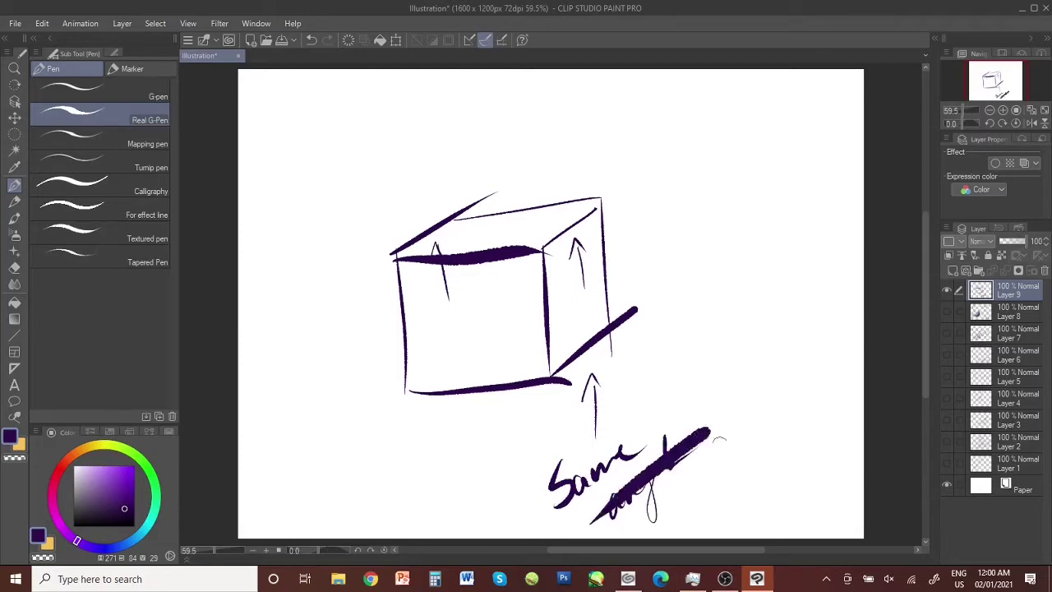
{"action": "mouse_move", "coordinate": [690, 492]}
{"action": "left_mouse_down"}
{"action": "mouse_move", "coordinate": [738, 458]}
{"action": "mouse_move", "coordinate": [748, 485]}
{"action": "left_mouse_up"}
{"action": "left_click_drag", "start_coordinate": [750, 444], "coordinate": [796, 402]}
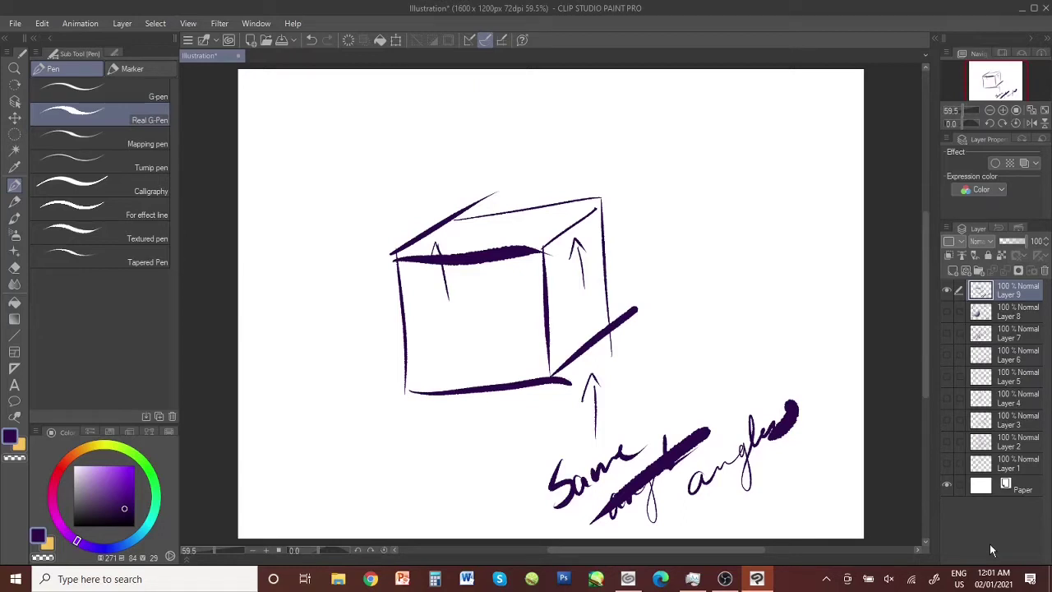
Draw a flatter, wrongly angled edge at the cube's lower-right corner, circle it and write "No!" beside it
{"action": "mouse_move", "coordinate": [549, 381]}
{"action": "left_mouse_down"}
{"action": "mouse_move", "coordinate": [631, 367]}
{"action": "mouse_move", "coordinate": [615, 333]}
{"action": "left_mouse_up"}
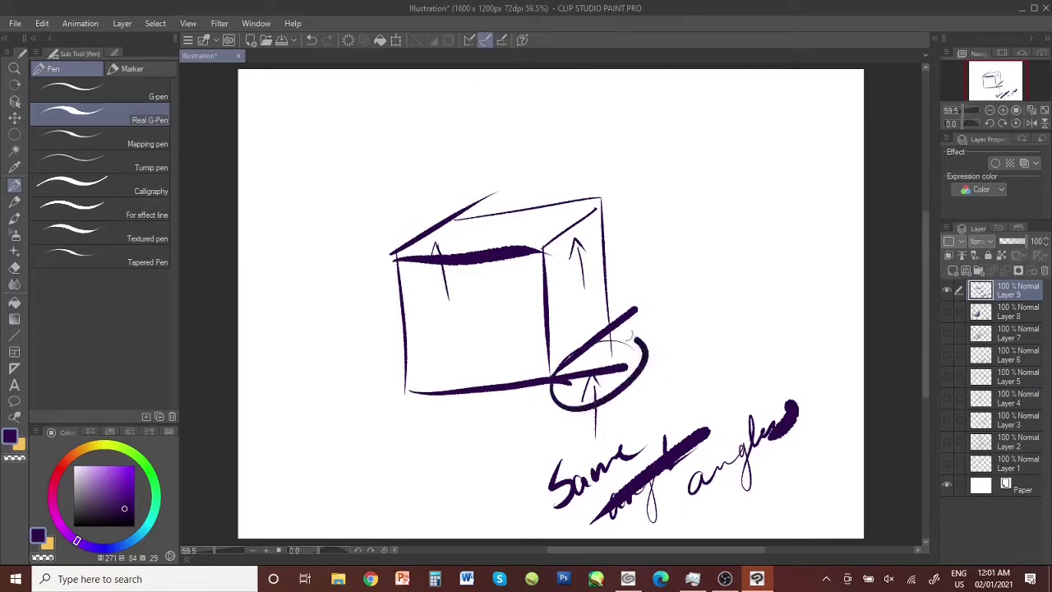
{"action": "mouse_move", "coordinate": [653, 393]}
{"action": "left_mouse_down"}
{"action": "mouse_move", "coordinate": [699, 339]}
{"action": "mouse_move", "coordinate": [706, 353]}
{"action": "left_mouse_up"}
{"action": "left_click_drag", "start_coordinate": [733, 286], "coordinate": [743, 352]}
{"action": "left_click_drag", "start_coordinate": [714, 395], "coordinate": [695, 417]}
{"action": "left_click", "coordinate": [746, 371]}
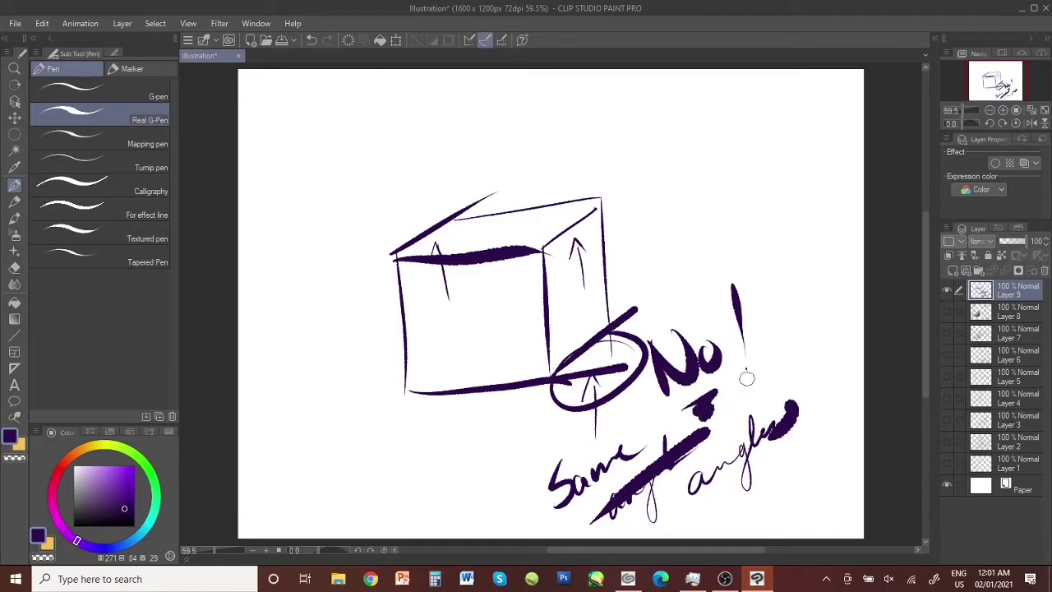
Undo the "No!" note, the circled edge, the "Same angles" text and the arrows, leaving only the cube
{"action": "key", "text": "ctrl+z"}
{"action": "key", "text": "ctrl+z"}
{"action": "key", "text": "ctrl+z"}
{"action": "key", "text": "ctrl+z"}
{"action": "key", "text": "ctrl+z"}
{"action": "key", "text": "ctrl+z"}
{"action": "key", "text": "ctrl+z"}
{"action": "key", "text": "ctrl+z"}
{"action": "key", "text": "ctrl+z"}
{"action": "key", "text": "ctrl+z"}
{"action": "key", "text": "ctrl+z"}
{"action": "key", "text": "ctrl+z"}
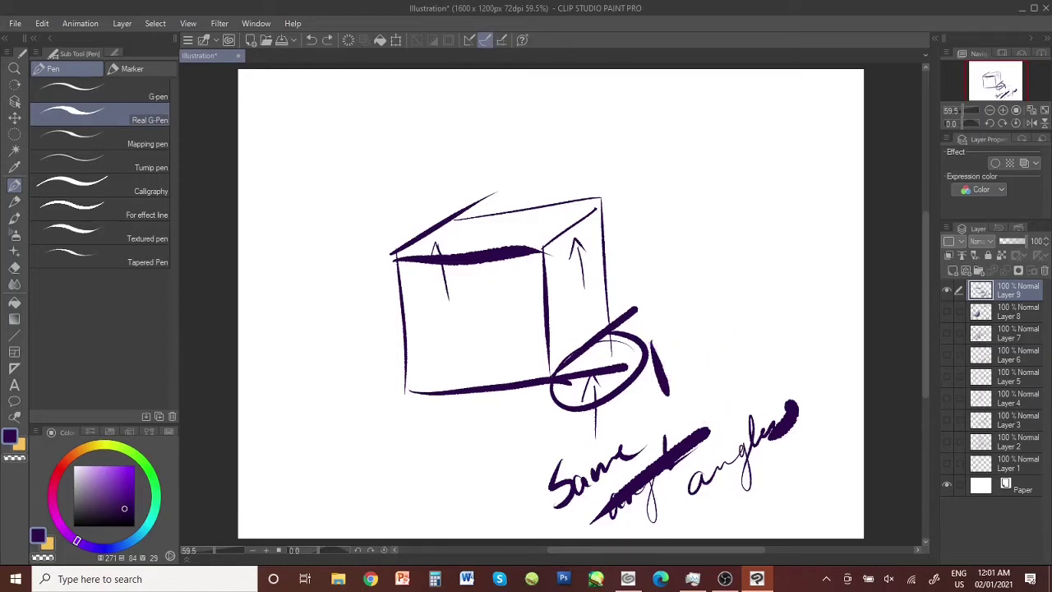
{"action": "key", "text": "ctrl+z"}
{"action": "key", "text": "ctrl+z"}
{"action": "key", "text": "ctrl+z"}
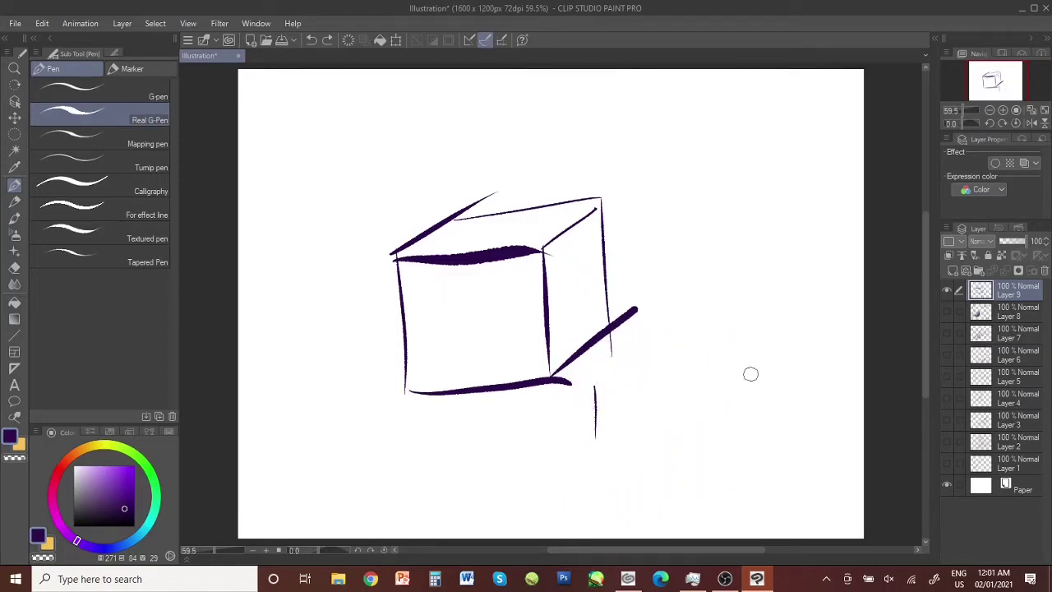
Draw a large sun with a face in the page's upper-left corner, with short rays reaching toward the cube
{"action": "mouse_move", "coordinate": [243, 244]}
{"action": "left_mouse_down"}
{"action": "mouse_move", "coordinate": [288, 231]}
{"action": "mouse_move", "coordinate": [444, 76]}
{"action": "left_mouse_up"}
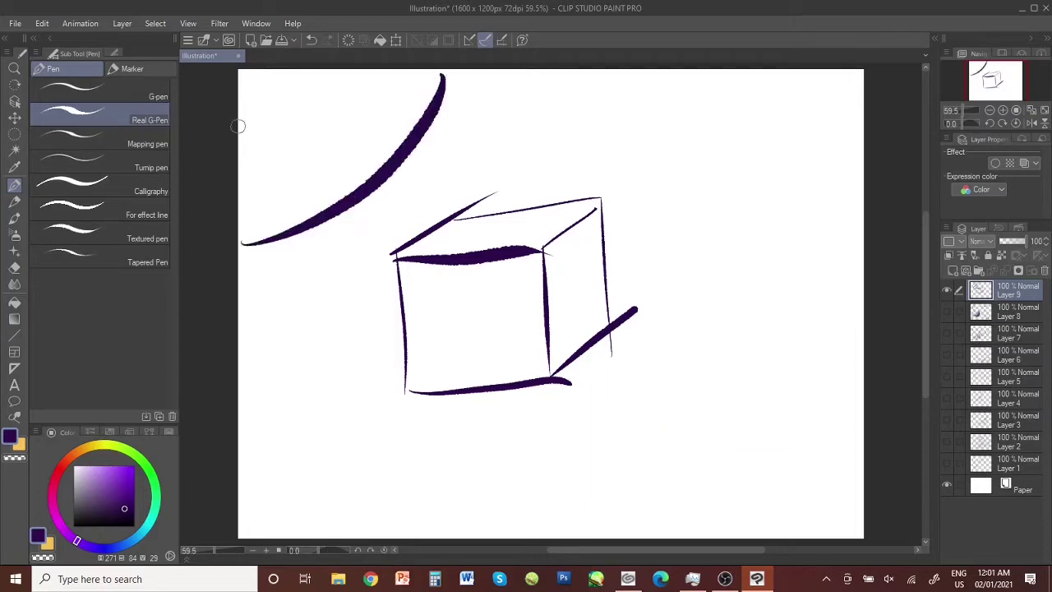
{"action": "left_click_drag", "start_coordinate": [238, 125], "coordinate": [298, 99]}
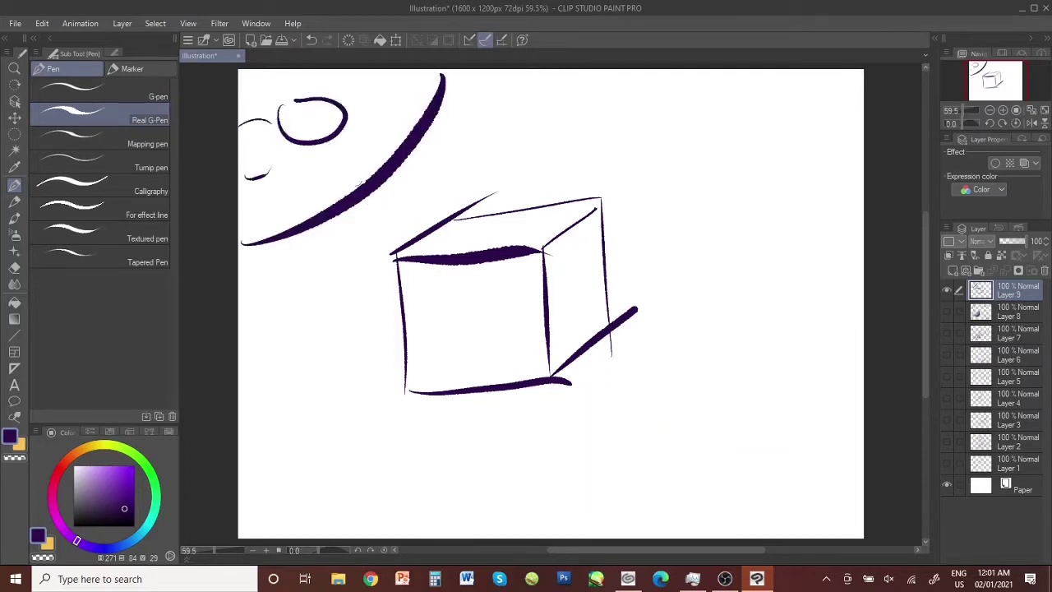
{"action": "left_click_drag", "start_coordinate": [279, 255], "coordinate": [298, 322]}
{"action": "left_click_drag", "start_coordinate": [328, 228], "coordinate": [362, 271]}
{"action": "left_click_drag", "start_coordinate": [408, 171], "coordinate": [452, 195]}
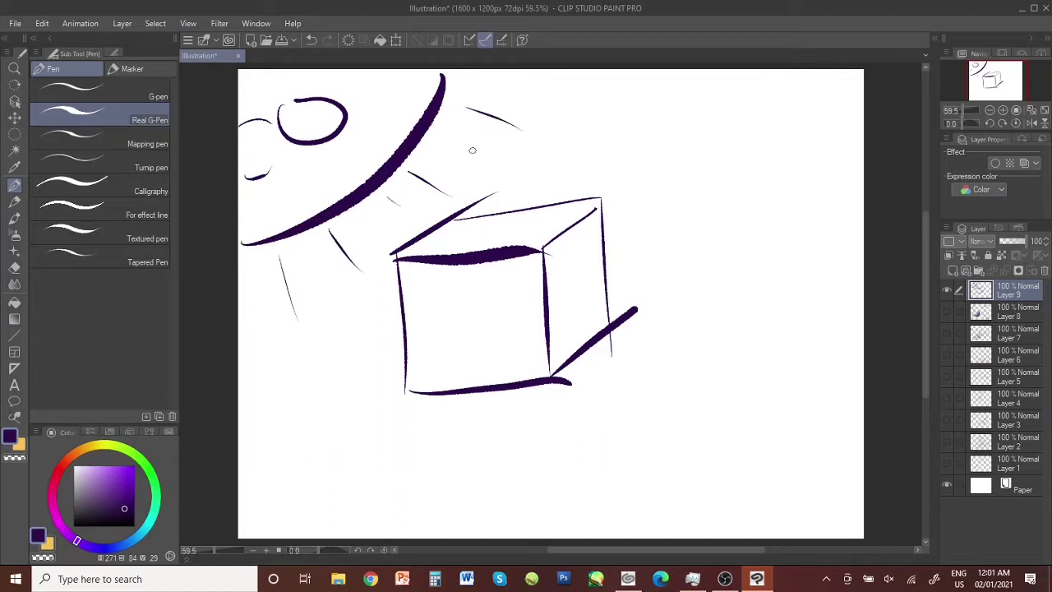
Write "hello again" beside the sun and draw an arrow from it to the cube's upper-left front corner
{"action": "mouse_move", "coordinate": [466, 119]}
{"action": "left_mouse_down"}
{"action": "mouse_move", "coordinate": [489, 136]}
{"action": "mouse_move", "coordinate": [519, 113]}
{"action": "mouse_move", "coordinate": [562, 115]}
{"action": "mouse_move", "coordinate": [585, 96]}
{"action": "left_mouse_up"}
{"action": "left_click_drag", "start_coordinate": [347, 221], "coordinate": [391, 261]}
{"action": "left_click_drag", "start_coordinate": [353, 265], "coordinate": [404, 262]}
{"action": "left_click_drag", "start_coordinate": [380, 217], "coordinate": [398, 250]}
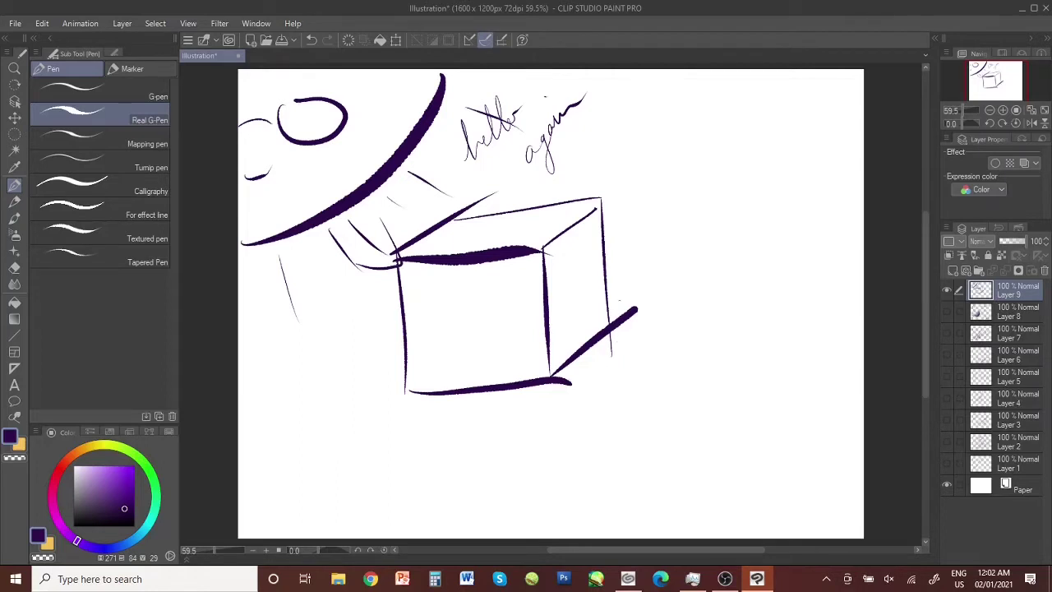
Shade the cube with the Transparent watercolor brush, making the right face dark purple and the front and top faces lighter purple
{"action": "left_click", "coordinate": [14, 218]}
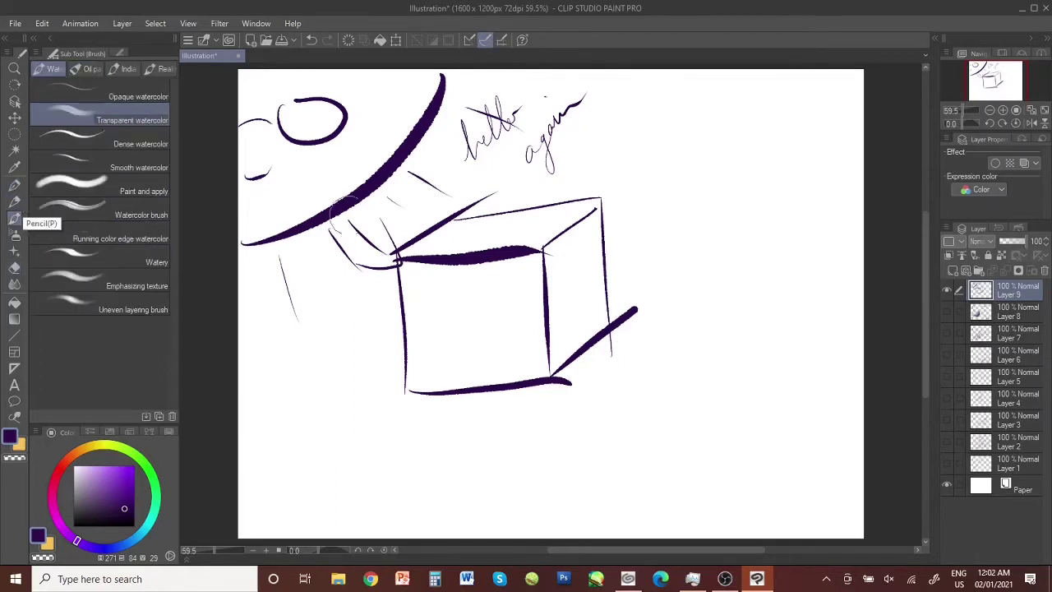
{"action": "mouse_move", "coordinate": [591, 325]}
{"action": "left_mouse_down"}
{"action": "mouse_move", "coordinate": [560, 356]}
{"action": "mouse_move", "coordinate": [592, 318]}
{"action": "mouse_move", "coordinate": [564, 332]}
{"action": "mouse_move", "coordinate": [570, 310]}
{"action": "mouse_move", "coordinate": [548, 276]}
{"action": "mouse_move", "coordinate": [558, 331]}
{"action": "mouse_move", "coordinate": [561, 275]}
{"action": "mouse_move", "coordinate": [588, 234]}
{"action": "mouse_move", "coordinate": [594, 295]}
{"action": "mouse_move", "coordinate": [572, 334]}
{"action": "mouse_move", "coordinate": [569, 270]}
{"action": "mouse_move", "coordinate": [582, 222]}
{"action": "mouse_move", "coordinate": [564, 349]}
{"action": "mouse_move", "coordinate": [595, 255]}
{"action": "mouse_move", "coordinate": [600, 307]}
{"action": "mouse_move", "coordinate": [553, 262]}
{"action": "mouse_move", "coordinate": [573, 232]}
{"action": "mouse_move", "coordinate": [593, 302]}
{"action": "mouse_move", "coordinate": [564, 346]}
{"action": "mouse_move", "coordinate": [587, 310]}
{"action": "mouse_move", "coordinate": [579, 228]}
{"action": "mouse_move", "coordinate": [589, 239]}
{"action": "mouse_move", "coordinate": [558, 356]}
{"action": "mouse_move", "coordinate": [601, 239]}
{"action": "mouse_move", "coordinate": [594, 329]}
{"action": "mouse_move", "coordinate": [604, 295]}
{"action": "mouse_move", "coordinate": [558, 355]}
{"action": "mouse_move", "coordinate": [604, 327]}
{"action": "left_mouse_up"}
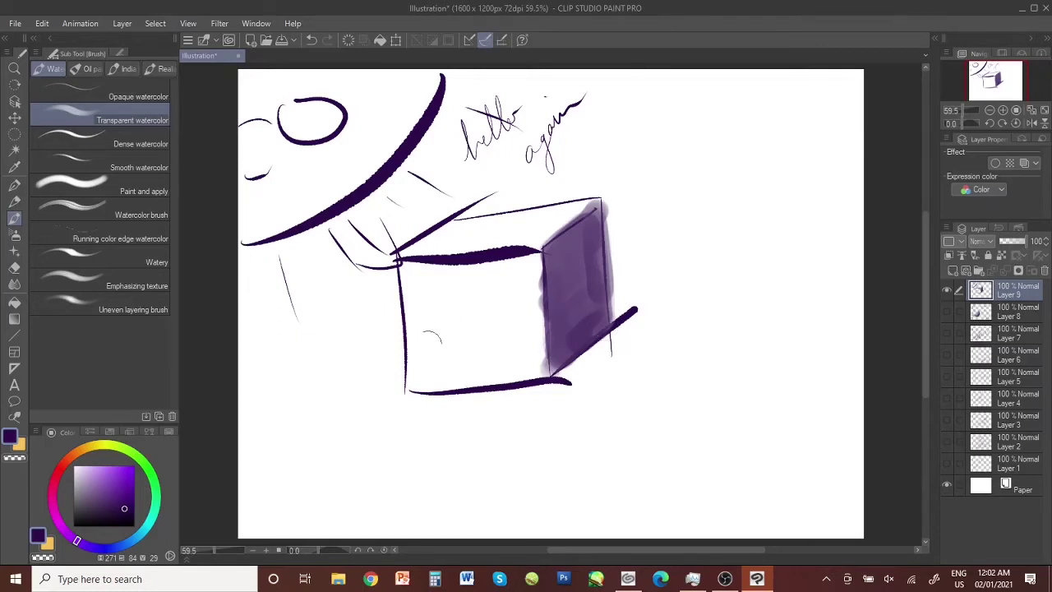
{"action": "mouse_move", "coordinate": [407, 263]}
{"action": "left_mouse_down"}
{"action": "mouse_move", "coordinate": [426, 306]}
{"action": "mouse_move", "coordinate": [450, 291]}
{"action": "mouse_move", "coordinate": [464, 336]}
{"action": "mouse_move", "coordinate": [515, 277]}
{"action": "mouse_move", "coordinate": [518, 340]}
{"action": "mouse_move", "coordinate": [535, 298]}
{"action": "mouse_move", "coordinate": [528, 287]}
{"action": "mouse_move", "coordinate": [518, 365]}
{"action": "mouse_move", "coordinate": [506, 259]}
{"action": "mouse_move", "coordinate": [495, 377]}
{"action": "mouse_move", "coordinate": [474, 342]}
{"action": "mouse_move", "coordinate": [447, 354]}
{"action": "mouse_move", "coordinate": [415, 324]}
{"action": "mouse_move", "coordinate": [440, 310]}
{"action": "mouse_move", "coordinate": [474, 335]}
{"action": "mouse_move", "coordinate": [505, 268]}
{"action": "mouse_move", "coordinate": [524, 328]}
{"action": "mouse_move", "coordinate": [542, 262]}
{"action": "mouse_move", "coordinate": [530, 352]}
{"action": "mouse_move", "coordinate": [514, 318]}
{"action": "mouse_move", "coordinate": [534, 371]}
{"action": "mouse_move", "coordinate": [433, 384]}
{"action": "mouse_move", "coordinate": [540, 370]}
{"action": "mouse_move", "coordinate": [413, 260]}
{"action": "mouse_move", "coordinate": [428, 363]}
{"action": "mouse_move", "coordinate": [448, 309]}
{"action": "mouse_move", "coordinate": [489, 293]}
{"action": "mouse_move", "coordinate": [518, 305]}
{"action": "mouse_move", "coordinate": [540, 393]}
{"action": "left_mouse_up"}
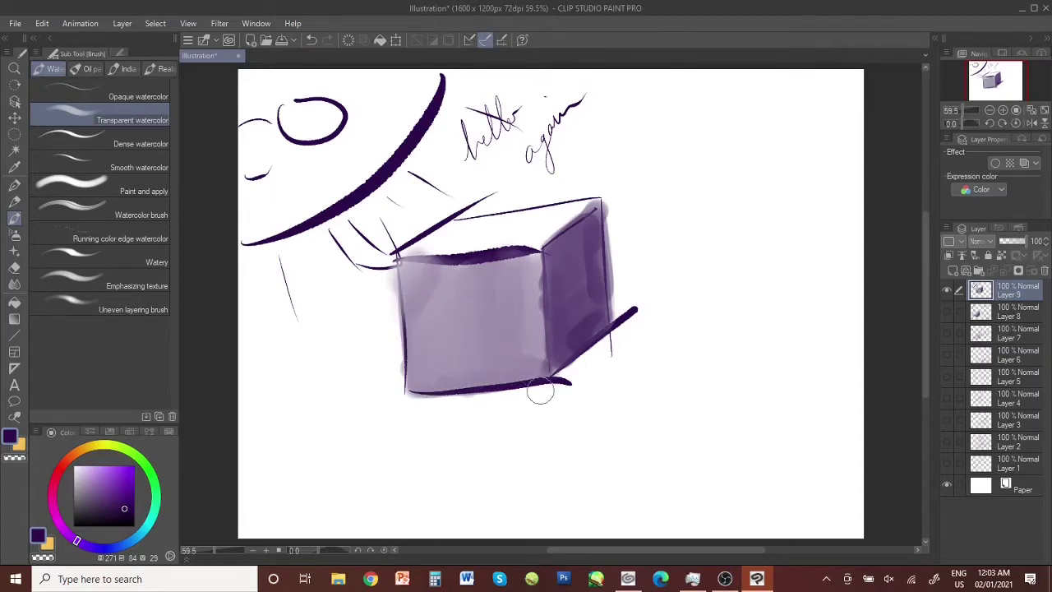
{"action": "mouse_move", "coordinate": [480, 226]}
{"action": "left_mouse_down"}
{"action": "mouse_move", "coordinate": [567, 205]}
{"action": "mouse_move", "coordinate": [531, 228]}
{"action": "mouse_move", "coordinate": [431, 234]}
{"action": "mouse_move", "coordinate": [466, 216]}
{"action": "mouse_move", "coordinate": [550, 200]}
{"action": "left_mouse_up"}
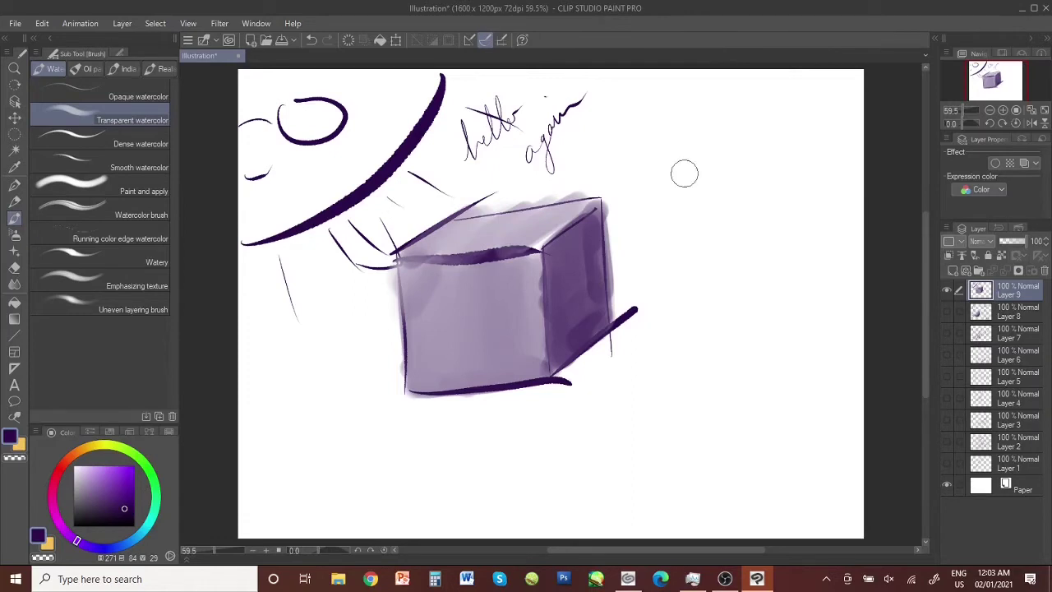
Handwrite "don't have" with an arrow to the cube's front face and "the same tone" with an arrow to its top face using the Real G-Pen
{"action": "left_click", "coordinate": [14, 185]}
{"action": "mouse_move", "coordinate": [289, 408]}
{"action": "left_mouse_down"}
{"action": "mouse_move", "coordinate": [308, 391]}
{"action": "mouse_move", "coordinate": [325, 368]}
{"action": "mouse_move", "coordinate": [313, 345]}
{"action": "left_mouse_up"}
{"action": "mouse_move", "coordinate": [280, 423]}
{"action": "left_mouse_down"}
{"action": "mouse_move", "coordinate": [310, 458]}
{"action": "mouse_move", "coordinate": [321, 431]}
{"action": "left_mouse_up"}
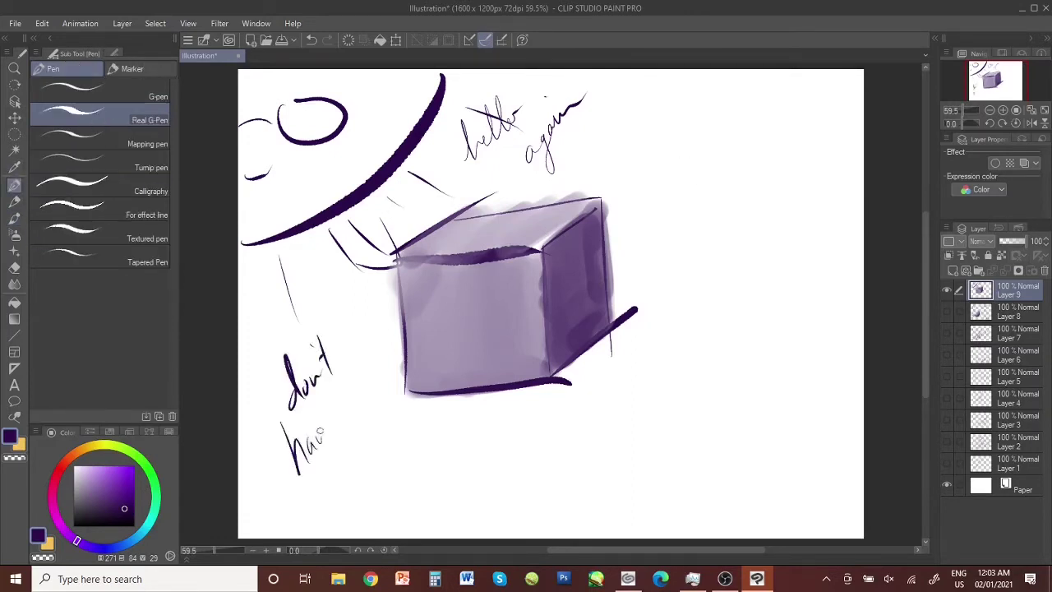
{"action": "left_click_drag", "start_coordinate": [361, 375], "coordinate": [396, 330]}
{"action": "mouse_move", "coordinate": [601, 130]}
{"action": "left_mouse_down"}
{"action": "mouse_move", "coordinate": [533, 217]}
{"action": "mouse_move", "coordinate": [559, 216]}
{"action": "left_mouse_up"}
{"action": "mouse_move", "coordinate": [621, 123]}
{"action": "left_mouse_down"}
{"action": "mouse_move", "coordinate": [626, 156]}
{"action": "mouse_move", "coordinate": [659, 124]}
{"action": "left_mouse_up"}
{"action": "mouse_move", "coordinate": [633, 153]}
{"action": "left_mouse_down"}
{"action": "mouse_move", "coordinate": [629, 176]}
{"action": "mouse_move", "coordinate": [687, 129]}
{"action": "left_mouse_up"}
{"action": "mouse_move", "coordinate": [725, 96]}
{"action": "left_mouse_down"}
{"action": "mouse_move", "coordinate": [701, 135]}
{"action": "mouse_move", "coordinate": [725, 95]}
{"action": "left_mouse_up"}
{"action": "left_click_drag", "start_coordinate": [720, 109], "coordinate": [752, 90]}
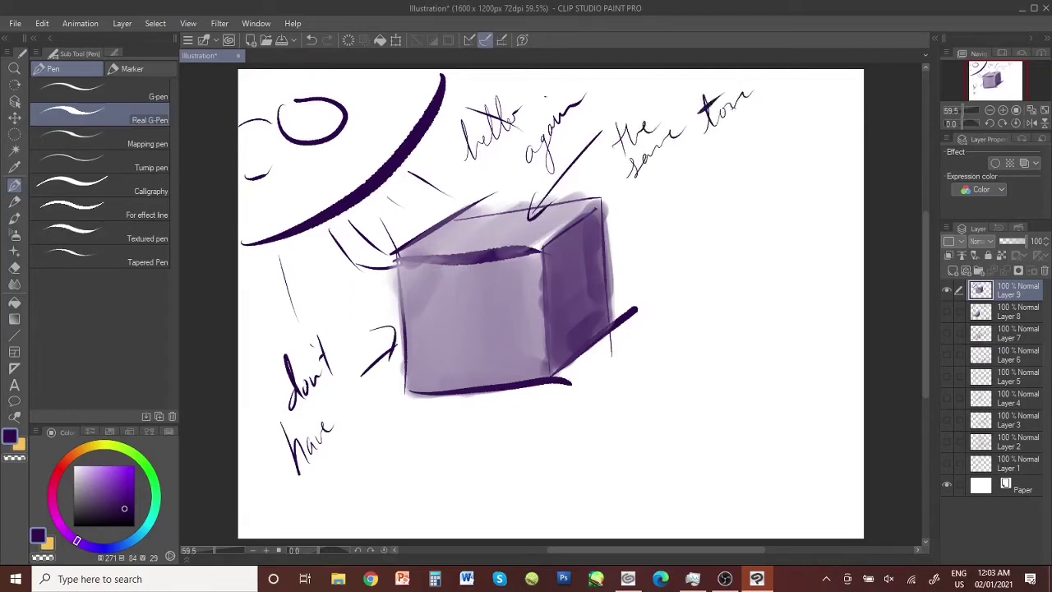
Draw an arrow pointing to the lower edge of the cube's right face and write an underlined "also" beside it
{"action": "mouse_move", "coordinate": [608, 332]}
{"action": "left_mouse_down"}
{"action": "mouse_move", "coordinate": [678, 402]}
{"action": "mouse_move", "coordinate": [606, 357]}
{"action": "left_mouse_up"}
{"action": "left_click_drag", "start_coordinate": [615, 330], "coordinate": [639, 322]}
{"action": "left_click_drag", "start_coordinate": [707, 318], "coordinate": [696, 355]}
{"action": "mouse_move", "coordinate": [705, 341]}
{"action": "left_mouse_down"}
{"action": "mouse_move", "coordinate": [706, 305]}
{"action": "mouse_move", "coordinate": [720, 326]}
{"action": "mouse_move", "coordinate": [741, 302]}
{"action": "left_mouse_up"}
{"action": "left_click_drag", "start_coordinate": [694, 363], "coordinate": [777, 300]}
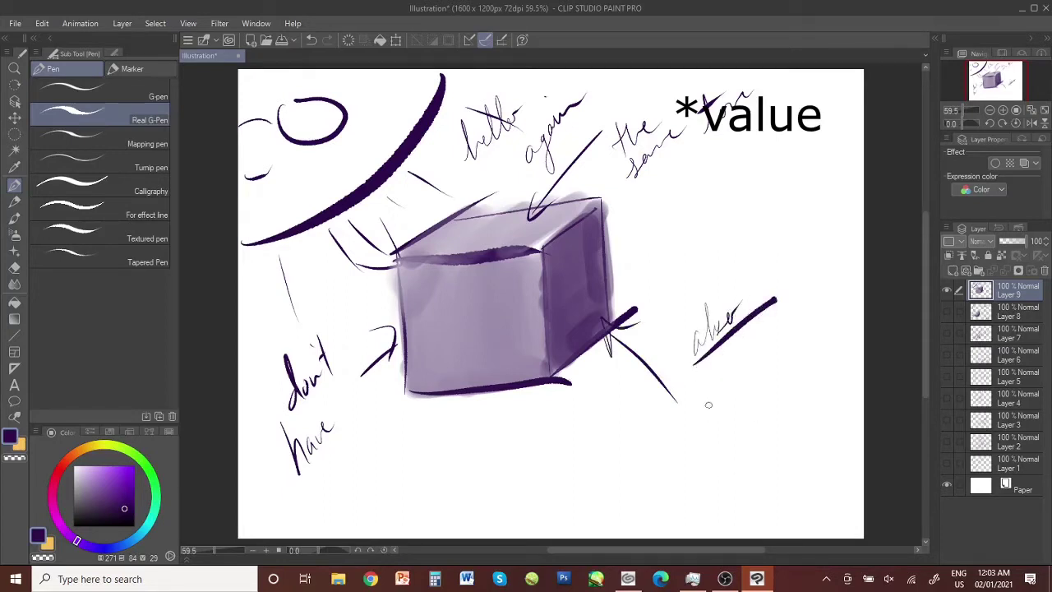
Write "keep it even & solid as it is a flat surface" beneath "also", underlining "flat surface" heavily
{"action": "left_click_drag", "start_coordinate": [702, 371], "coordinate": [706, 411]}
{"action": "left_click_drag", "start_coordinate": [707, 399], "coordinate": [746, 366]}
{"action": "left_click_drag", "start_coordinate": [757, 354], "coordinate": [761, 349]}
{"action": "left_click_drag", "start_coordinate": [763, 332], "coordinate": [779, 321]}
{"action": "left_click", "coordinate": [753, 324]}
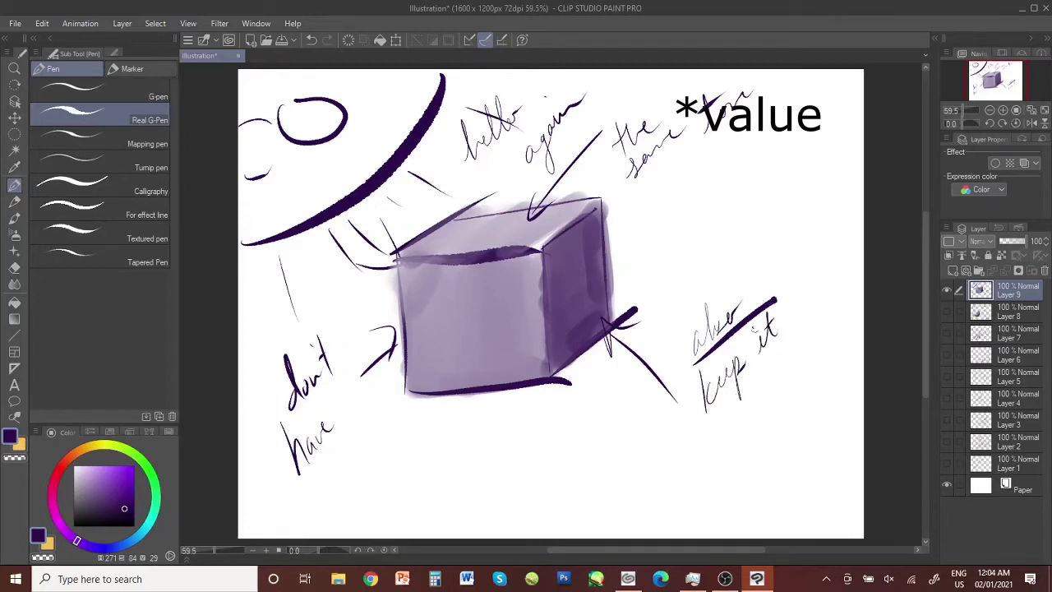
{"action": "mouse_move", "coordinate": [708, 441]}
{"action": "left_mouse_down"}
{"action": "mouse_move", "coordinate": [733, 421]}
{"action": "mouse_move", "coordinate": [786, 360]}
{"action": "mouse_move", "coordinate": [805, 306]}
{"action": "left_mouse_up"}
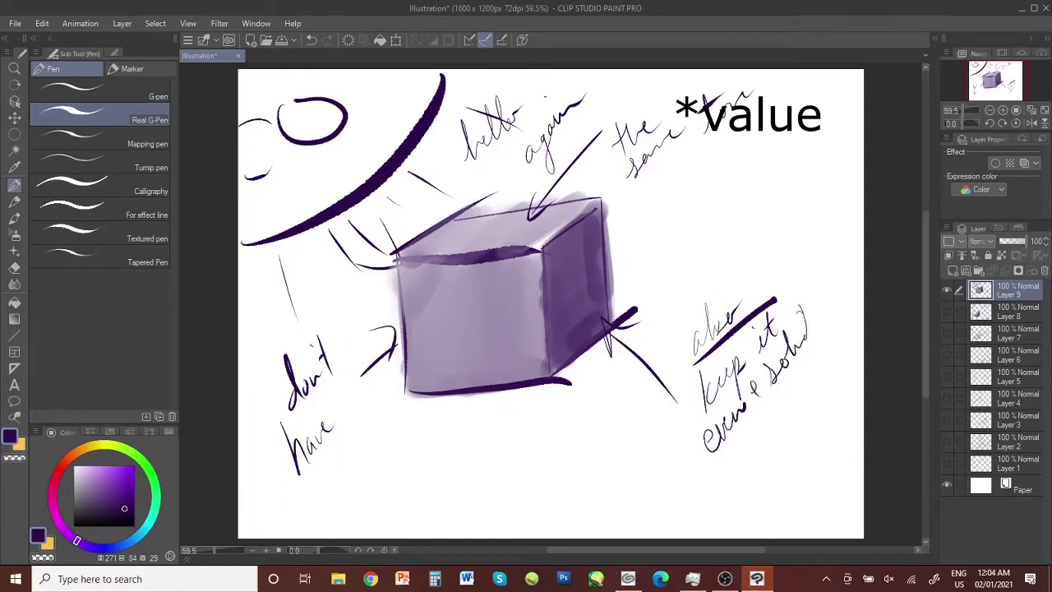
{"action": "left_click_drag", "start_coordinate": [715, 485], "coordinate": [766, 403]}
{"action": "mouse_move", "coordinate": [777, 416]}
{"action": "left_mouse_down"}
{"action": "mouse_move", "coordinate": [784, 398]}
{"action": "mouse_move", "coordinate": [817, 385]}
{"action": "left_mouse_up"}
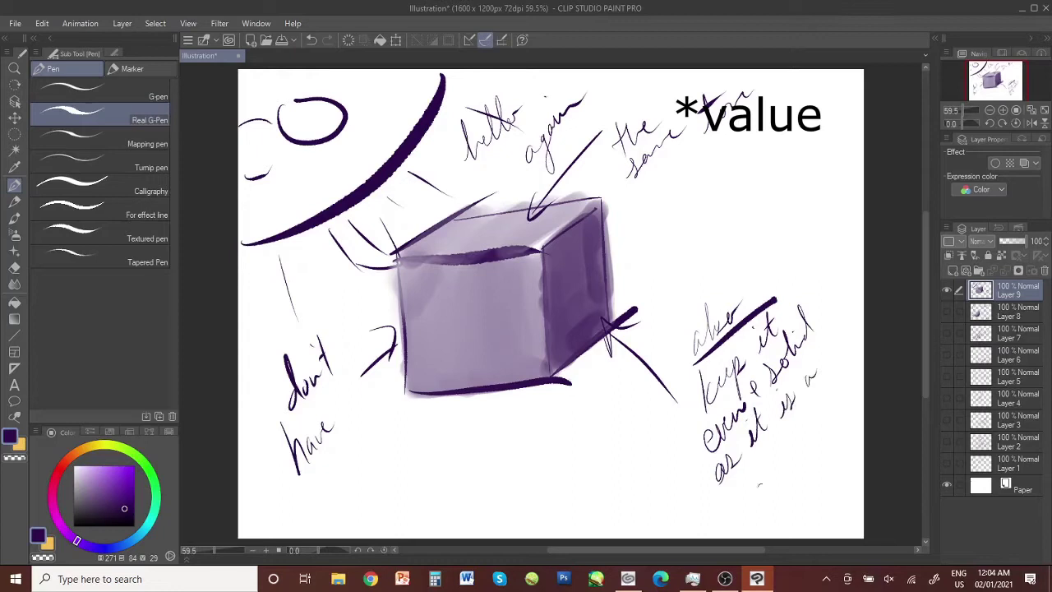
{"action": "mouse_move", "coordinate": [724, 521]}
{"action": "left_mouse_down"}
{"action": "mouse_move", "coordinate": [753, 474]}
{"action": "mouse_move", "coordinate": [779, 459]}
{"action": "mouse_move", "coordinate": [772, 467]}
{"action": "mouse_move", "coordinate": [797, 414]}
{"action": "mouse_move", "coordinate": [801, 425]}
{"action": "mouse_move", "coordinate": [812, 414]}
{"action": "mouse_move", "coordinate": [725, 536]}
{"action": "left_mouse_up"}
{"action": "left_click_drag", "start_coordinate": [766, 498], "coordinate": [771, 513]}
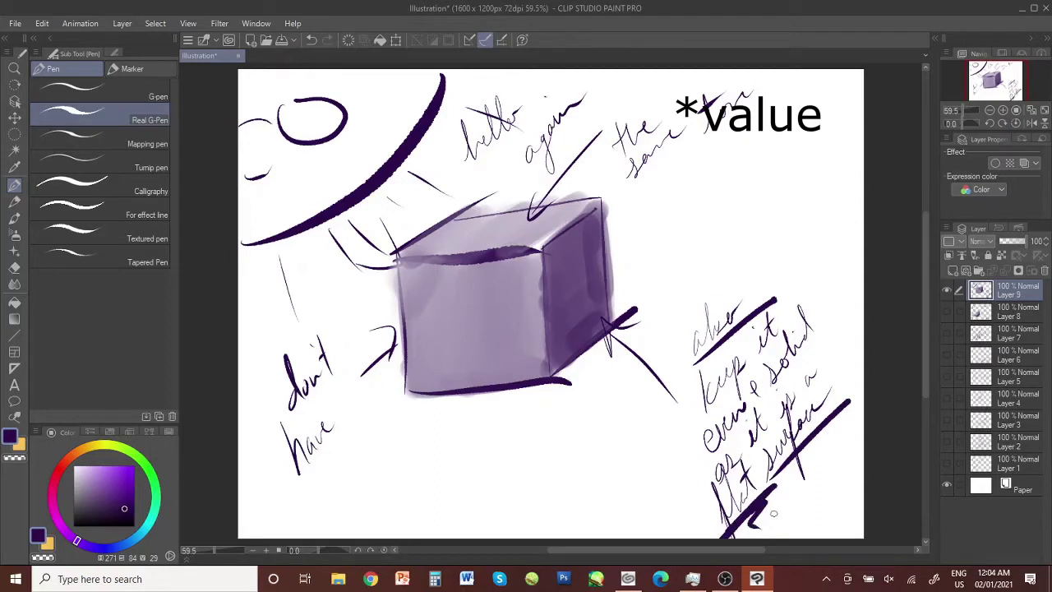
Write "contrast" below the cube and underline it with a thick scribbled stroke
{"action": "mouse_move", "coordinate": [442, 452]}
{"action": "left_mouse_down"}
{"action": "mouse_move", "coordinate": [411, 498]}
{"action": "mouse_move", "coordinate": [494, 398]}
{"action": "left_mouse_up"}
{"action": "left_click_drag", "start_coordinate": [480, 436], "coordinate": [540, 396]}
{"action": "left_click_drag", "start_coordinate": [552, 360], "coordinate": [567, 387]}
{"action": "left_click_drag", "start_coordinate": [447, 495], "coordinate": [528, 429]}
{"action": "left_click_drag", "start_coordinate": [493, 475], "coordinate": [566, 458]}
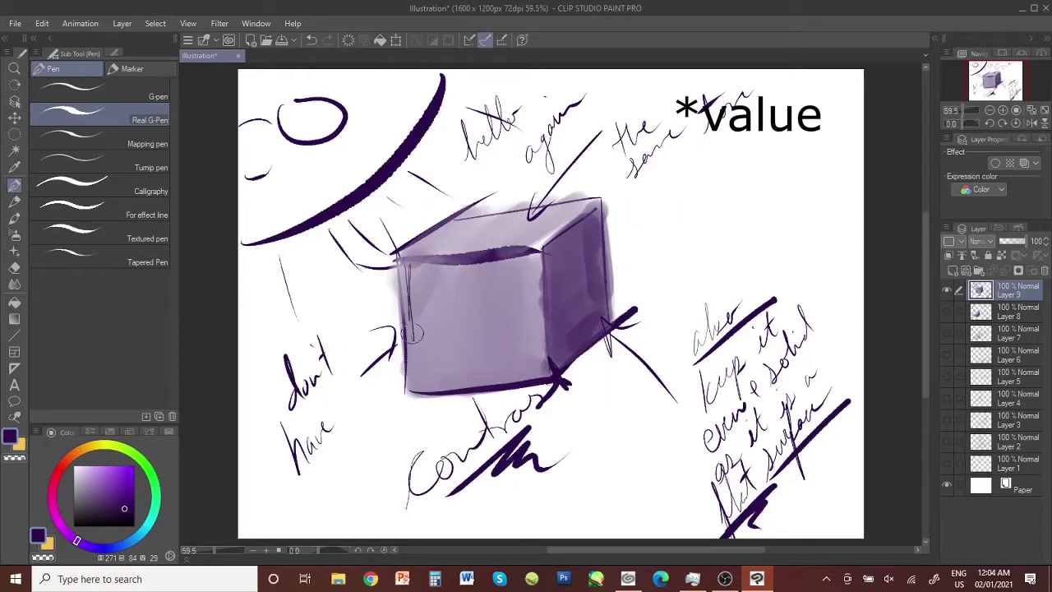
Darken the cube's front face with Transparent watercolor and lighten its top face with the Soft eraser
{"action": "left_click", "coordinate": [13, 218]}
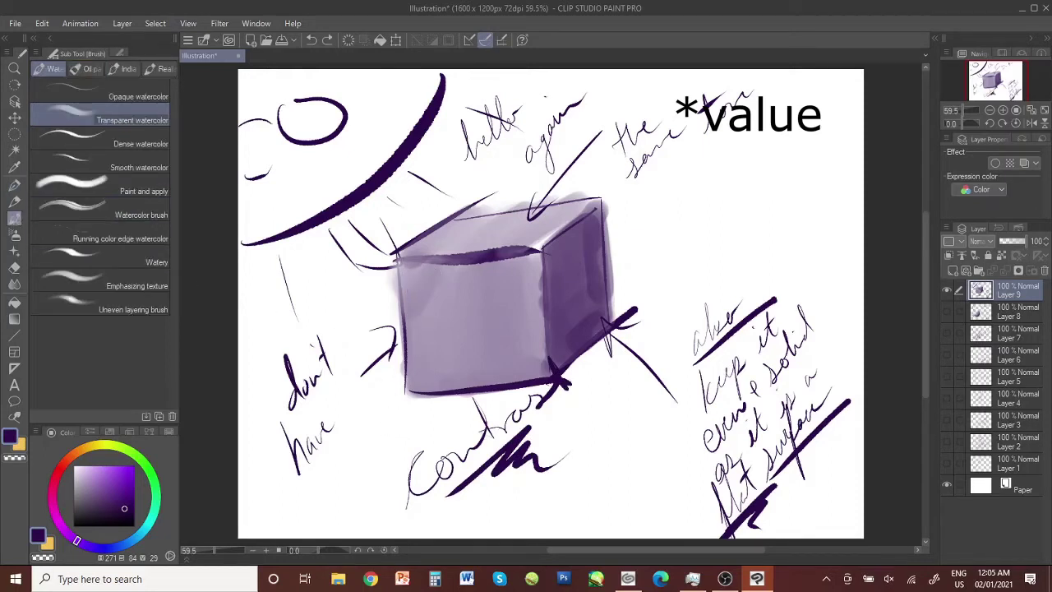
{"action": "mouse_move", "coordinate": [444, 370]}
{"action": "left_mouse_down"}
{"action": "mouse_move", "coordinate": [462, 341]}
{"action": "mouse_move", "coordinate": [479, 359]}
{"action": "mouse_move", "coordinate": [487, 323]}
{"action": "mouse_move", "coordinate": [515, 360]}
{"action": "mouse_move", "coordinate": [528, 275]}
{"action": "mouse_move", "coordinate": [489, 306]}
{"action": "left_mouse_up"}
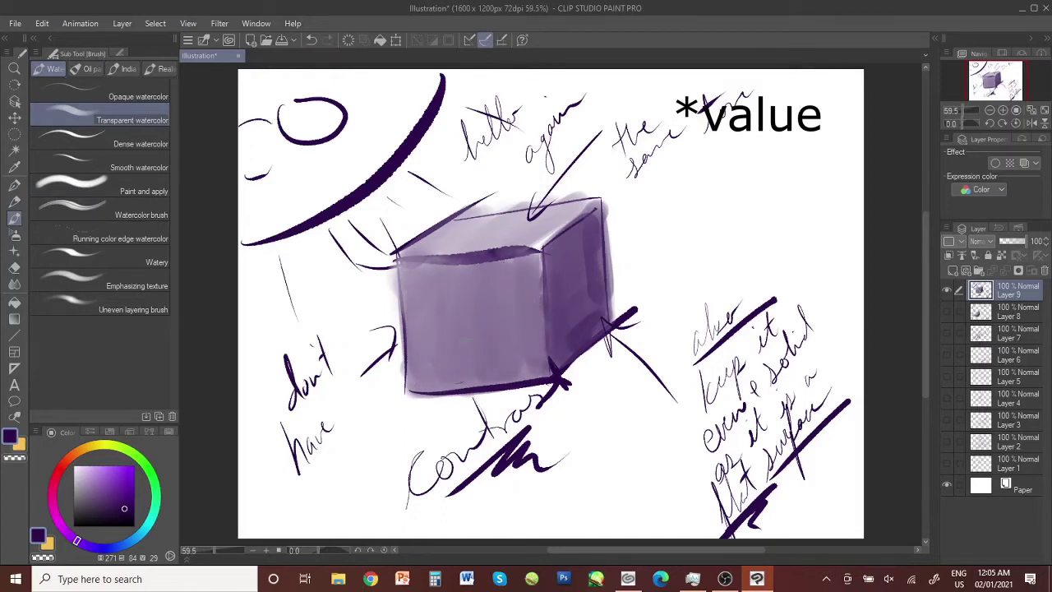
{"action": "key", "text": "j"}
{"action": "key", "text": "e"}
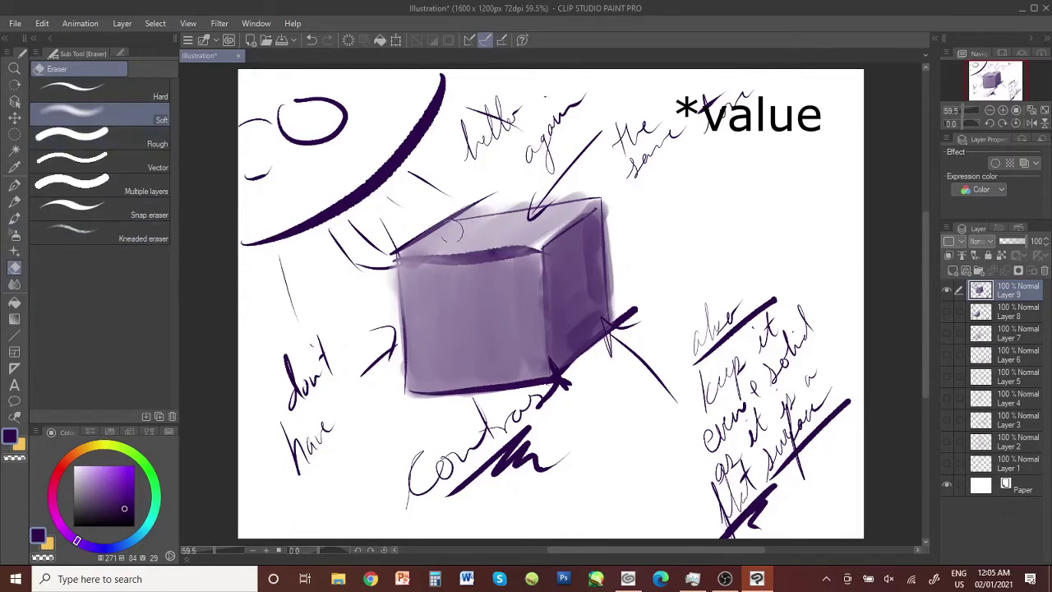
{"action": "mouse_move", "coordinate": [452, 231]}
{"action": "left_mouse_down"}
{"action": "mouse_move", "coordinate": [538, 224]}
{"action": "mouse_move", "coordinate": [517, 235]}
{"action": "left_mouse_up"}
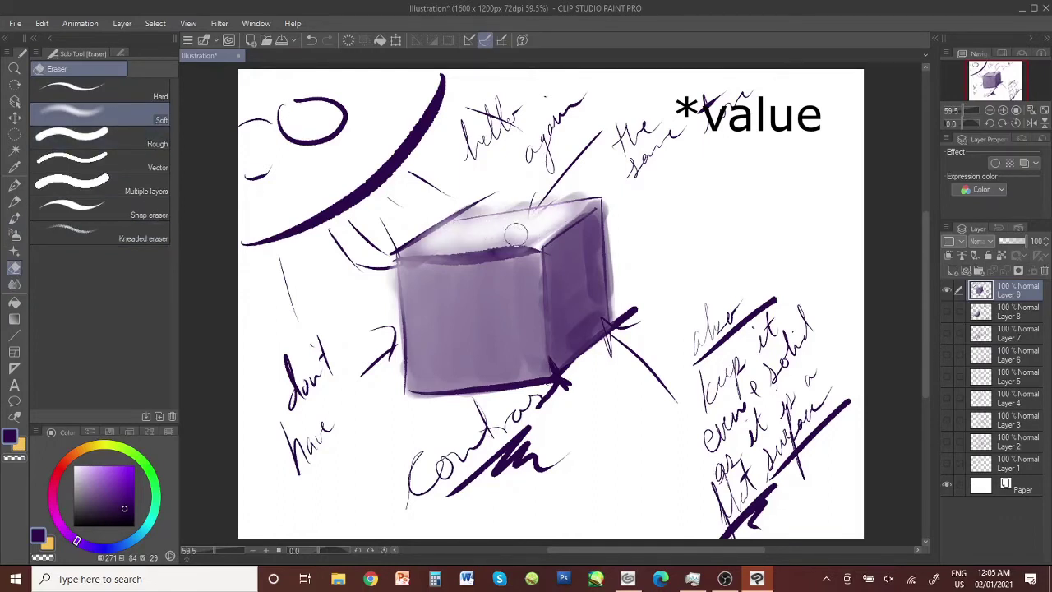
{"action": "left_click_drag", "start_coordinate": [422, 245], "coordinate": [448, 246]}
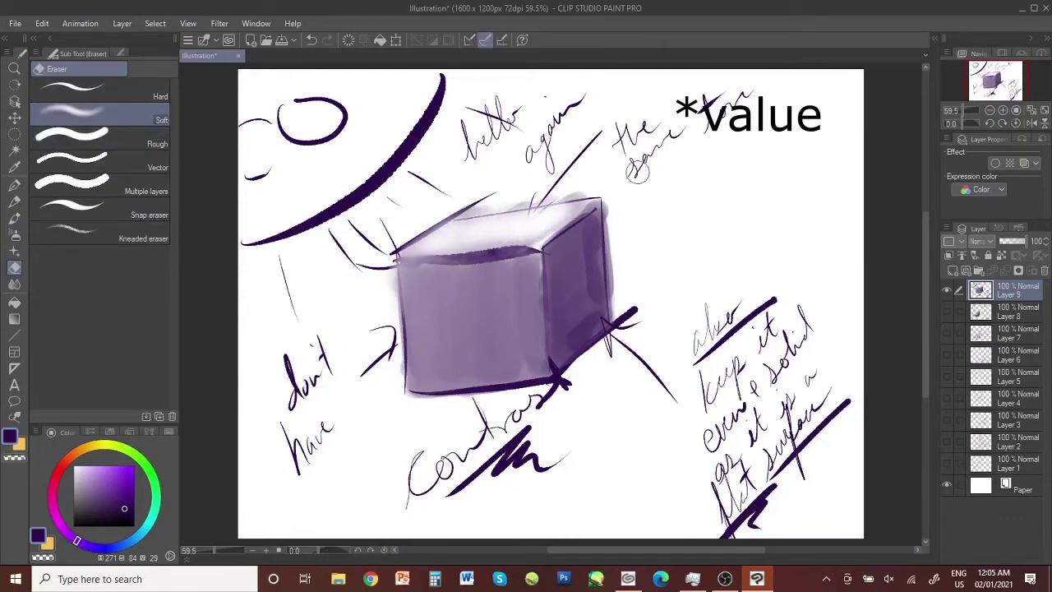
Pick a darker purple (271, 90, 15) and deepen the shading along the base of the cube's right face with Transparent watercolor
{"action": "left_click", "coordinate": [128, 517]}
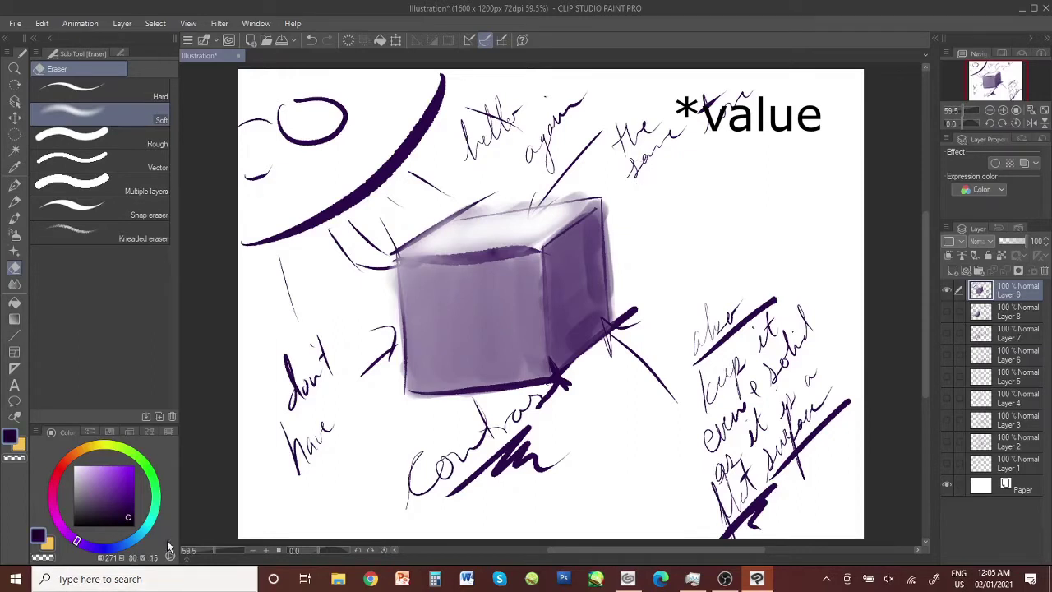
{"action": "left_click", "coordinate": [14, 218]}
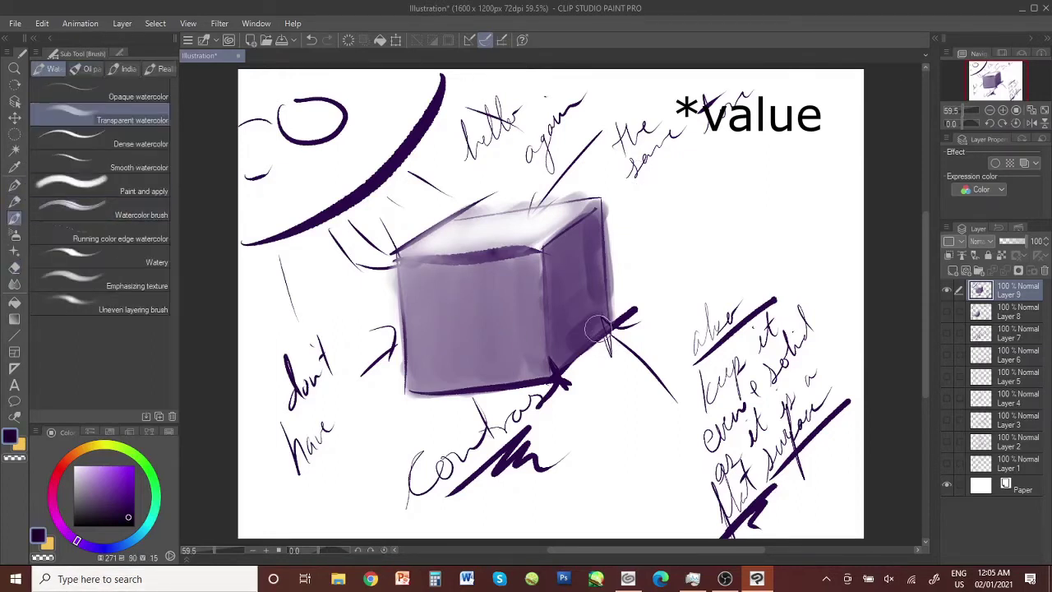
{"action": "mouse_move", "coordinate": [559, 366]}
{"action": "left_mouse_down"}
{"action": "mouse_move", "coordinate": [602, 325]}
{"action": "mouse_move", "coordinate": [567, 356]}
{"action": "mouse_move", "coordinate": [595, 331]}
{"action": "mouse_move", "coordinate": [582, 334]}
{"action": "left_mouse_up"}
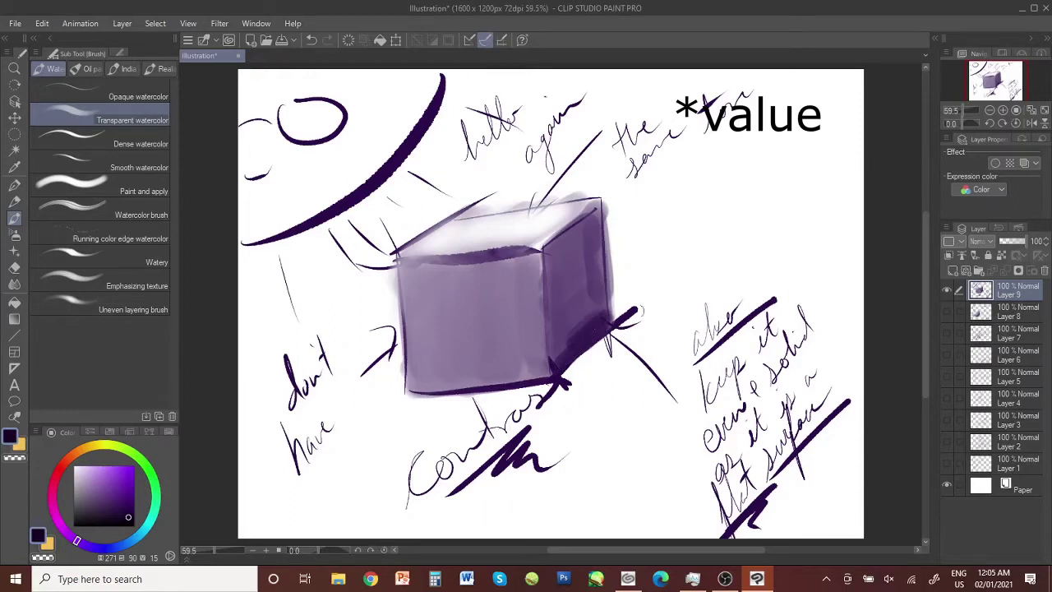
Paint a pale, nearly horizontal ground line behind the cube, extending out from both sides
{"action": "left_click_drag", "start_coordinate": [613, 291], "coordinate": [816, 273]}
{"action": "left_click_drag", "start_coordinate": [265, 300], "coordinate": [395, 291]}
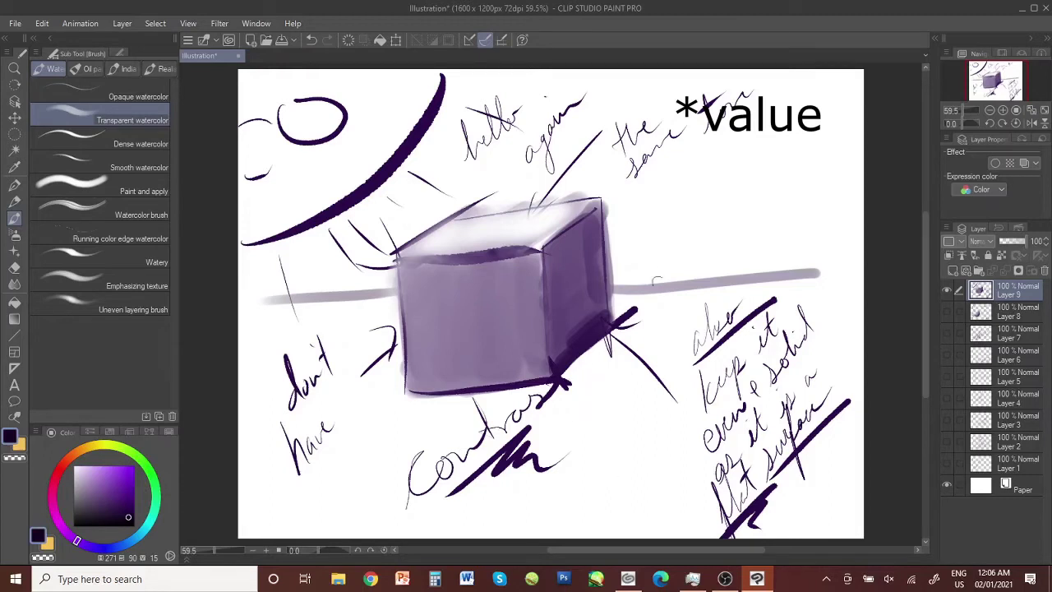
{"action": "left_click_drag", "start_coordinate": [650, 305], "coordinate": [685, 245]}
{"action": "key", "text": "ctrl+z"}
Draw a pen arrow to the right face's lower corner and write "darker at the base" above the ground line
{"action": "key", "text": "p"}
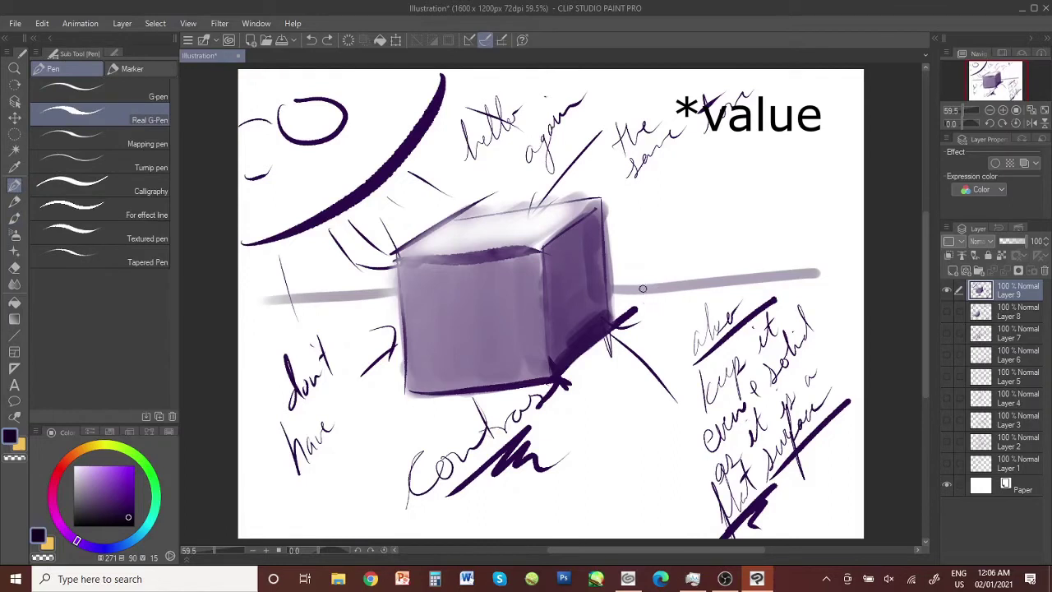
{"action": "mouse_move", "coordinate": [639, 292]}
{"action": "left_mouse_down"}
{"action": "mouse_move", "coordinate": [685, 256]}
{"action": "mouse_move", "coordinate": [701, 205]}
{"action": "mouse_move", "coordinate": [730, 191]}
{"action": "mouse_move", "coordinate": [742, 197]}
{"action": "left_mouse_up"}
{"action": "key", "text": "ctrl+z"}
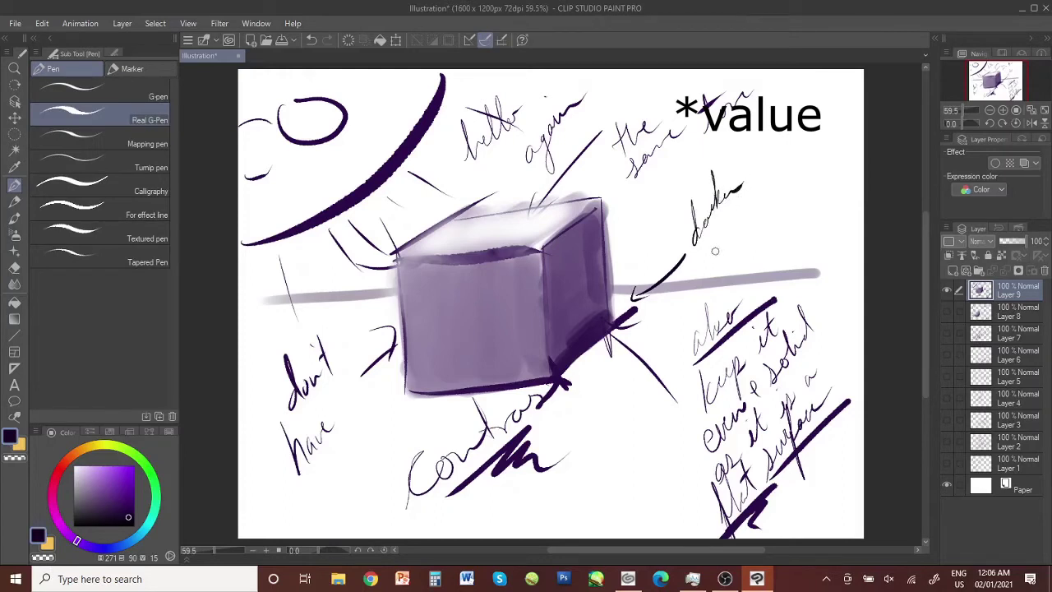
{"action": "mouse_move", "coordinate": [703, 246]}
{"action": "left_mouse_down"}
{"action": "mouse_move", "coordinate": [720, 224]}
{"action": "mouse_move", "coordinate": [749, 221]}
{"action": "left_mouse_up"}
{"action": "mouse_move", "coordinate": [586, 352]}
{"action": "left_mouse_down"}
{"action": "mouse_move", "coordinate": [576, 361]}
{"action": "mouse_move", "coordinate": [605, 326]}
{"action": "left_mouse_up"}
{"action": "left_click_drag", "start_coordinate": [782, 202], "coordinate": [779, 210]}
{"action": "mouse_move", "coordinate": [773, 171]}
{"action": "left_mouse_down"}
{"action": "mouse_move", "coordinate": [771, 210]}
{"action": "mouse_move", "coordinate": [814, 164]}
{"action": "left_mouse_up"}
Finish the shading note with "to show weight" beneath "darker at the base"
{"action": "left_click_drag", "start_coordinate": [711, 275], "coordinate": [732, 262]}
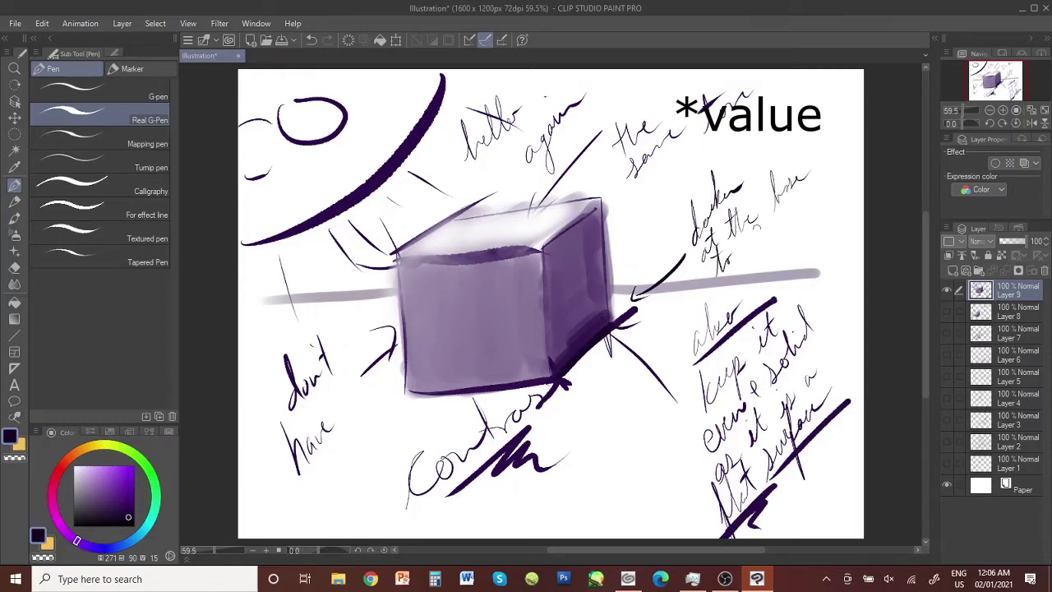
{"action": "mouse_move", "coordinate": [753, 224]}
{"action": "left_mouse_down"}
{"action": "mouse_move", "coordinate": [743, 260]}
{"action": "mouse_move", "coordinate": [792, 212]}
{"action": "left_mouse_up"}
{"action": "mouse_move", "coordinate": [738, 274]}
{"action": "left_mouse_down"}
{"action": "mouse_move", "coordinate": [758, 256]}
{"action": "mouse_move", "coordinate": [773, 278]}
{"action": "left_mouse_up"}
{"action": "left_click_drag", "start_coordinate": [784, 212], "coordinate": [797, 243]}
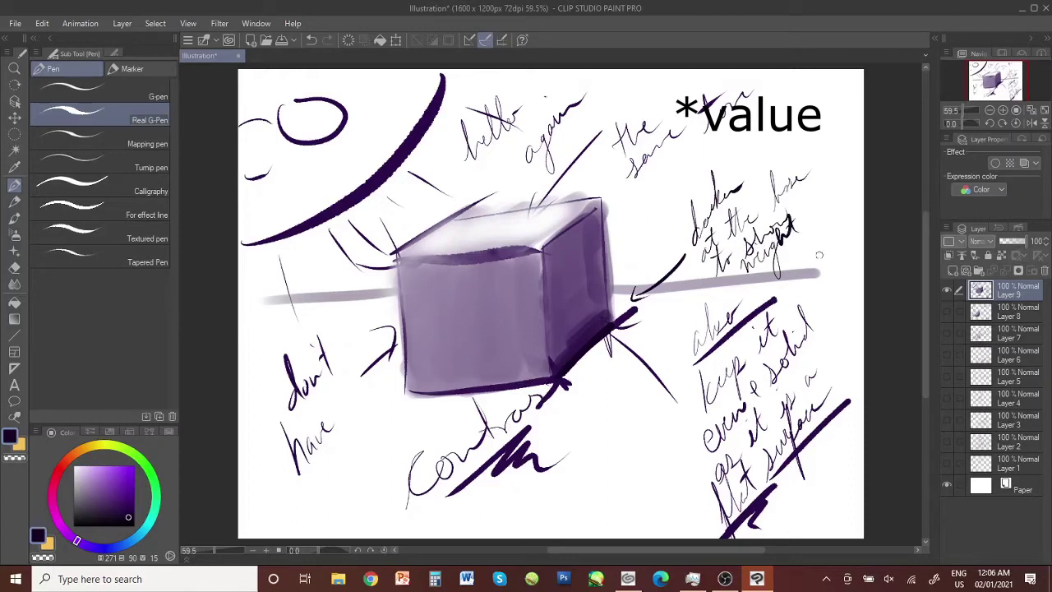
{"action": "left_click_drag", "start_coordinate": [746, 269], "coordinate": [748, 284]}
{"action": "left_click_drag", "start_coordinate": [646, 245], "coordinate": [642, 283]}
{"action": "mouse_move", "coordinate": [792, 238]}
{"action": "left_mouse_down"}
{"action": "mouse_move", "coordinate": [798, 273]}
{"action": "mouse_move", "coordinate": [853, 249]}
{"action": "left_mouse_up"}
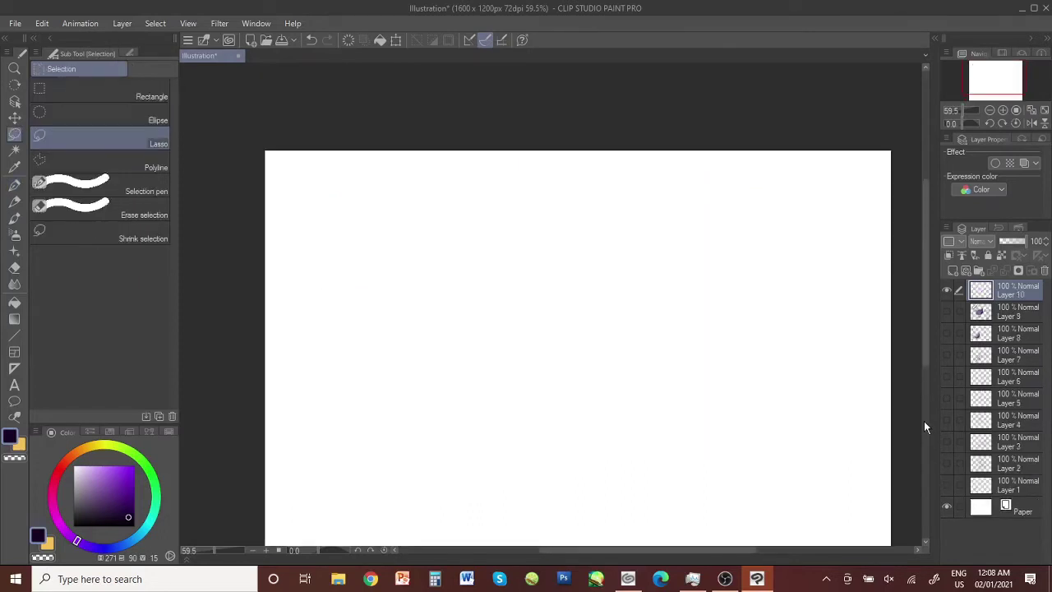
Paste the copied sun onto the blank page and draw five short rays around its edge with the Real G-Pen
{"action": "key", "text": "ctrl+v"}
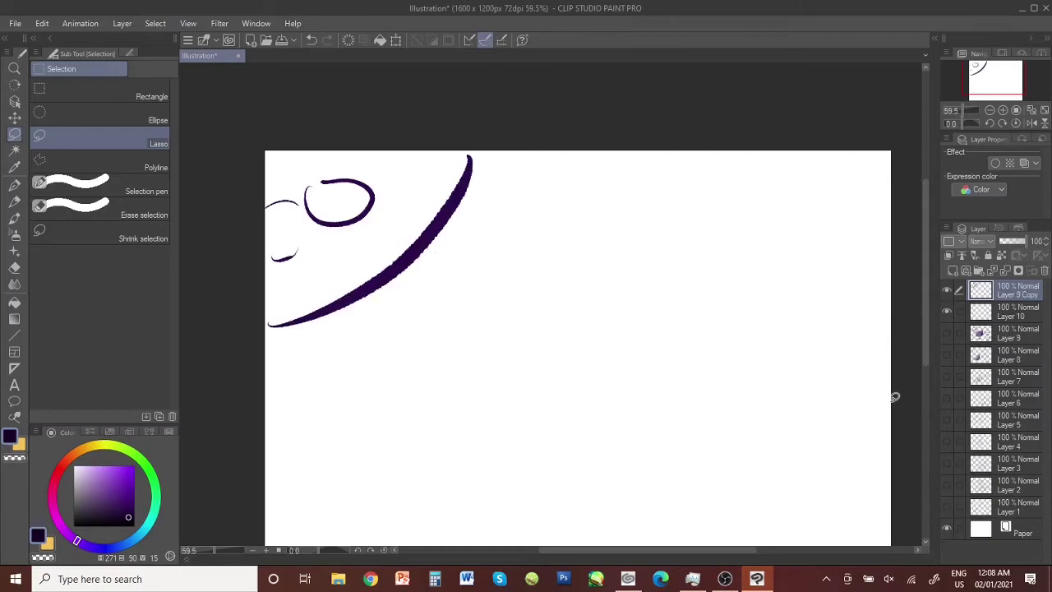
{"action": "left_click", "coordinate": [15, 191]}
{"action": "left_click_drag", "start_coordinate": [307, 337], "coordinate": [322, 383]}
{"action": "left_click_drag", "start_coordinate": [346, 319], "coordinate": [370, 354]}
{"action": "left_click_drag", "start_coordinate": [386, 287], "coordinate": [408, 313]}
{"action": "left_click_drag", "start_coordinate": [441, 248], "coordinate": [473, 277]}
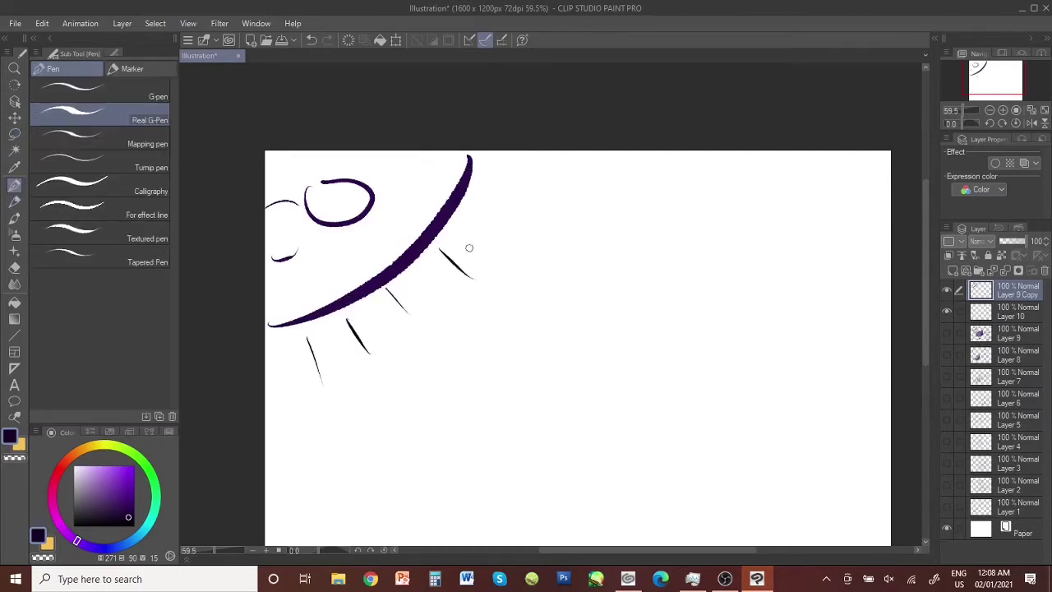
{"action": "left_click_drag", "start_coordinate": [477, 195], "coordinate": [520, 217]}
Write an underlined "yo!" beside the sun and fill in the sun's mouth as a dark oval
{"action": "left_click_drag", "start_coordinate": [550, 181], "coordinate": [556, 223]}
{"action": "left_click_drag", "start_coordinate": [559, 186], "coordinate": [564, 269]}
{"action": "left_click_drag", "start_coordinate": [587, 185], "coordinate": [576, 196]}
{"action": "left_click_drag", "start_coordinate": [598, 160], "coordinate": [597, 197]}
{"action": "left_click_drag", "start_coordinate": [549, 243], "coordinate": [603, 217]}
{"action": "left_click_drag", "start_coordinate": [585, 227], "coordinate": [597, 240]}
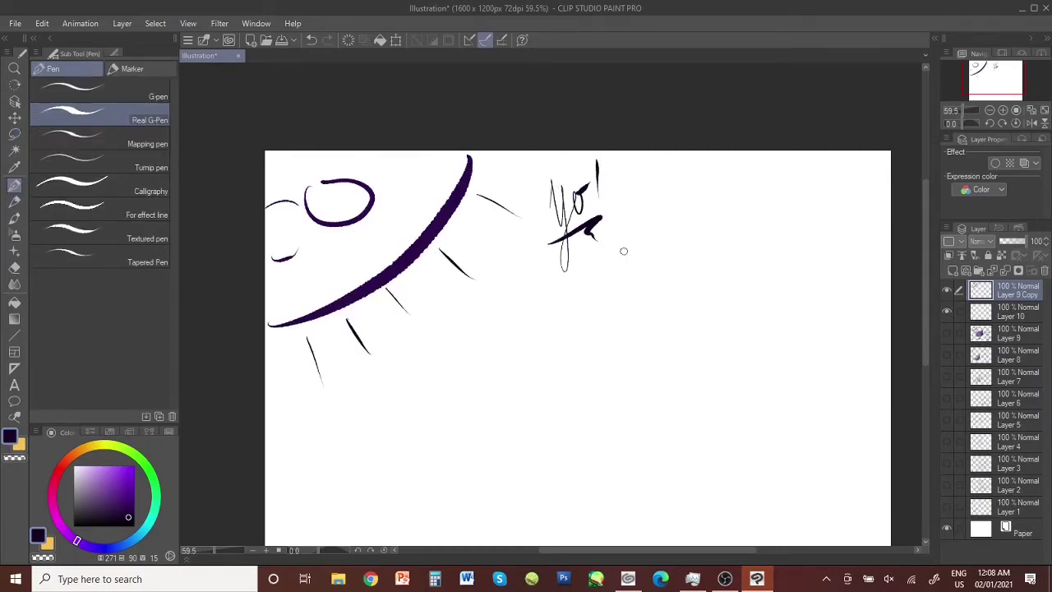
{"action": "left_click_drag", "start_coordinate": [291, 251], "coordinate": [284, 253]}
Write the title "cylinder" and sketch a cylinder's elliptical top and two straight sides below it
{"action": "mouse_move", "coordinate": [627, 288]}
{"action": "left_mouse_down"}
{"action": "mouse_move", "coordinate": [653, 265]}
{"action": "mouse_move", "coordinate": [650, 309]}
{"action": "mouse_move", "coordinate": [699, 240]}
{"action": "mouse_move", "coordinate": [786, 212]}
{"action": "left_mouse_up"}
{"action": "left_click", "coordinate": [693, 230]}
{"action": "mouse_move", "coordinate": [545, 356]}
{"action": "left_mouse_down"}
{"action": "mouse_move", "coordinate": [531, 352]}
{"action": "mouse_move", "coordinate": [537, 451]}
{"action": "left_mouse_up"}
{"action": "left_click_drag", "start_coordinate": [637, 348], "coordinate": [640, 444]}
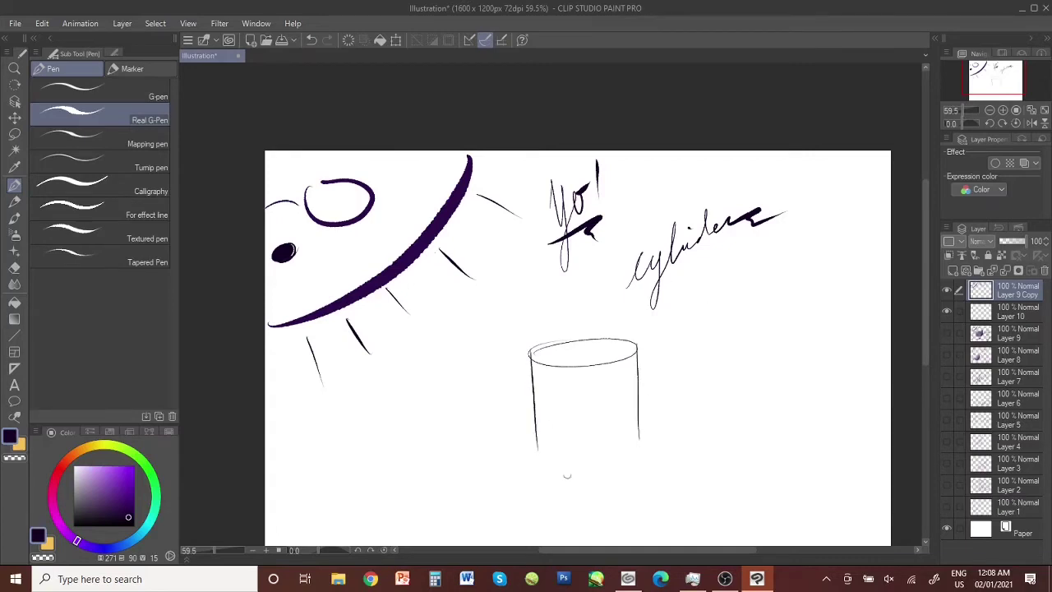
Try several curved strokes for the cylinder's bottom edge, undoing each one
{"action": "left_click_drag", "start_coordinate": [576, 454], "coordinate": [637, 437]}
{"action": "key", "text": "e"}
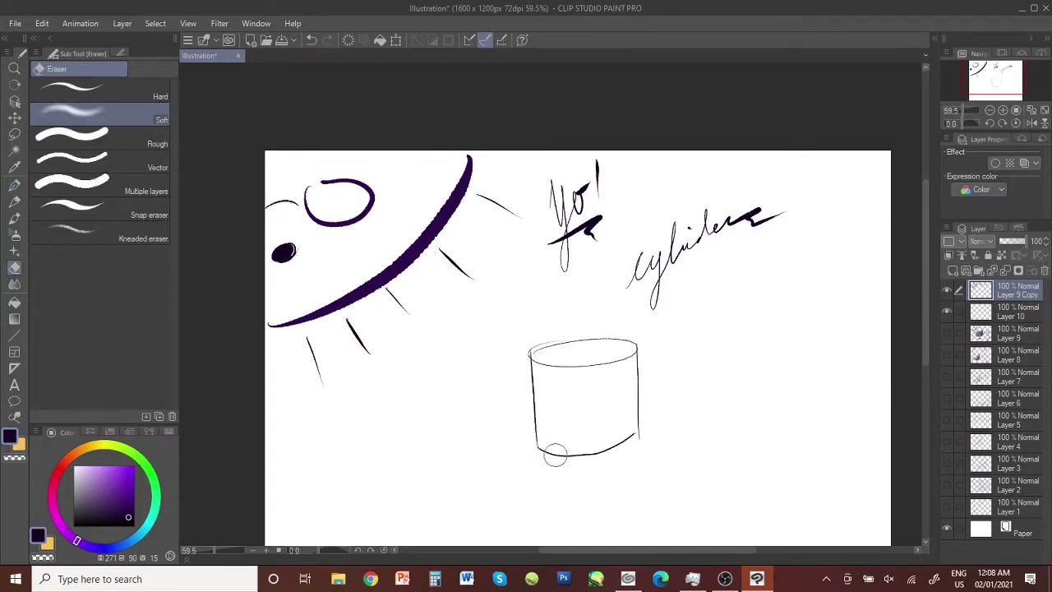
{"action": "mouse_move", "coordinate": [554, 455]}
{"action": "left_mouse_down"}
{"action": "mouse_move", "coordinate": [624, 439]}
{"action": "mouse_move", "coordinate": [550, 444]}
{"action": "mouse_move", "coordinate": [636, 434]}
{"action": "left_mouse_up"}
{"action": "key", "text": "p"}
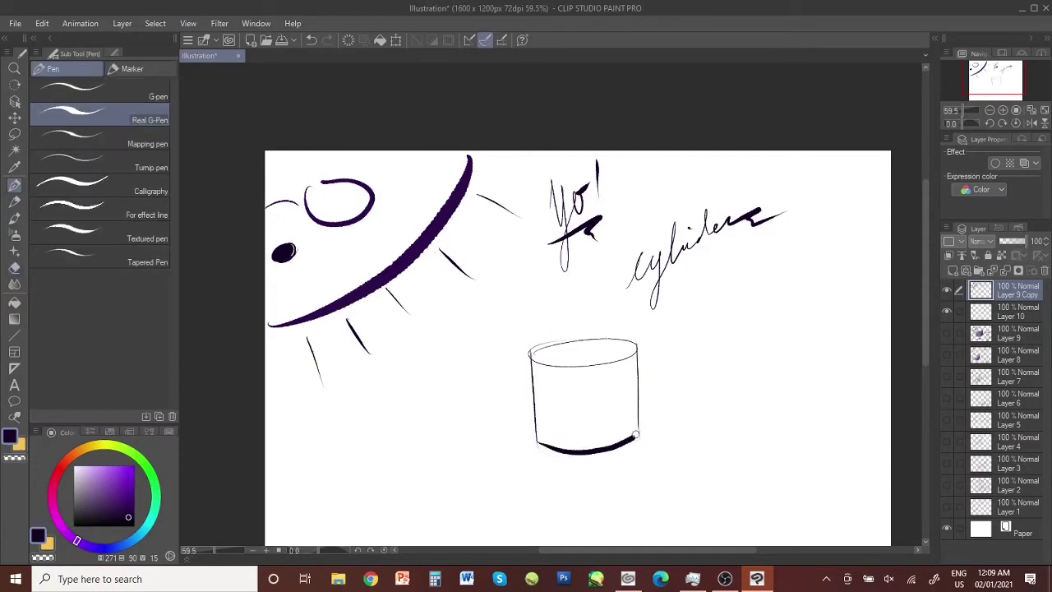
{"action": "key", "text": "ctrl+z"}
{"action": "mouse_move", "coordinate": [533, 440]}
{"action": "left_mouse_down"}
{"action": "mouse_move", "coordinate": [587, 452]}
{"action": "mouse_move", "coordinate": [642, 434]}
{"action": "left_mouse_up"}
{"action": "key", "text": "ctrl+z"}
{"action": "mouse_move", "coordinate": [544, 449]}
{"action": "left_mouse_down"}
{"action": "mouse_move", "coordinate": [599, 453]}
{"action": "mouse_move", "coordinate": [639, 437]}
{"action": "left_mouse_up"}
{"action": "key", "text": "ctrl+z"}
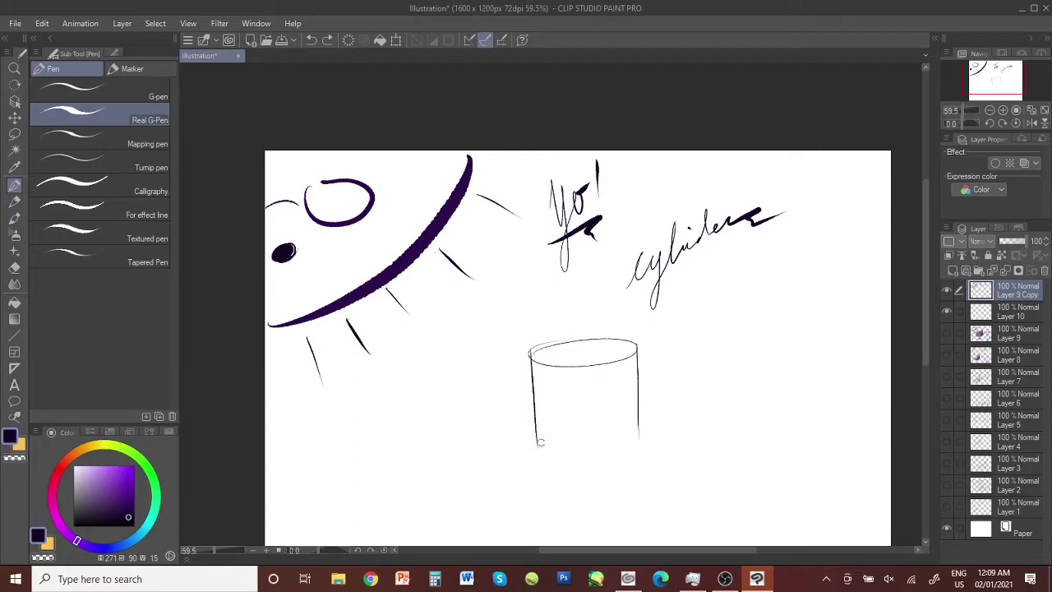
{"action": "key", "text": "ctrl+z"}
Draw a thin curved bottom edge on the cylinder, erase the stray line ends, and select the Vector eraser
{"action": "mouse_move", "coordinate": [536, 439]}
{"action": "left_mouse_down"}
{"action": "mouse_move", "coordinate": [634, 439]}
{"action": "mouse_move", "coordinate": [598, 449]}
{"action": "mouse_move", "coordinate": [576, 425]}
{"action": "mouse_move", "coordinate": [545, 435]}
{"action": "left_mouse_up"}
{"action": "key", "text": "e"}
{"action": "left_click_drag", "start_coordinate": [608, 425], "coordinate": [620, 423]}
{"action": "key", "text": "p"}
{"action": "key", "text": "e"}
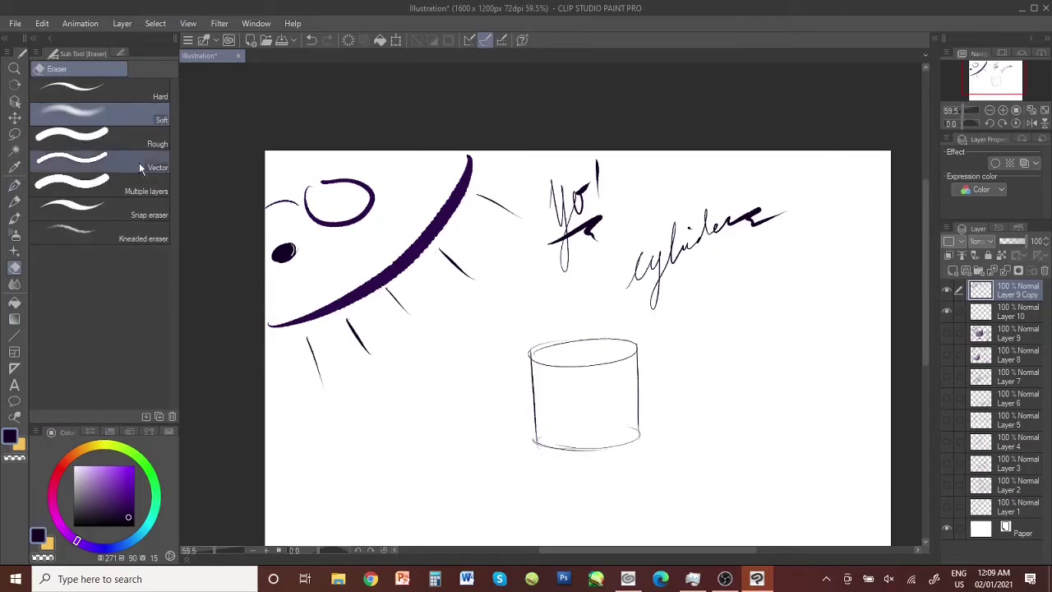
{"action": "left_click", "coordinate": [136, 158]}
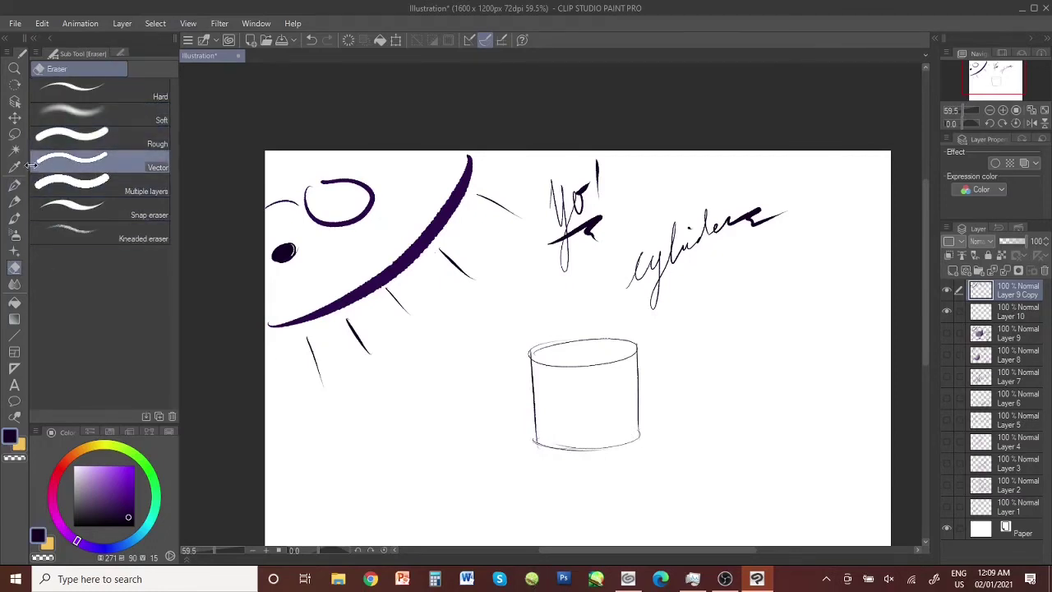
Paint a translucent arrow from the large sun toward the cylinder with the Transparent watercolor brush
{"action": "left_click", "coordinate": [107, 138]}
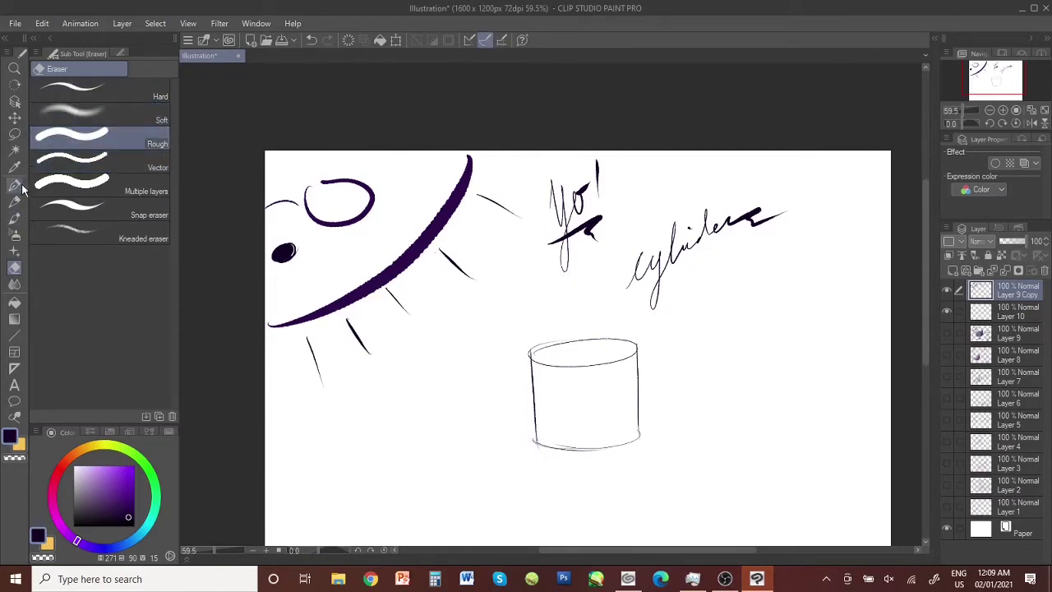
{"action": "left_click", "coordinate": [14, 217]}
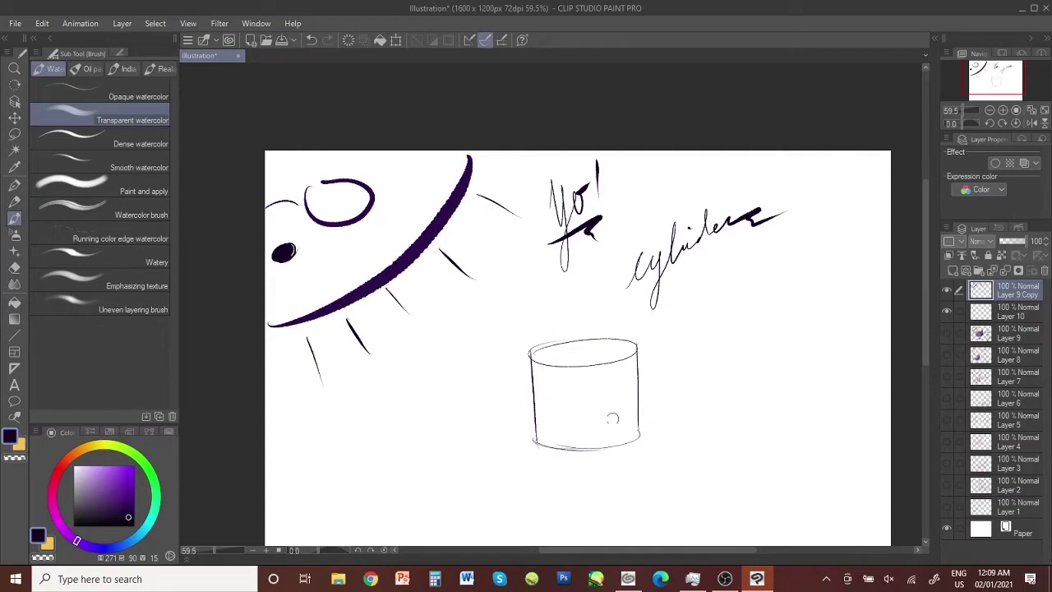
{"action": "mouse_move", "coordinate": [426, 293]}
{"action": "left_mouse_down"}
{"action": "mouse_move", "coordinate": [463, 345]}
{"action": "mouse_move", "coordinate": [476, 306]}
{"action": "left_mouse_up"}
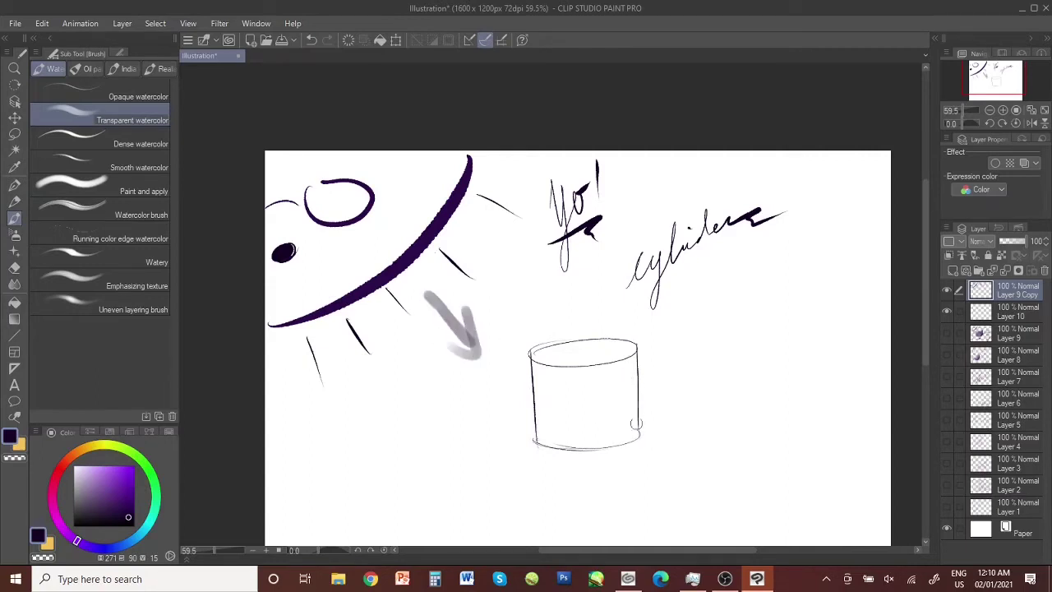
Shade the cylinder's side from dark purple on the right to pale on the left, softening the lit part with the Soft eraser
{"action": "mouse_move", "coordinate": [629, 358]}
{"action": "left_mouse_down"}
{"action": "mouse_move", "coordinate": [628, 442]}
{"action": "mouse_move", "coordinate": [616, 418]}
{"action": "left_mouse_up"}
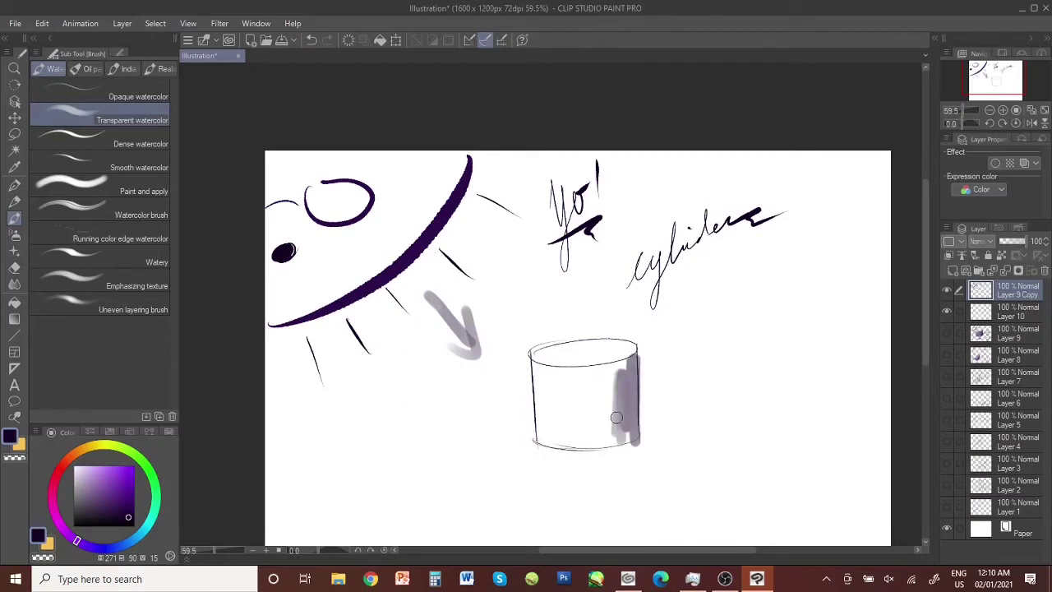
{"action": "key", "text": "ctrl+z"}
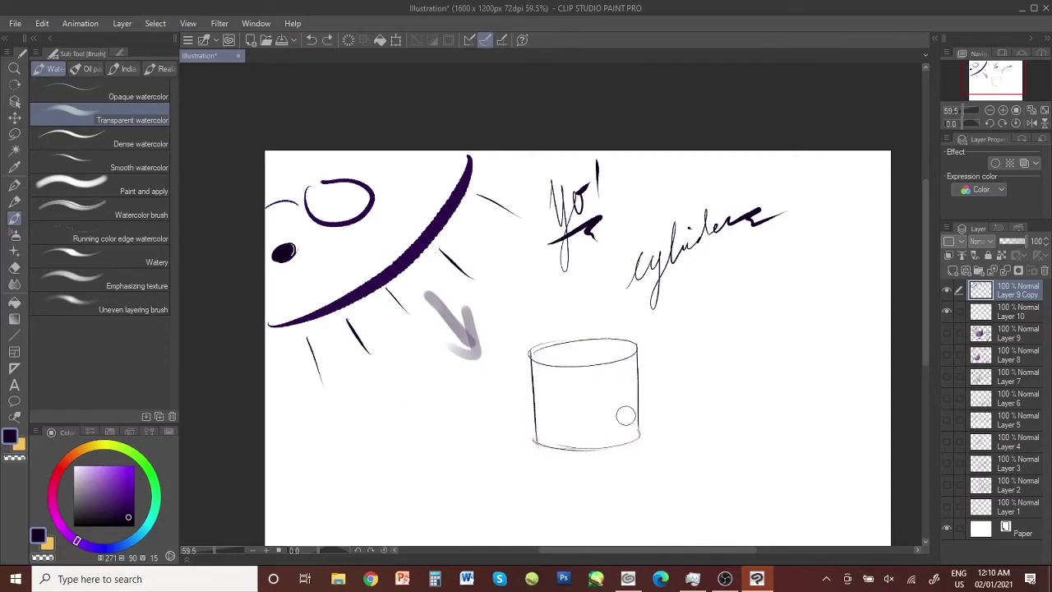
{"action": "mouse_move", "coordinate": [629, 360]}
{"action": "left_mouse_down"}
{"action": "mouse_move", "coordinate": [628, 434]}
{"action": "mouse_move", "coordinate": [619, 379]}
{"action": "mouse_move", "coordinate": [607, 411]}
{"action": "mouse_move", "coordinate": [559, 379]}
{"action": "mouse_move", "coordinate": [568, 423]}
{"action": "mouse_move", "coordinate": [623, 388]}
{"action": "mouse_move", "coordinate": [630, 357]}
{"action": "mouse_move", "coordinate": [634, 420]}
{"action": "mouse_move", "coordinate": [634, 349]}
{"action": "mouse_move", "coordinate": [633, 412]}
{"action": "mouse_move", "coordinate": [627, 379]}
{"action": "left_mouse_up"}
{"action": "left_click_drag", "start_coordinate": [631, 438], "coordinate": [588, 447]}
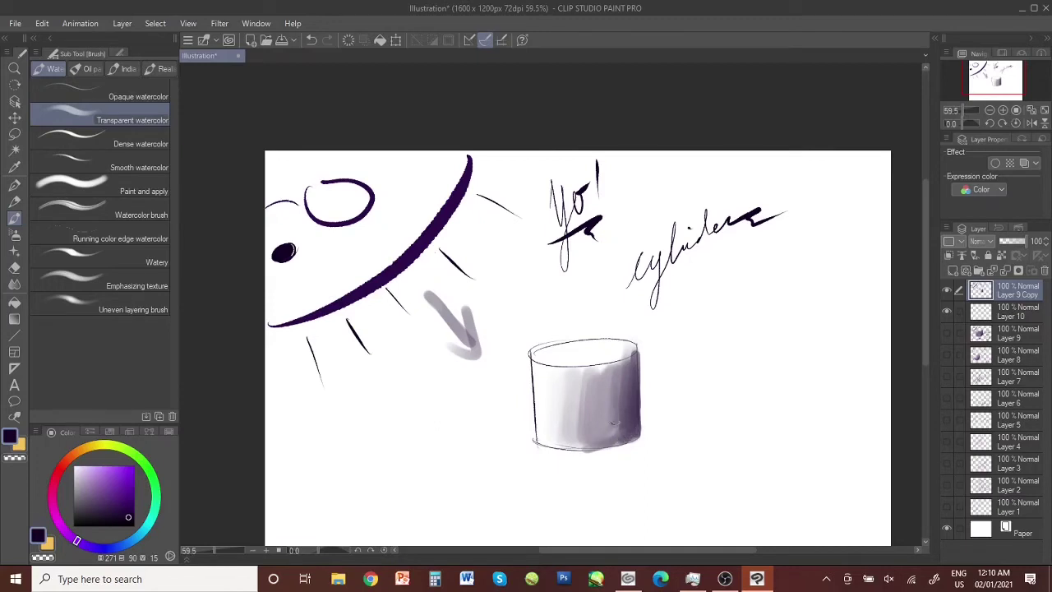
{"action": "mouse_move", "coordinate": [605, 440]}
{"action": "left_mouse_down"}
{"action": "mouse_move", "coordinate": [603, 409]}
{"action": "mouse_move", "coordinate": [631, 442]}
{"action": "left_mouse_up"}
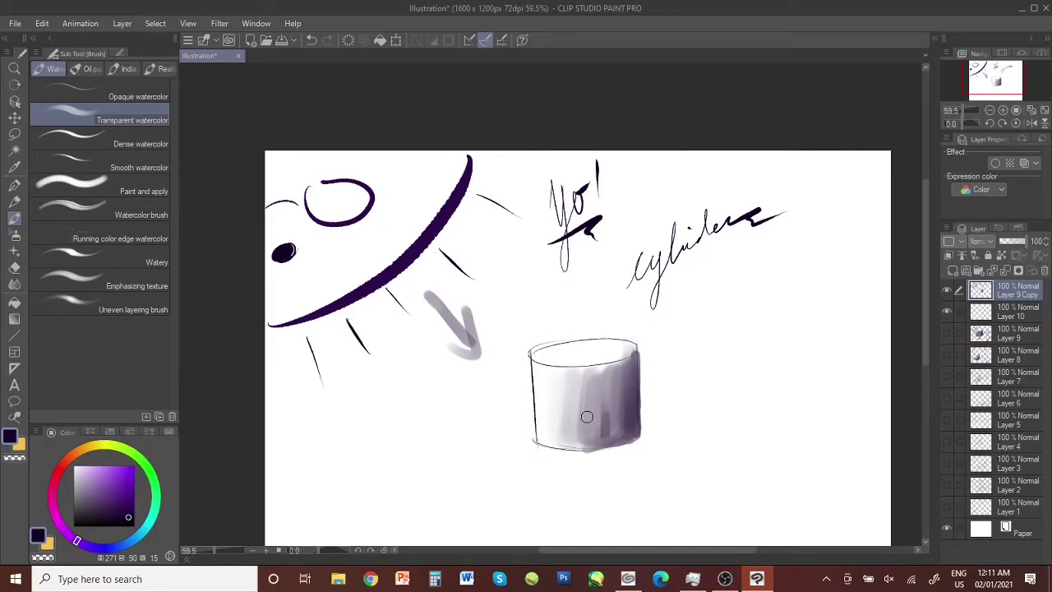
{"action": "mouse_move", "coordinate": [559, 377]}
{"action": "left_mouse_down"}
{"action": "mouse_move", "coordinate": [563, 426]}
{"action": "mouse_move", "coordinate": [581, 425]}
{"action": "mouse_move", "coordinate": [595, 391]}
{"action": "mouse_move", "coordinate": [608, 402]}
{"action": "mouse_move", "coordinate": [622, 388]}
{"action": "mouse_move", "coordinate": [628, 359]}
{"action": "mouse_move", "coordinate": [629, 409]}
{"action": "mouse_move", "coordinate": [617, 436]}
{"action": "mouse_move", "coordinate": [618, 368]}
{"action": "mouse_move", "coordinate": [593, 437]}
{"action": "mouse_move", "coordinate": [618, 368]}
{"action": "left_mouse_up"}
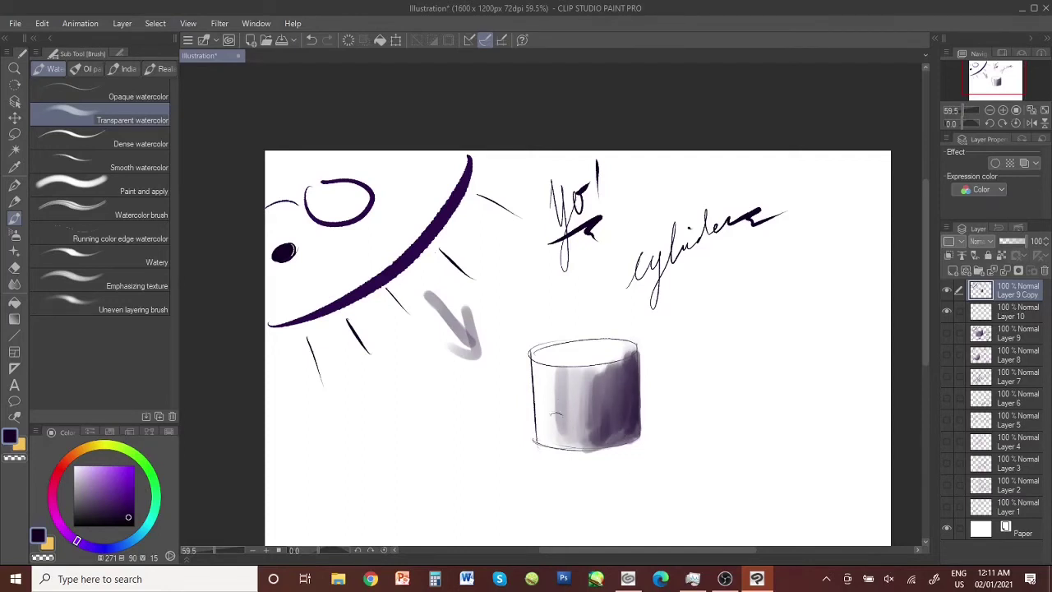
{"action": "mouse_move", "coordinate": [554, 413]}
{"action": "left_mouse_down"}
{"action": "mouse_move", "coordinate": [541, 365]}
{"action": "mouse_move", "coordinate": [544, 434]}
{"action": "mouse_move", "coordinate": [548, 406]}
{"action": "mouse_move", "coordinate": [559, 428]}
{"action": "mouse_move", "coordinate": [563, 385]}
{"action": "mouse_move", "coordinate": [582, 393]}
{"action": "mouse_move", "coordinate": [571, 439]}
{"action": "mouse_move", "coordinate": [622, 428]}
{"action": "mouse_move", "coordinate": [566, 423]}
{"action": "mouse_move", "coordinate": [588, 348]}
{"action": "mouse_move", "coordinate": [561, 417]}
{"action": "mouse_move", "coordinate": [541, 370]}
{"action": "mouse_move", "coordinate": [542, 408]}
{"action": "mouse_move", "coordinate": [556, 412]}
{"action": "mouse_move", "coordinate": [562, 379]}
{"action": "mouse_move", "coordinate": [573, 380]}
{"action": "mouse_move", "coordinate": [542, 435]}
{"action": "mouse_move", "coordinate": [556, 382]}
{"action": "mouse_move", "coordinate": [579, 386]}
{"action": "mouse_move", "coordinate": [585, 444]}
{"action": "left_mouse_up"}
{"action": "key", "text": "e"}
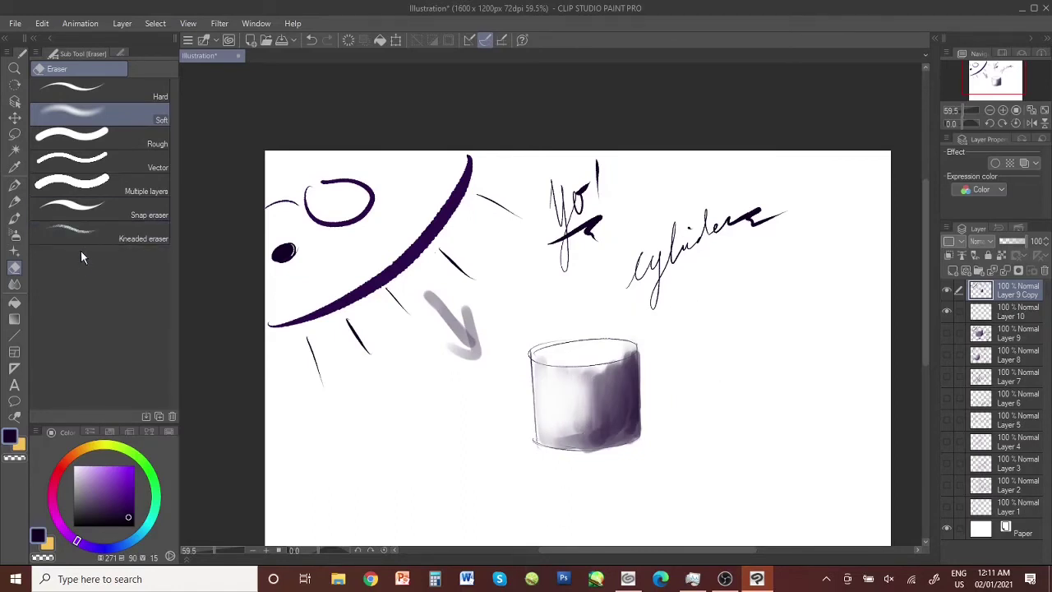
Write the note "too harsh" to the right of the cylinder with the Real G-Pen
{"action": "key", "text": "p"}
{"action": "left_click_drag", "start_coordinate": [676, 401], "coordinate": [683, 335]}
{"action": "left_click_drag", "start_coordinate": [690, 375], "coordinate": [694, 393]}
{"action": "mouse_move", "coordinate": [671, 375]}
{"action": "left_mouse_down"}
{"action": "mouse_move", "coordinate": [692, 388]}
{"action": "mouse_move", "coordinate": [693, 362]}
{"action": "left_mouse_up"}
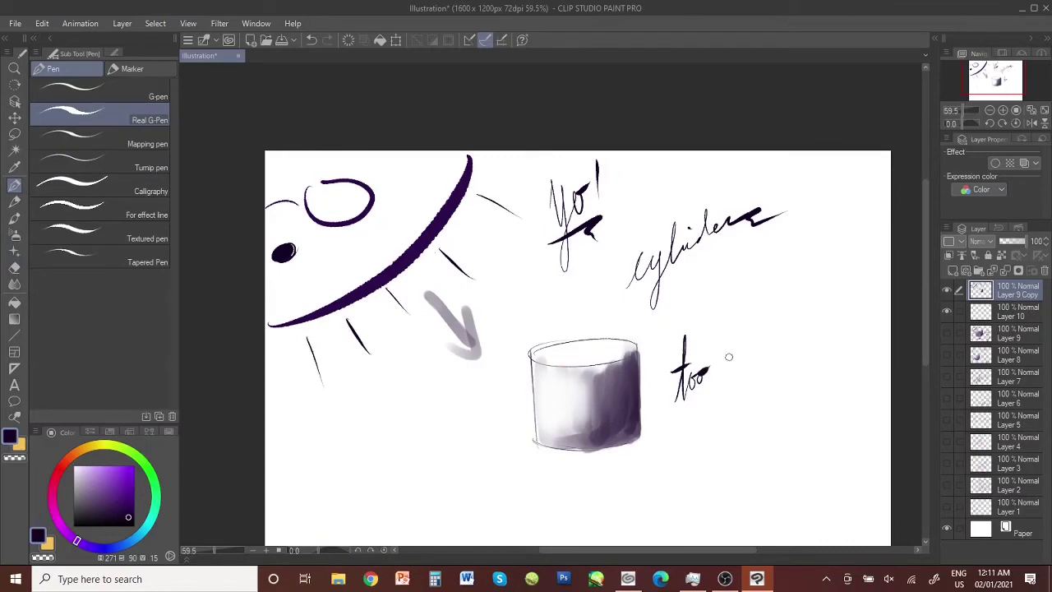
{"action": "mouse_move", "coordinate": [729, 327]}
{"action": "left_mouse_down"}
{"action": "mouse_move", "coordinate": [727, 402]}
{"action": "mouse_move", "coordinate": [807, 339]}
{"action": "left_mouse_up"}
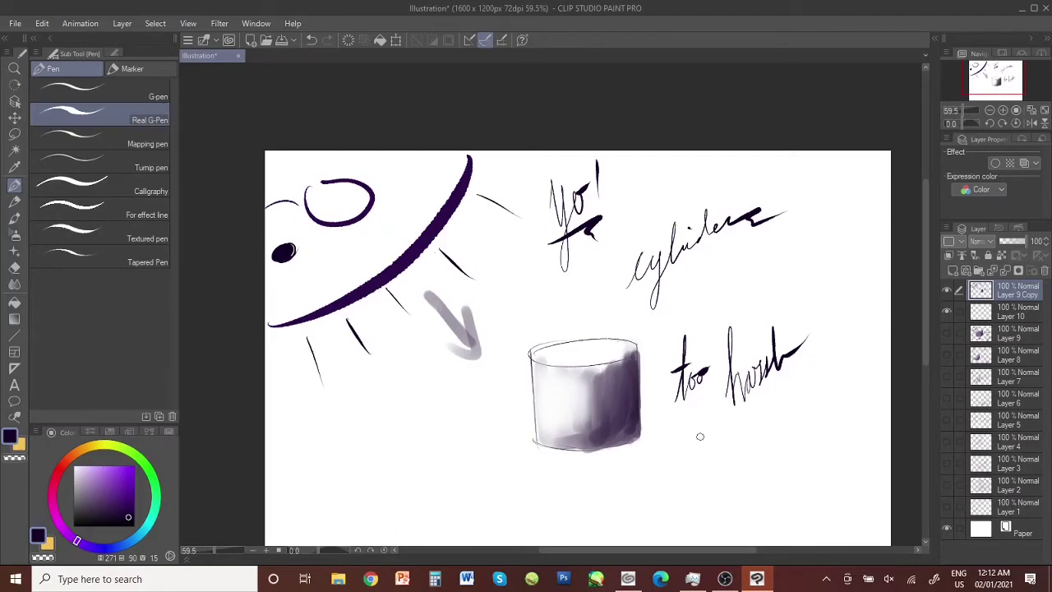
Draw a small round sun with short rays and a squinting face close to the cylinder's left side
{"action": "left_click_drag", "start_coordinate": [475, 344], "coordinate": [516, 360]}
{"action": "left_click_drag", "start_coordinate": [492, 401], "coordinate": [515, 394]}
{"action": "left_click_drag", "start_coordinate": [485, 426], "coordinate": [496, 445]}
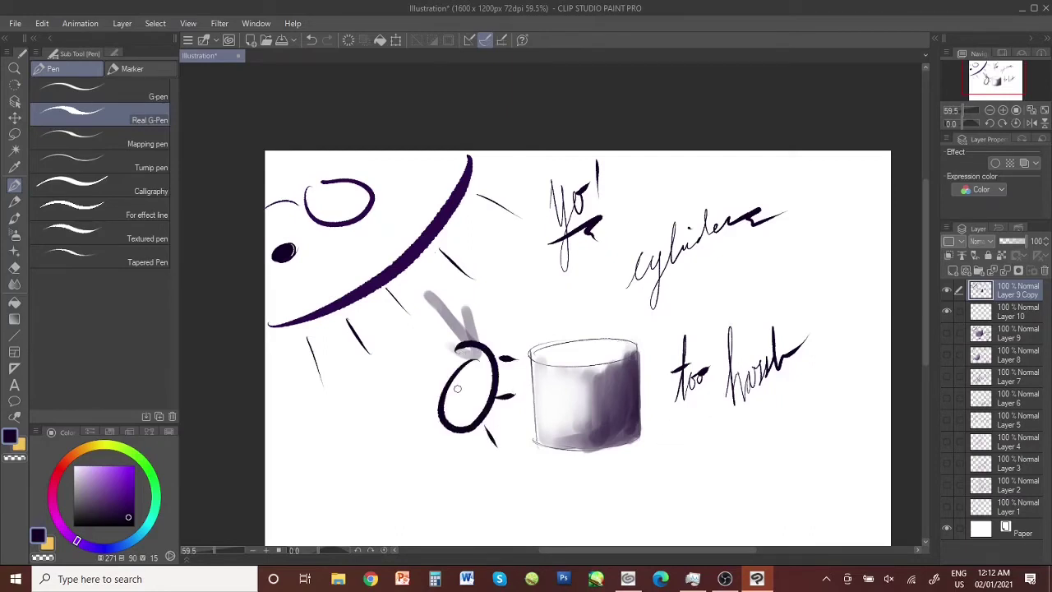
{"action": "mouse_move", "coordinate": [450, 383]}
{"action": "left_mouse_down"}
{"action": "mouse_move", "coordinate": [452, 399]}
{"action": "mouse_move", "coordinate": [472, 385]}
{"action": "left_mouse_up"}
{"action": "left_click_drag", "start_coordinate": [451, 429], "coordinate": [444, 437]}
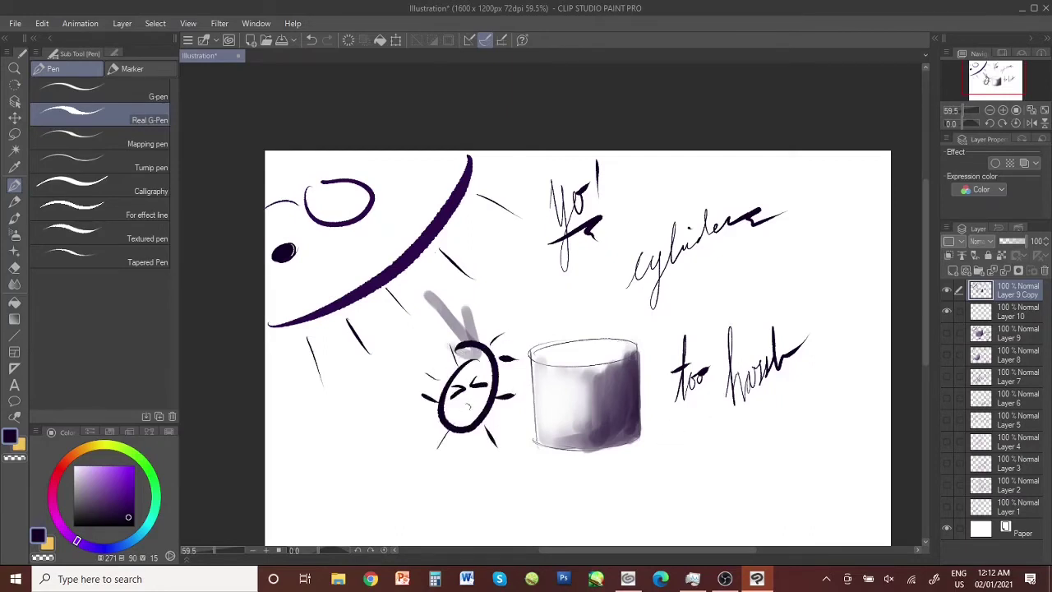
{"action": "left_click_drag", "start_coordinate": [498, 404], "coordinate": [519, 411]}
Write "but for close light this works" below the cylinder and underline "close" with a thick stroke
{"action": "left_click_drag", "start_coordinate": [567, 479], "coordinate": [589, 493]}
{"action": "mouse_move", "coordinate": [583, 486]}
{"action": "left_mouse_down"}
{"action": "mouse_move", "coordinate": [602, 457]}
{"action": "mouse_move", "coordinate": [592, 544]}
{"action": "mouse_move", "coordinate": [600, 498]}
{"action": "mouse_move", "coordinate": [637, 495]}
{"action": "mouse_move", "coordinate": [649, 459]}
{"action": "left_mouse_up"}
{"action": "mouse_move", "coordinate": [648, 483]}
{"action": "left_mouse_down"}
{"action": "mouse_move", "coordinate": [682, 500]}
{"action": "mouse_move", "coordinate": [692, 539]}
{"action": "left_mouse_up"}
{"action": "mouse_move", "coordinate": [690, 493]}
{"action": "left_mouse_down"}
{"action": "mouse_move", "coordinate": [699, 468]}
{"action": "mouse_move", "coordinate": [719, 450]}
{"action": "mouse_move", "coordinate": [745, 457]}
{"action": "left_mouse_up"}
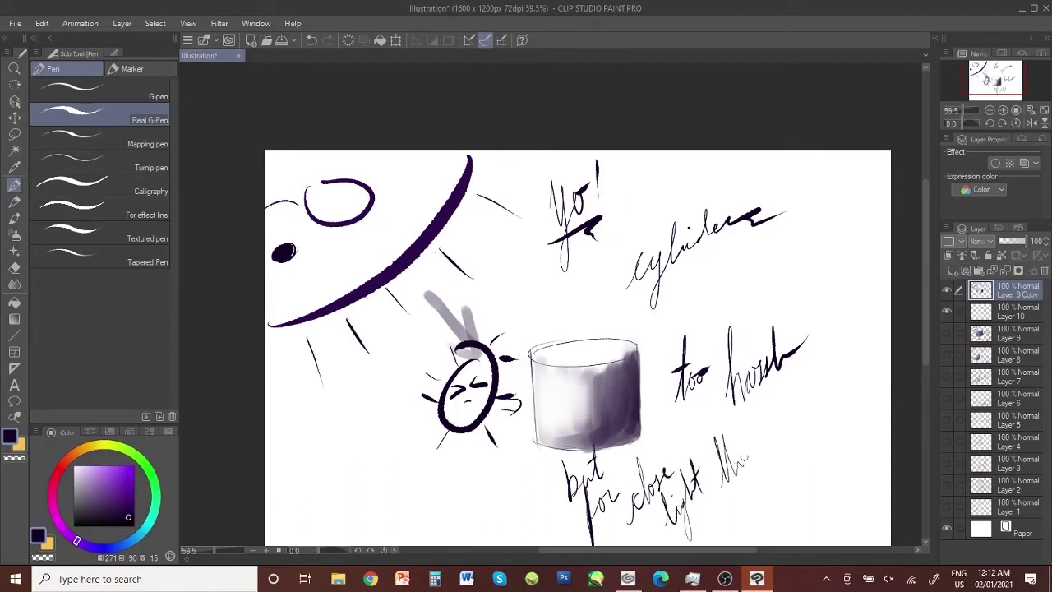
{"action": "mouse_move", "coordinate": [712, 531]}
{"action": "left_mouse_down"}
{"action": "mouse_move", "coordinate": [758, 472]}
{"action": "mouse_move", "coordinate": [777, 468]}
{"action": "left_mouse_up"}
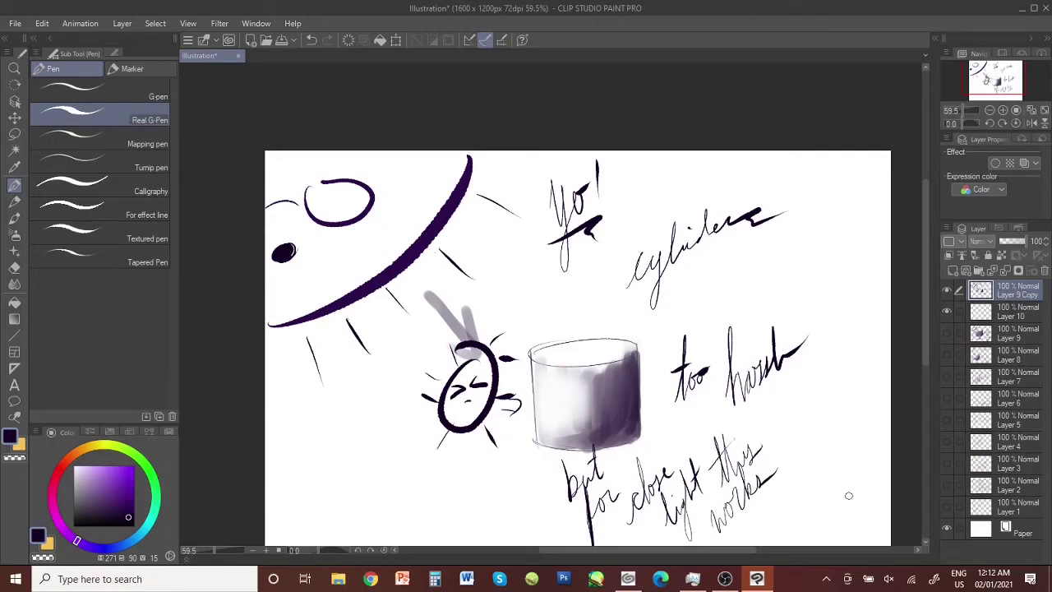
{"action": "left_click_drag", "start_coordinate": [633, 523], "coordinate": [681, 481]}
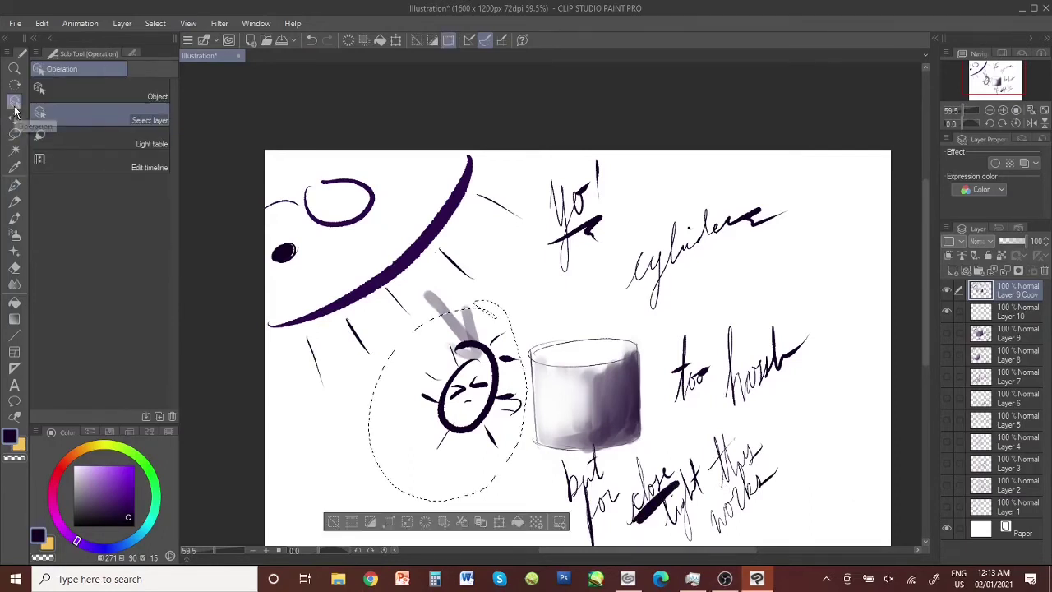
Move the selected small sun off the canvas and clear the selection
{"action": "left_click", "coordinate": [14, 118]}
{"action": "mouse_move", "coordinate": [486, 408]}
{"action": "left_mouse_down"}
{"action": "mouse_move", "coordinate": [372, 378]}
{"action": "mouse_move", "coordinate": [306, 302]}
{"action": "mouse_move", "coordinate": [197, 298]}
{"action": "mouse_move", "coordinate": [175, 320]}
{"action": "left_mouse_up"}
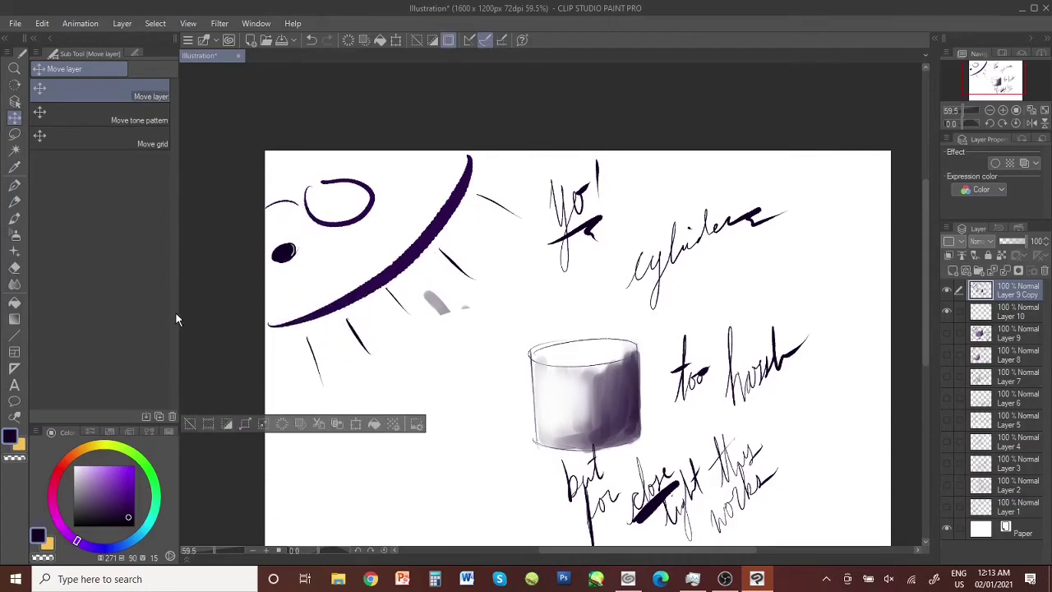
{"action": "key", "text": "ctrl+d"}
Soften the cylinder's shadow with transparent watercolor strokes and rework its midtones in a lighter purple
{"action": "left_click", "coordinate": [14, 218]}
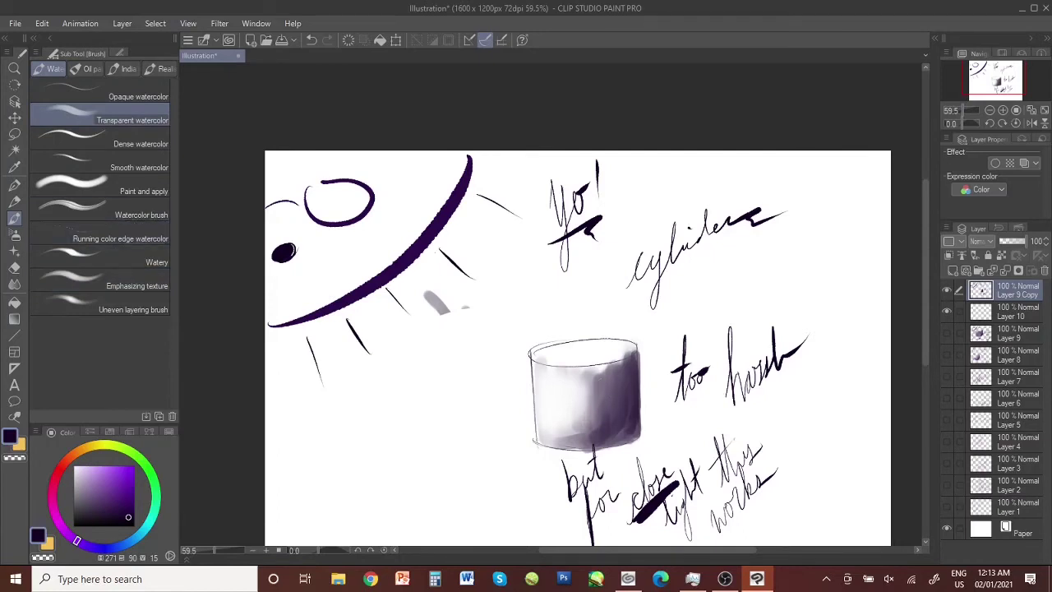
{"action": "mouse_move", "coordinate": [590, 391]}
{"action": "left_mouse_down"}
{"action": "mouse_move", "coordinate": [610, 372]}
{"action": "mouse_move", "coordinate": [588, 422]}
{"action": "mouse_move", "coordinate": [616, 372]}
{"action": "mouse_move", "coordinate": [583, 428]}
{"action": "left_mouse_up"}
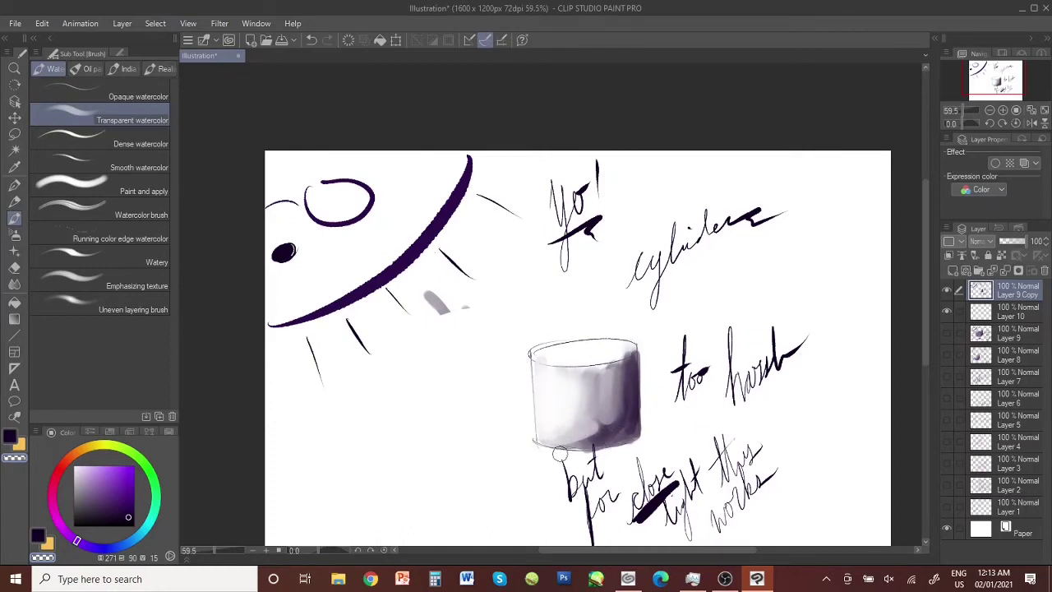
{"action": "left_click", "coordinate": [121, 503]}
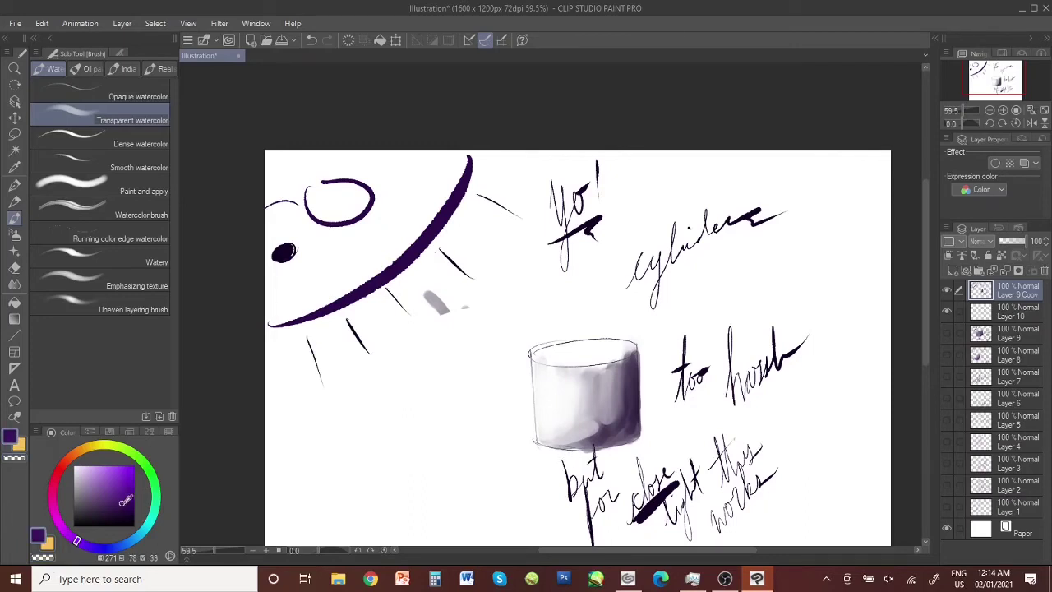
{"action": "mouse_move", "coordinate": [593, 430]}
{"action": "left_mouse_down"}
{"action": "mouse_move", "coordinate": [621, 383]}
{"action": "mouse_move", "coordinate": [617, 409]}
{"action": "mouse_move", "coordinate": [611, 386]}
{"action": "mouse_move", "coordinate": [624, 414]}
{"action": "mouse_move", "coordinate": [611, 374]}
{"action": "mouse_move", "coordinate": [603, 428]}
{"action": "left_mouse_up"}
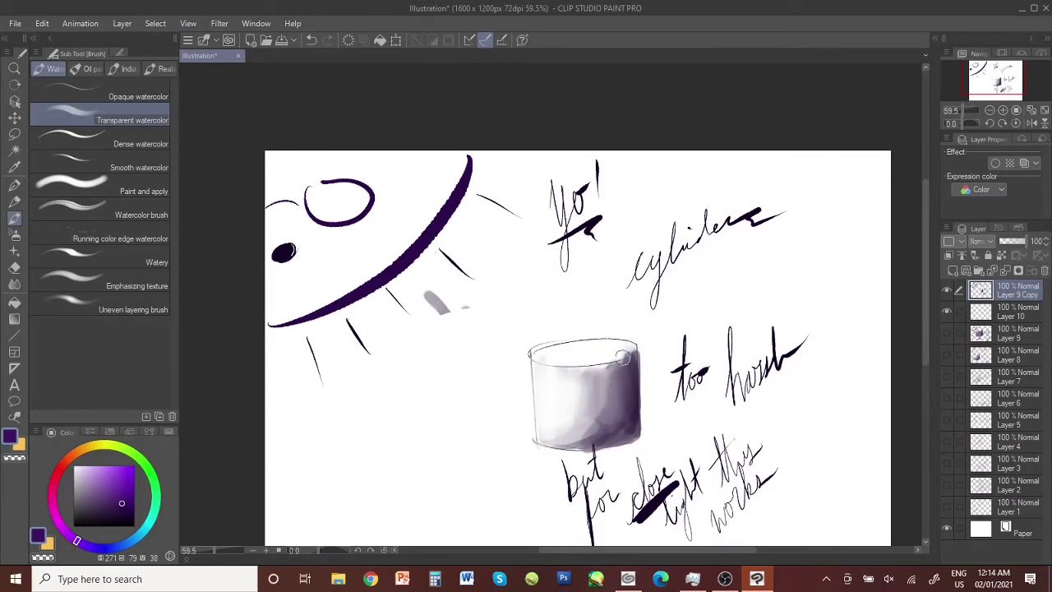
{"action": "mouse_move", "coordinate": [623, 359]}
{"action": "left_mouse_down"}
{"action": "mouse_move", "coordinate": [594, 365]}
{"action": "mouse_move", "coordinate": [604, 367]}
{"action": "mouse_move", "coordinate": [590, 430]}
{"action": "mouse_move", "coordinate": [578, 390]}
{"action": "mouse_move", "coordinate": [602, 378]}
{"action": "mouse_move", "coordinate": [562, 371]}
{"action": "mouse_move", "coordinate": [614, 367]}
{"action": "mouse_move", "coordinate": [580, 380]}
{"action": "left_mouse_up"}
{"action": "left_click", "coordinate": [51, 558]}
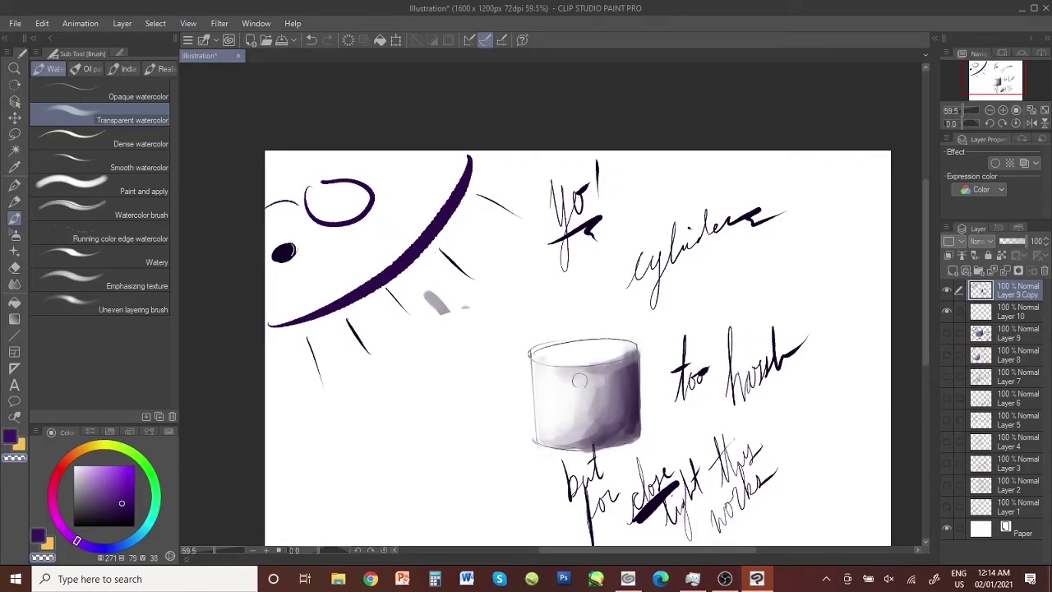
Build up the purple watercolor shading over the right half of the cylinder's side, up to its top rim
{"action": "key", "text": "c"}
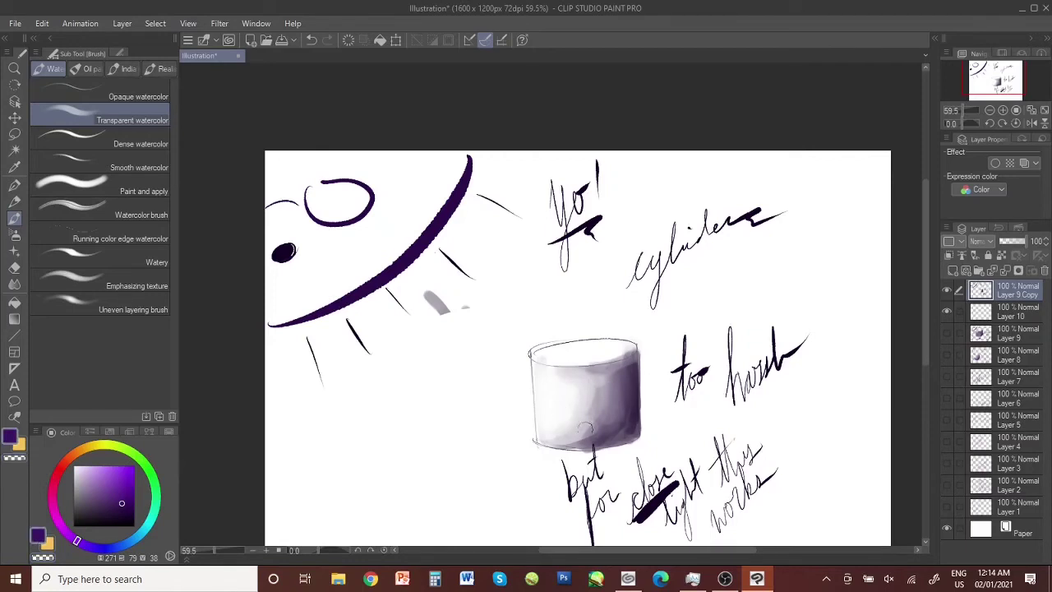
{"action": "mouse_move", "coordinate": [593, 417]}
{"action": "left_mouse_down"}
{"action": "mouse_move", "coordinate": [598, 392]}
{"action": "mouse_move", "coordinate": [595, 412]}
{"action": "mouse_move", "coordinate": [586, 387]}
{"action": "mouse_move", "coordinate": [604, 417]}
{"action": "left_mouse_up"}
{"action": "mouse_move", "coordinate": [626, 381]}
{"action": "left_mouse_down"}
{"action": "mouse_move", "coordinate": [621, 412]}
{"action": "mouse_move", "coordinate": [610, 418]}
{"action": "mouse_move", "coordinate": [610, 390]}
{"action": "mouse_move", "coordinate": [613, 420]}
{"action": "mouse_move", "coordinate": [586, 443]}
{"action": "left_mouse_up"}
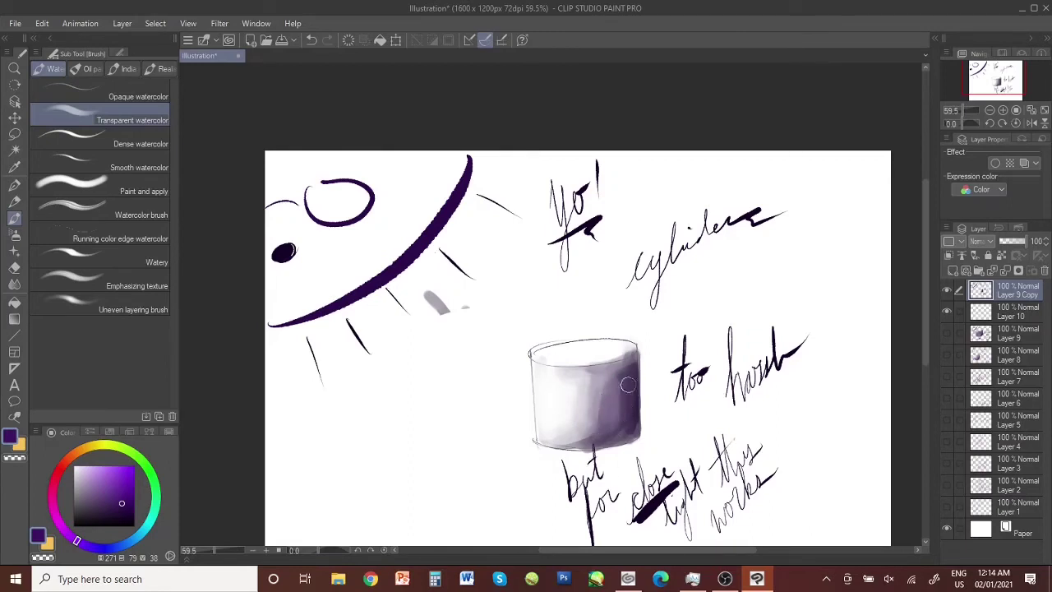
{"action": "mouse_move", "coordinate": [627, 387]}
{"action": "left_mouse_down"}
{"action": "mouse_move", "coordinate": [601, 368]}
{"action": "mouse_move", "coordinate": [630, 355]}
{"action": "mouse_move", "coordinate": [584, 372]}
{"action": "mouse_move", "coordinate": [622, 383]}
{"action": "left_mouse_up"}
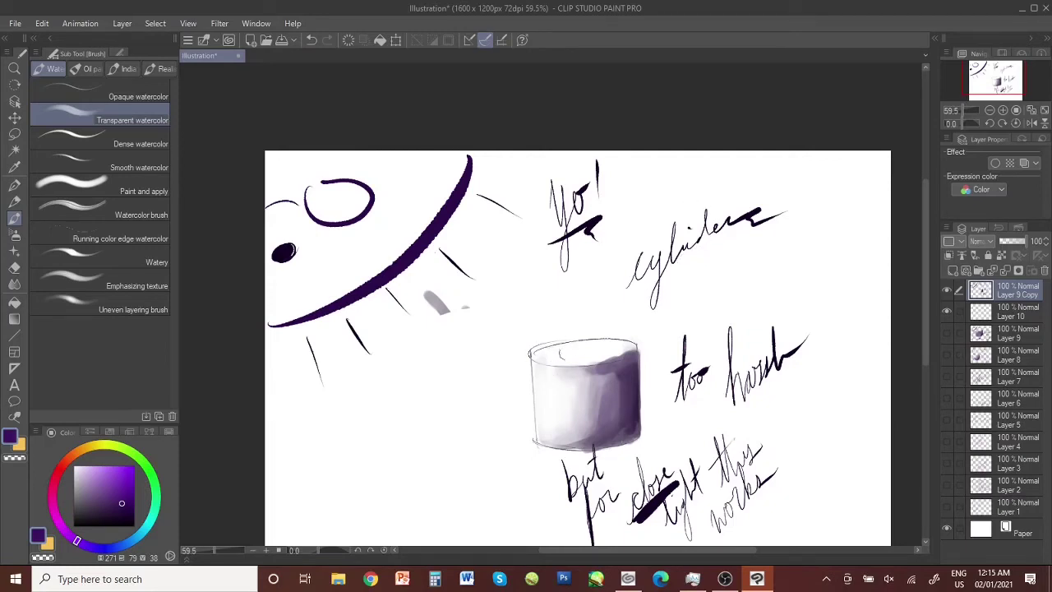
Tint the cylinder's top ellipse light purple and lighten its left part with the Soft eraser
{"action": "mouse_move", "coordinate": [560, 355]}
{"action": "left_mouse_down"}
{"action": "mouse_move", "coordinate": [596, 339]}
{"action": "mouse_move", "coordinate": [587, 350]}
{"action": "mouse_move", "coordinate": [624, 347]}
{"action": "mouse_move", "coordinate": [602, 356]}
{"action": "mouse_move", "coordinate": [567, 356]}
{"action": "mouse_move", "coordinate": [583, 343]}
{"action": "mouse_move", "coordinate": [551, 350]}
{"action": "mouse_move", "coordinate": [625, 345]}
{"action": "left_mouse_up"}
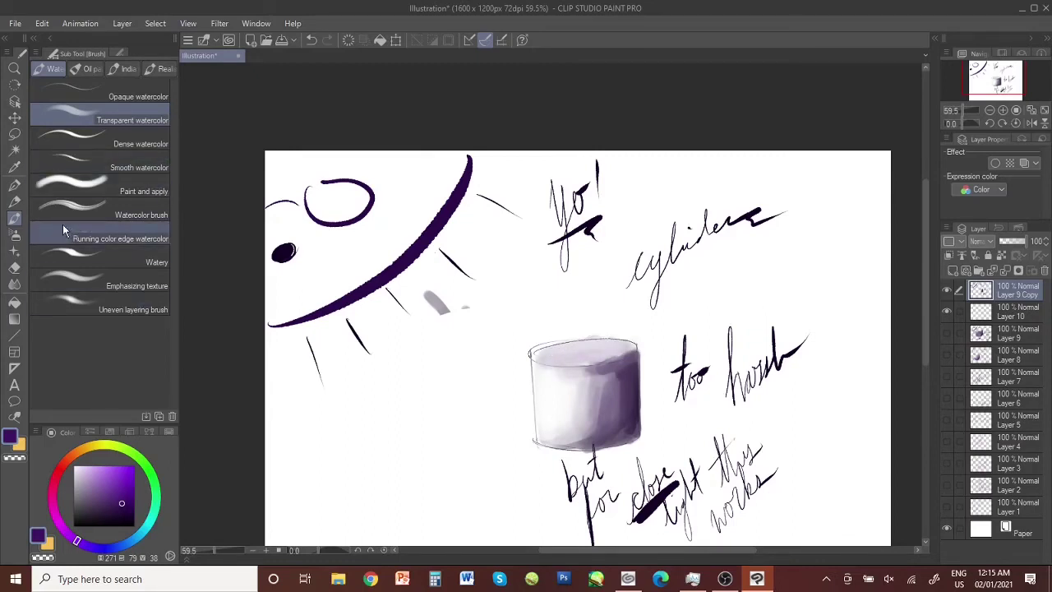
{"action": "left_click", "coordinate": [14, 268]}
{"action": "left_click_drag", "start_coordinate": [556, 352], "coordinate": [584, 350]}
{"action": "key", "text": "b"}
{"action": "key", "text": "e"}
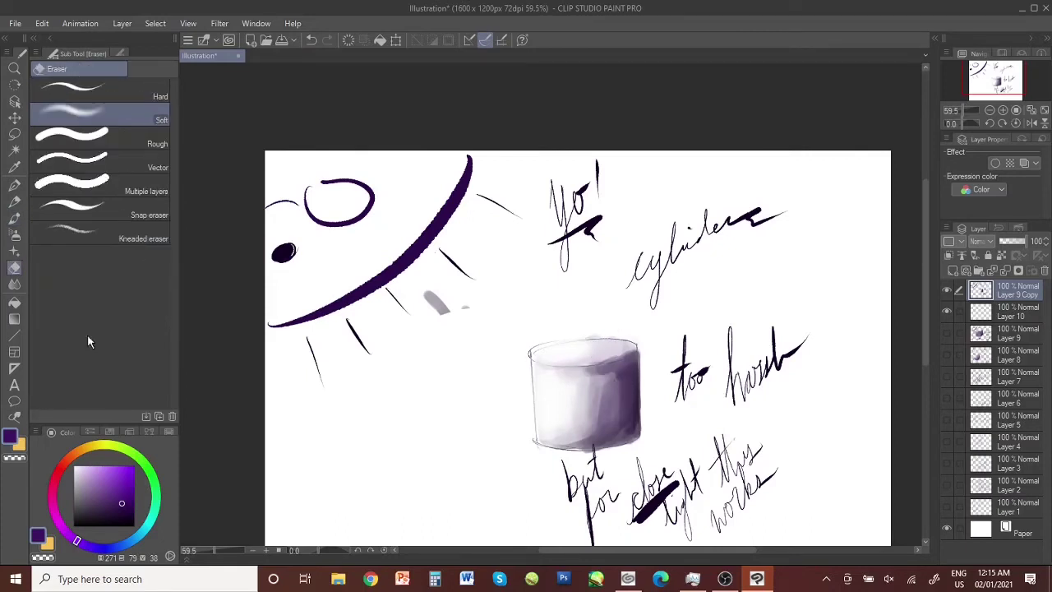
Smooth the shading on the cylinder's side with the Blend tool and erase the "too harsh" note
{"action": "left_click", "coordinate": [14, 283]}
{"action": "left_click", "coordinate": [115, 92]}
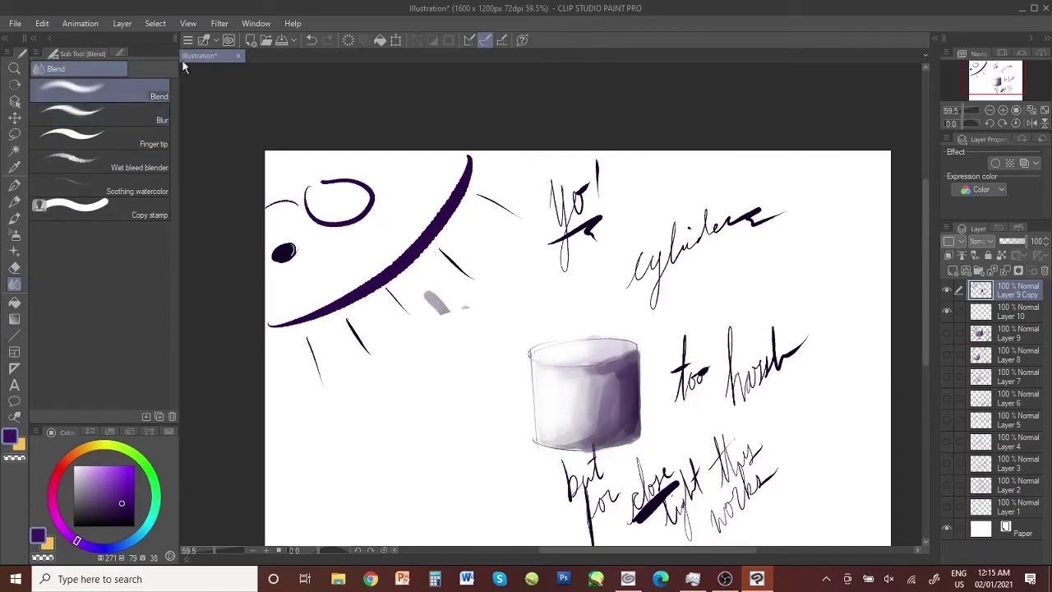
{"action": "mouse_move", "coordinate": [618, 375]}
{"action": "left_mouse_down"}
{"action": "mouse_move", "coordinate": [620, 438]}
{"action": "mouse_move", "coordinate": [596, 384]}
{"action": "mouse_move", "coordinate": [569, 425]}
{"action": "mouse_move", "coordinate": [595, 387]}
{"action": "mouse_move", "coordinate": [580, 382]}
{"action": "mouse_move", "coordinate": [577, 400]}
{"action": "mouse_move", "coordinate": [602, 393]}
{"action": "mouse_move", "coordinate": [588, 444]}
{"action": "left_mouse_up"}
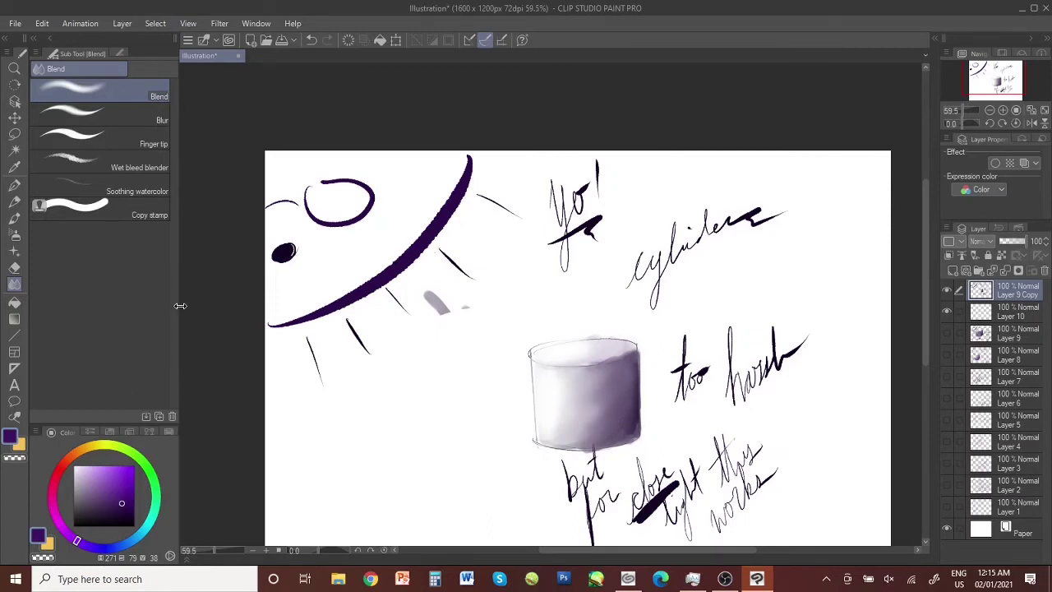
{"action": "key", "text": "e"}
{"action": "mouse_move", "coordinate": [702, 348]}
{"action": "left_mouse_down"}
{"action": "mouse_move", "coordinate": [720, 310]}
{"action": "mouse_move", "coordinate": [740, 388]}
{"action": "mouse_move", "coordinate": [789, 345]}
{"action": "left_mouse_up"}
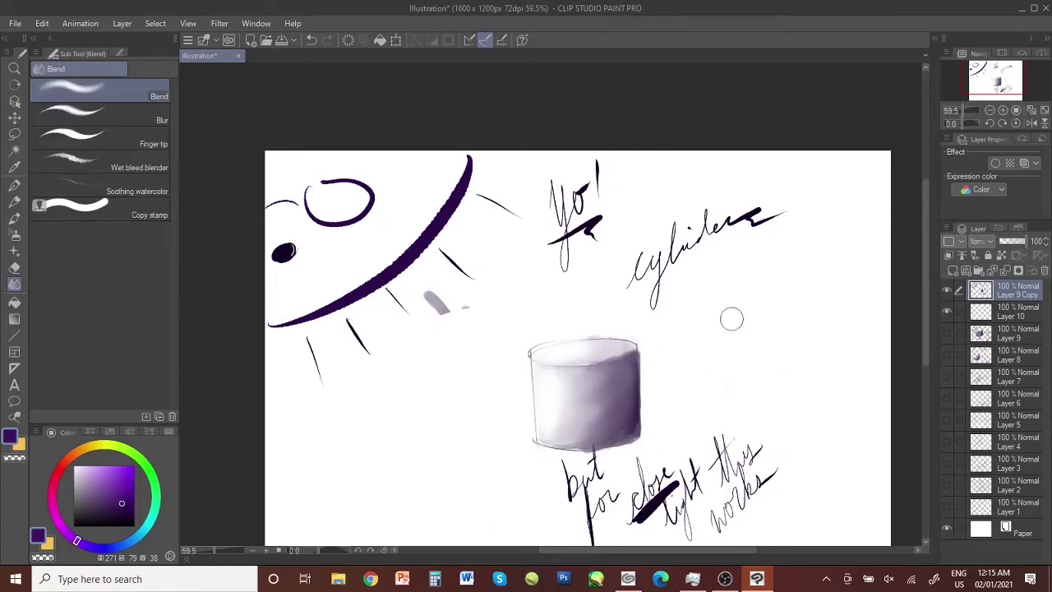
{"action": "left_click", "coordinate": [632, 423], "text": "alt"}
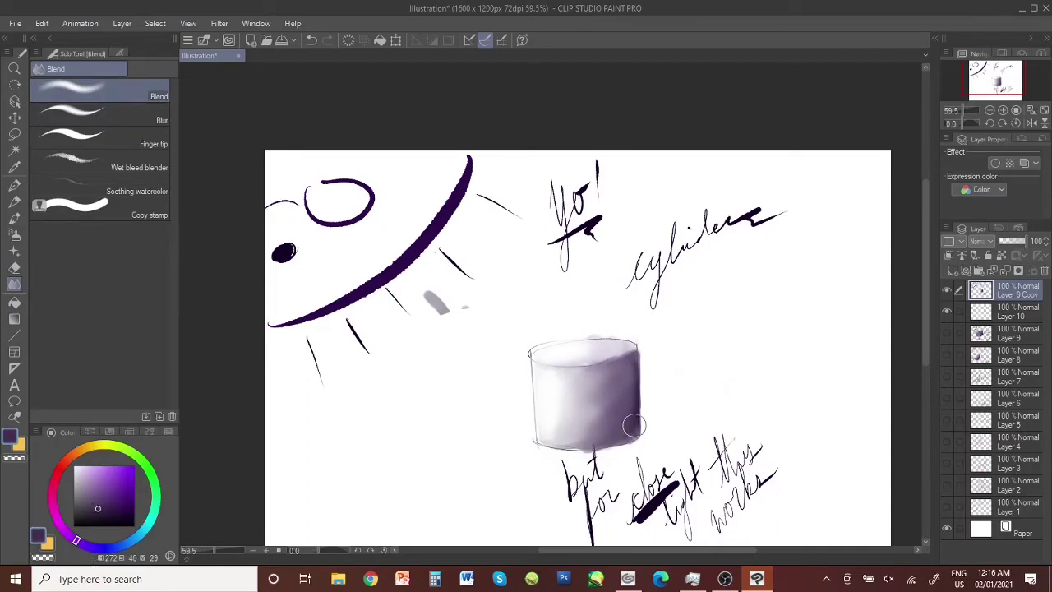
{"action": "left_click_drag", "start_coordinate": [627, 367], "coordinate": [629, 415]}
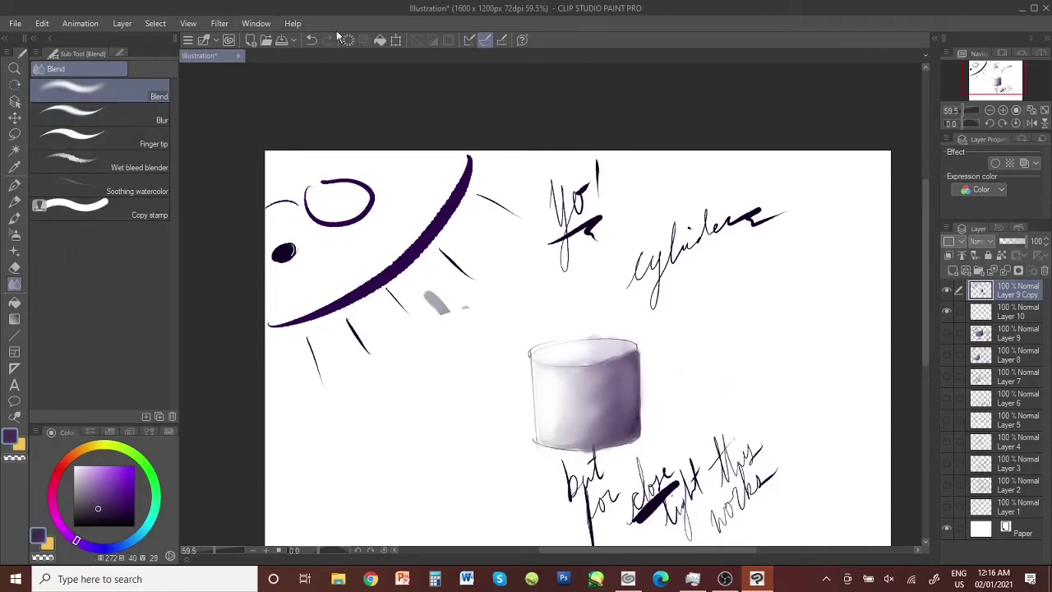
{"action": "left_click", "coordinate": [311, 39]}
Sample the large sun's dark purple outline and darken the cylinder's right edge and upper right rim with Transparent watercolor
{"action": "left_click", "coordinate": [410, 252], "text": "alt"}
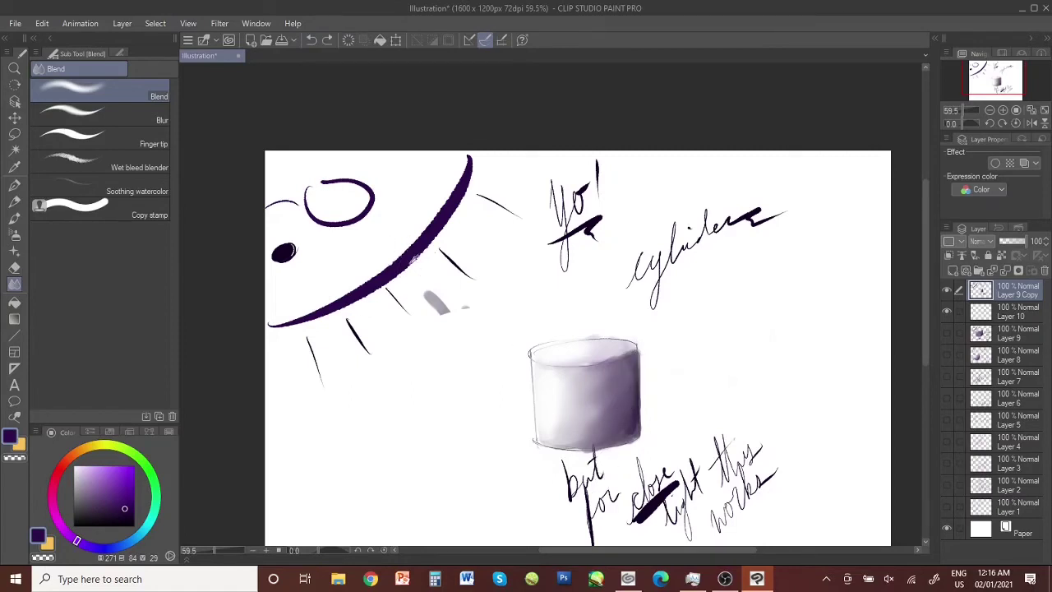
{"action": "left_click", "coordinate": [14, 218]}
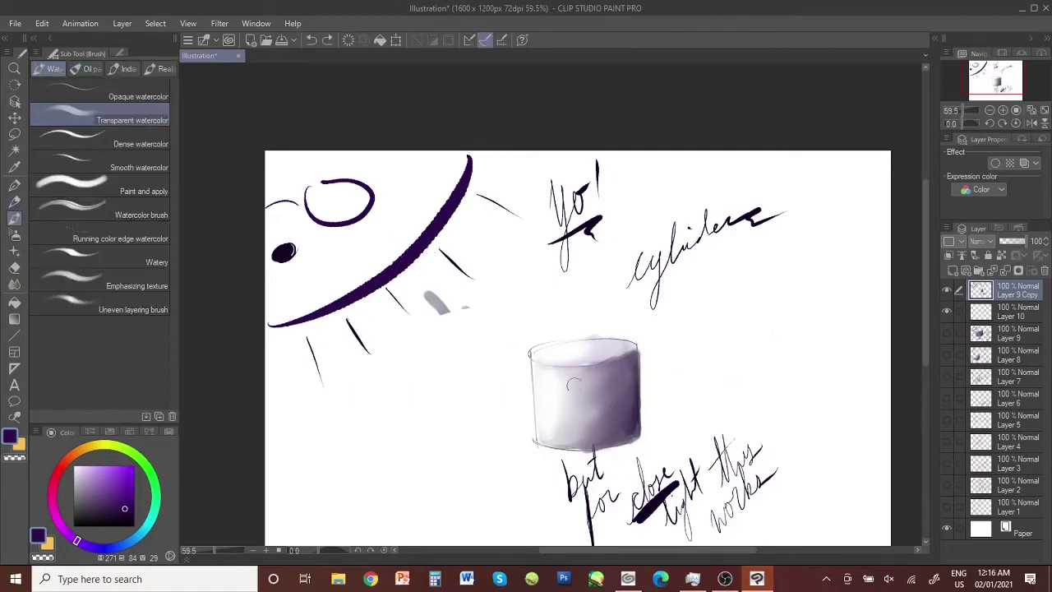
{"action": "left_click_drag", "start_coordinate": [630, 360], "coordinate": [606, 370]}
{"action": "mouse_move", "coordinate": [636, 350]}
{"action": "left_mouse_down"}
{"action": "mouse_move", "coordinate": [632, 428]}
{"action": "mouse_move", "coordinate": [633, 418]}
{"action": "left_mouse_up"}
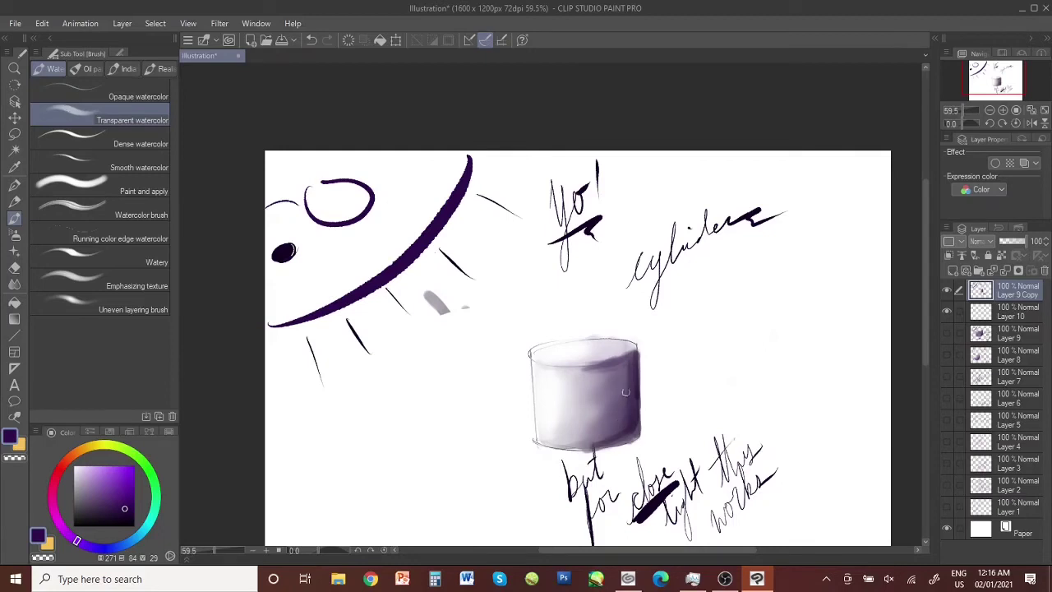
Deepen the purple watercolor shading on the cylinder's right side, below the top rim and along the lower edge
{"action": "left_click_drag", "start_coordinate": [626, 363], "coordinate": [598, 367]}
{"action": "mouse_move", "coordinate": [624, 420]}
{"action": "left_mouse_down"}
{"action": "mouse_move", "coordinate": [625, 374]}
{"action": "mouse_move", "coordinate": [630, 415]}
{"action": "left_mouse_up"}
{"action": "mouse_move", "coordinate": [622, 376]}
{"action": "left_mouse_down"}
{"action": "mouse_move", "coordinate": [606, 433]}
{"action": "mouse_move", "coordinate": [633, 398]}
{"action": "mouse_move", "coordinate": [617, 362]}
{"action": "mouse_move", "coordinate": [621, 376]}
{"action": "mouse_move", "coordinate": [584, 368]}
{"action": "left_mouse_up"}
{"action": "left_click_drag", "start_coordinate": [622, 427], "coordinate": [565, 443]}
Try marking the top rim with a light purple arrow, lightening the cylinder's top ellipse and blending its side
{"action": "mouse_move", "coordinate": [671, 326]}
{"action": "left_mouse_down"}
{"action": "mouse_move", "coordinate": [651, 345]}
{"action": "mouse_move", "coordinate": [672, 327]}
{"action": "left_mouse_up"}
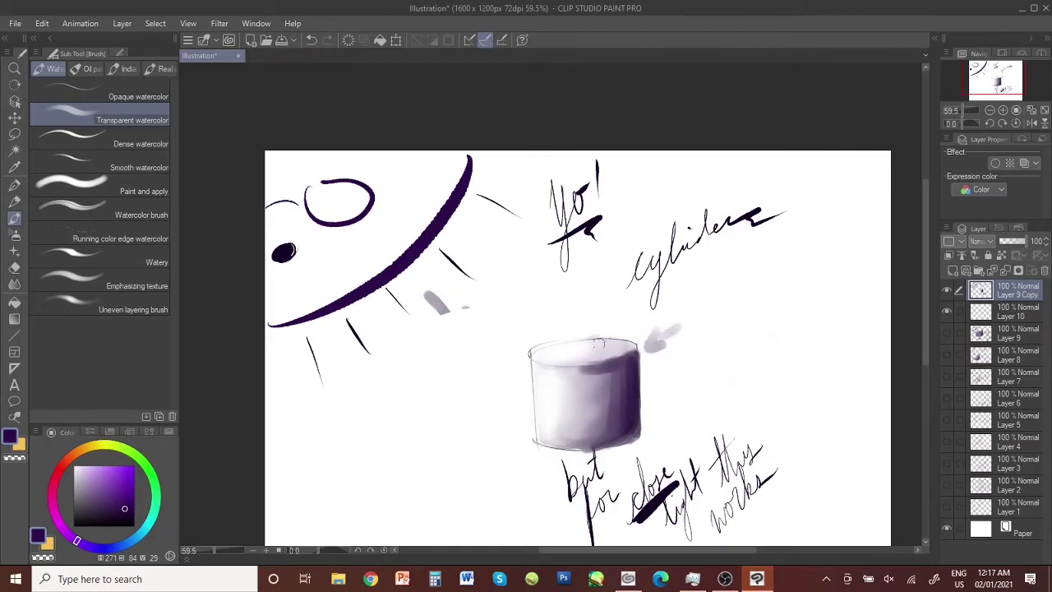
{"action": "mouse_move", "coordinate": [598, 344]}
{"action": "left_mouse_down"}
{"action": "mouse_move", "coordinate": [656, 351]}
{"action": "mouse_move", "coordinate": [563, 358]}
{"action": "mouse_move", "coordinate": [541, 346]}
{"action": "mouse_move", "coordinate": [624, 368]}
{"action": "mouse_move", "coordinate": [546, 356]}
{"action": "mouse_move", "coordinate": [611, 346]}
{"action": "mouse_move", "coordinate": [577, 355]}
{"action": "left_mouse_up"}
{"action": "key", "text": "e"}
{"action": "key", "text": "b"}
{"action": "key", "text": "j"}
{"action": "key", "text": "b"}
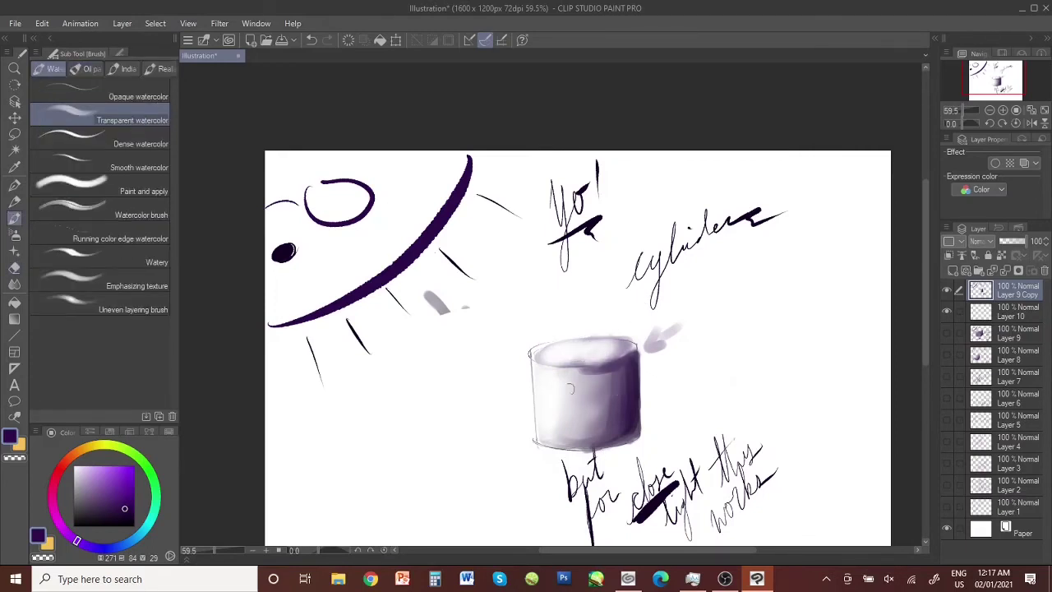
{"action": "key", "text": "j"}
{"action": "mouse_move", "coordinate": [621, 399]}
{"action": "left_mouse_down"}
{"action": "mouse_move", "coordinate": [585, 391]}
{"action": "mouse_move", "coordinate": [620, 380]}
{"action": "mouse_move", "coordinate": [611, 378]}
{"action": "mouse_move", "coordinate": [630, 362]}
{"action": "mouse_move", "coordinate": [613, 384]}
{"action": "mouse_move", "coordinate": [554, 358]}
{"action": "left_mouse_up"}
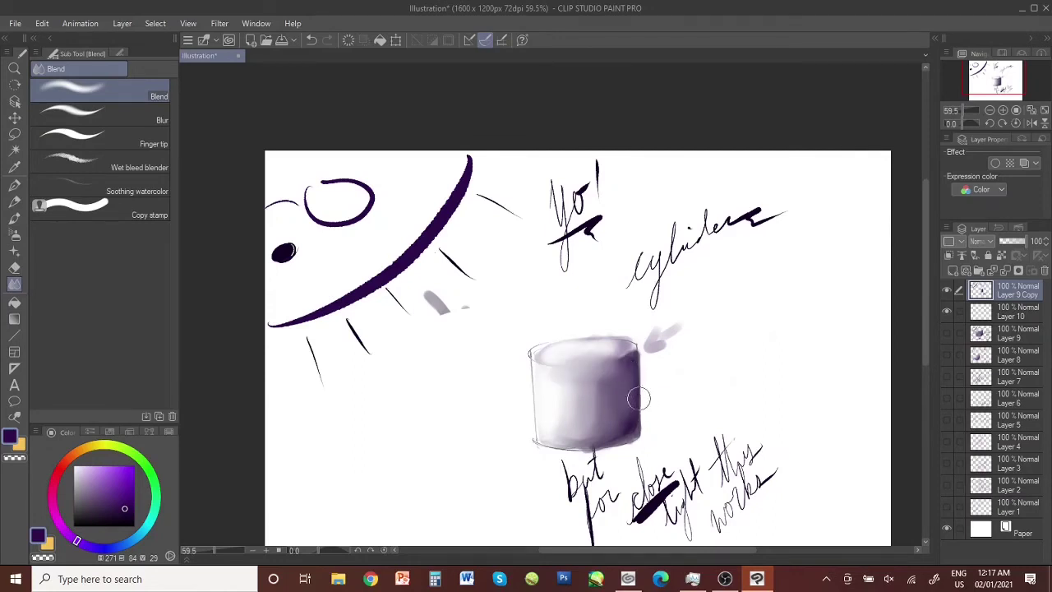
{"action": "key", "text": "p"}
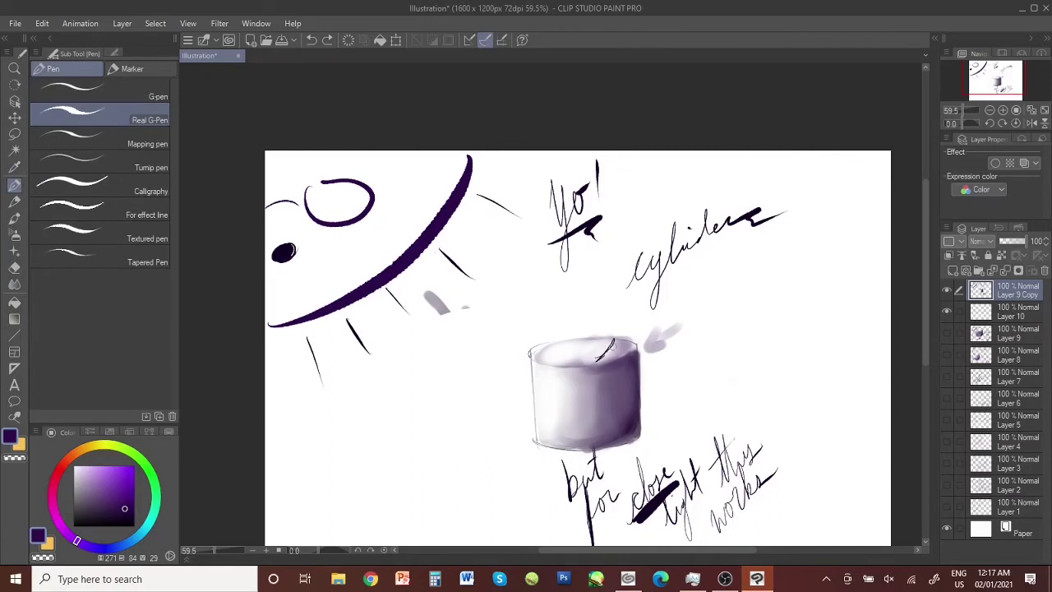
Undo the arrow mark, the lightened top ellipse and the blending on the cylinder
{"action": "key", "text": "ctrl+z"}
{"action": "key", "text": "ctrl+z"}
{"action": "key", "text": "ctrl+z"}
{"action": "key", "text": "ctrl+z"}
{"action": "key", "text": "ctrl+z"}
{"action": "key", "text": "ctrl+z"}
{"action": "key", "text": "ctrl+z"}
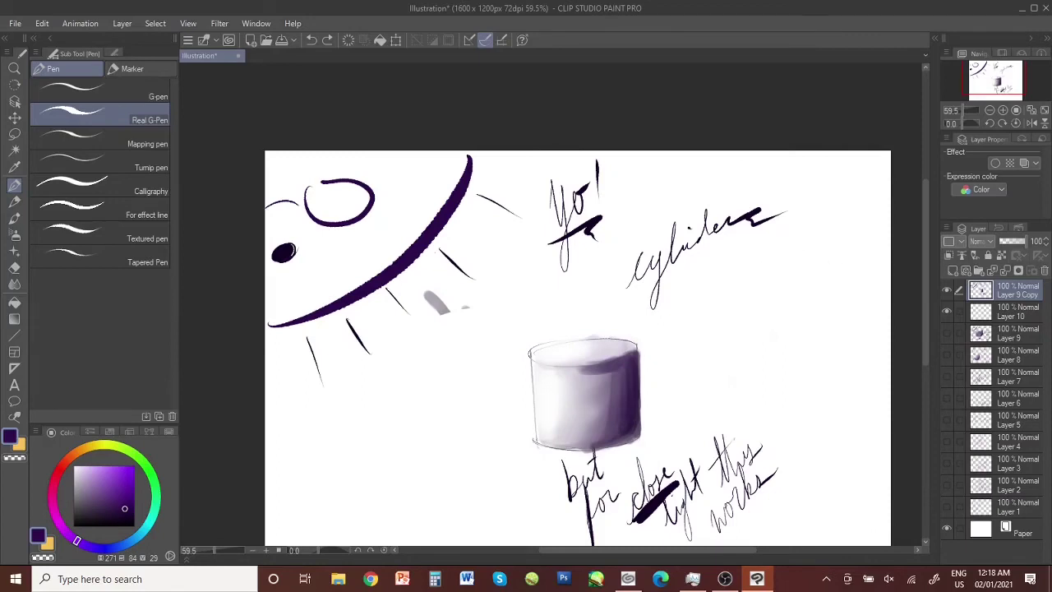
Shade the right part of the cylinder's top ellipse, its right side and its bottom edge with Transparent watercolor
{"action": "left_click", "coordinate": [14, 218]}
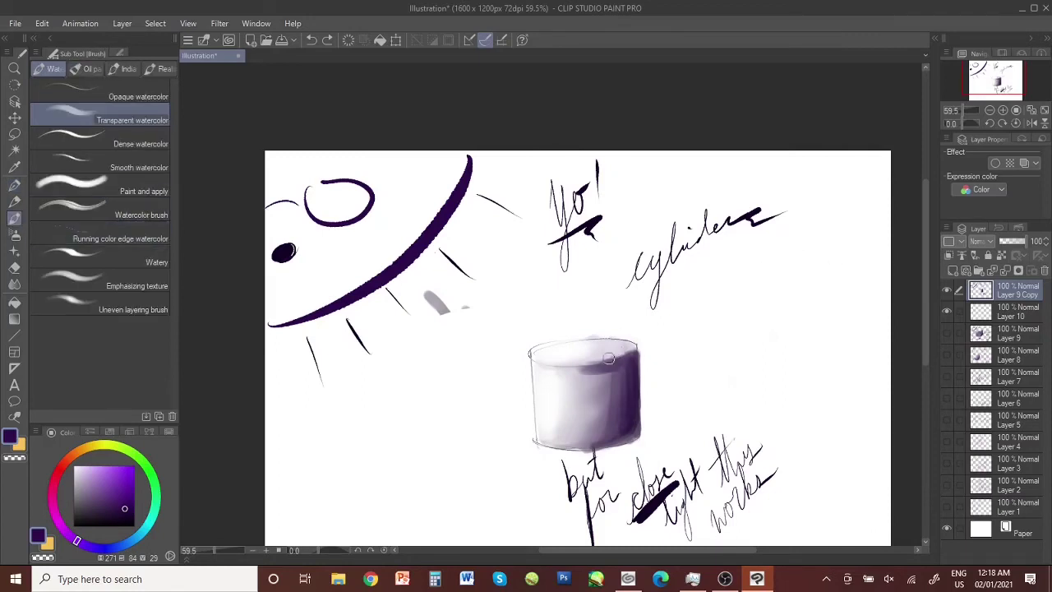
{"action": "mouse_move", "coordinate": [610, 345]}
{"action": "left_mouse_down"}
{"action": "mouse_move", "coordinate": [590, 358]}
{"action": "mouse_move", "coordinate": [624, 348]}
{"action": "mouse_move", "coordinate": [588, 353]}
{"action": "mouse_move", "coordinate": [599, 356]}
{"action": "mouse_move", "coordinate": [586, 346]}
{"action": "mouse_move", "coordinate": [624, 345]}
{"action": "mouse_move", "coordinate": [606, 351]}
{"action": "left_mouse_up"}
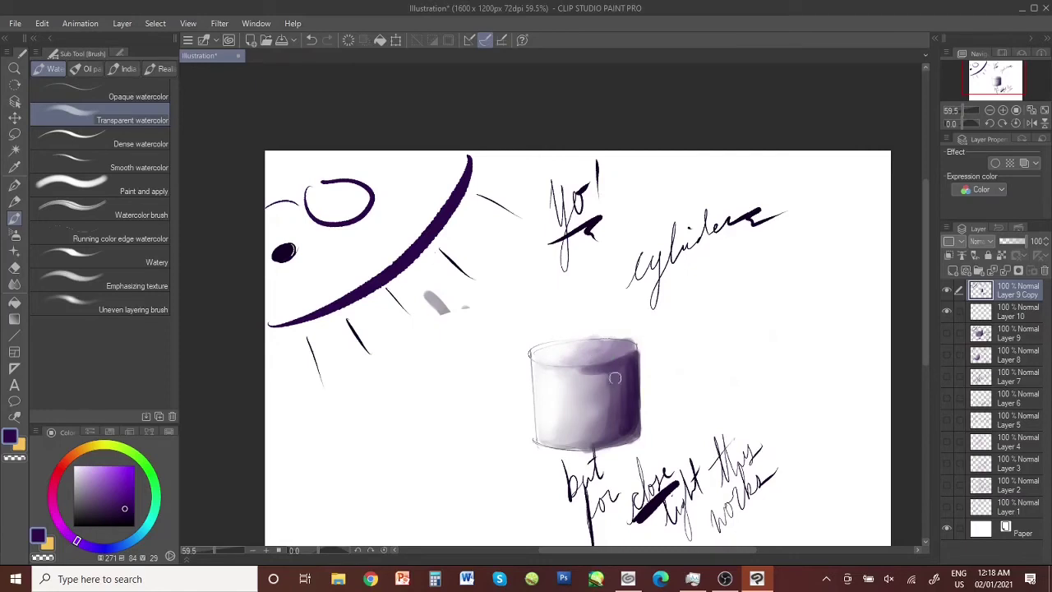
{"action": "mouse_move", "coordinate": [615, 378]}
{"action": "left_mouse_down"}
{"action": "mouse_move", "coordinate": [629, 361]}
{"action": "mouse_move", "coordinate": [618, 363]}
{"action": "left_mouse_up"}
{"action": "mouse_move", "coordinate": [600, 442]}
{"action": "left_mouse_down"}
{"action": "mouse_move", "coordinate": [565, 447]}
{"action": "mouse_move", "coordinate": [600, 444]}
{"action": "mouse_move", "coordinate": [580, 445]}
{"action": "left_mouse_up"}
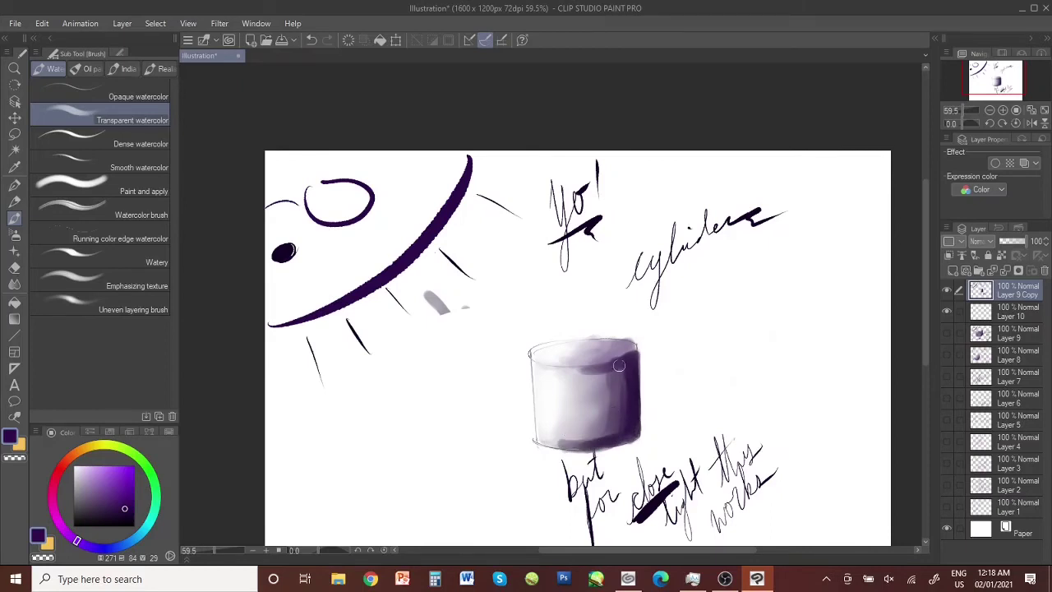
{"action": "mouse_move", "coordinate": [625, 388]}
{"action": "left_mouse_down"}
{"action": "mouse_move", "coordinate": [616, 374]}
{"action": "mouse_move", "coordinate": [591, 398]}
{"action": "mouse_move", "coordinate": [613, 380]}
{"action": "left_mouse_up"}
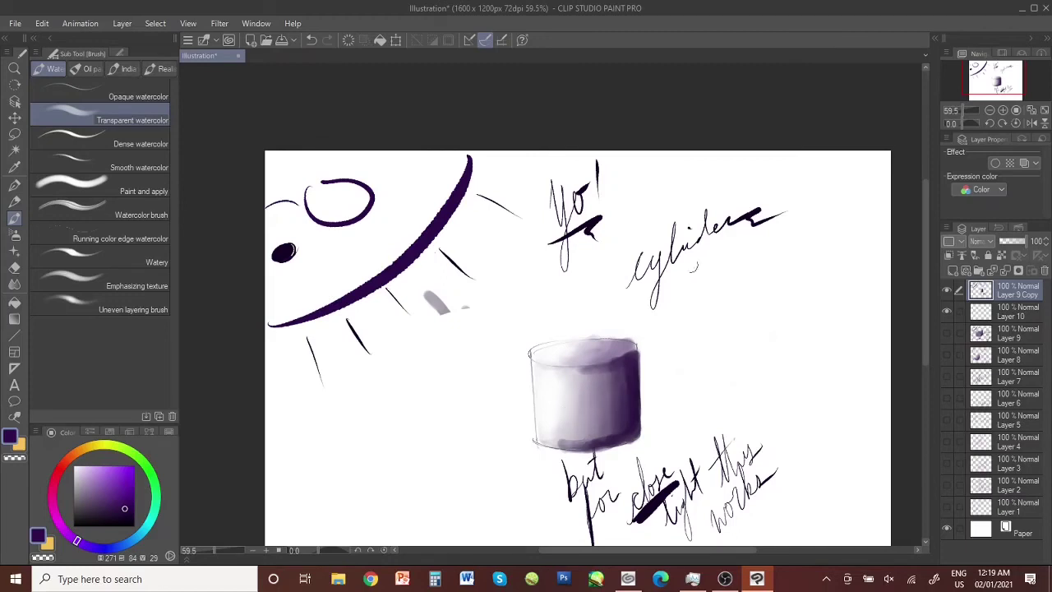
Draw an arrow to the cylinder's top with the Real G-Pen and label it "flat surface"
{"action": "key", "text": "p"}
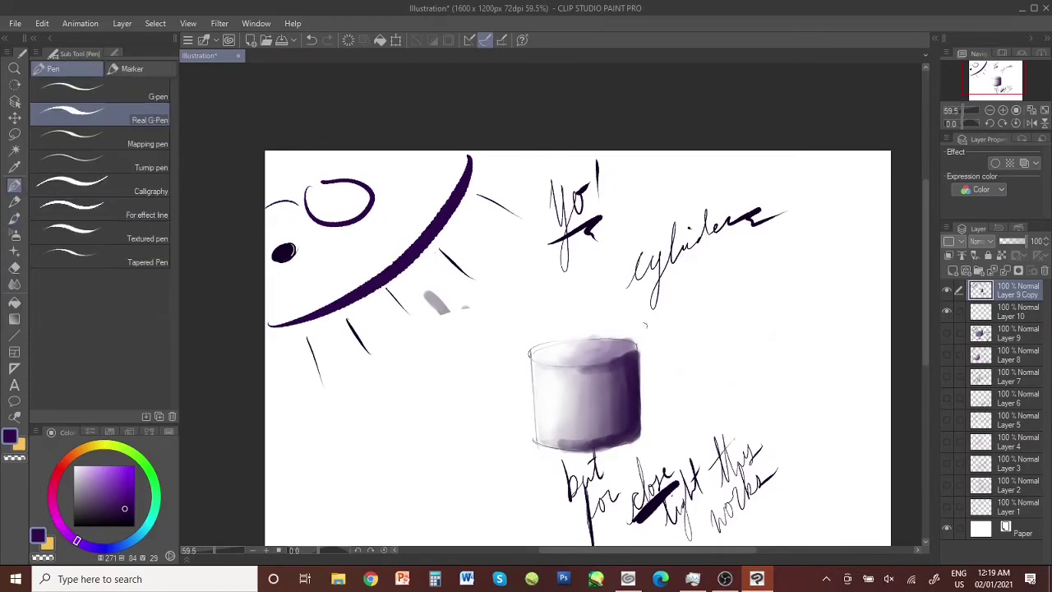
{"action": "left_click_drag", "start_coordinate": [667, 300], "coordinate": [626, 333]}
{"action": "left_click_drag", "start_coordinate": [639, 321], "coordinate": [623, 337]}
{"action": "left_click_drag", "start_coordinate": [686, 286], "coordinate": [681, 317]}
{"action": "mouse_move", "coordinate": [697, 272]}
{"action": "left_mouse_down"}
{"action": "mouse_move", "coordinate": [695, 316]}
{"action": "mouse_move", "coordinate": [715, 261]}
{"action": "left_mouse_up"}
{"action": "left_click_drag", "start_coordinate": [708, 280], "coordinate": [751, 268]}
{"action": "left_click_drag", "start_coordinate": [758, 239], "coordinate": [754, 311]}
{"action": "left_click_drag", "start_coordinate": [770, 257], "coordinate": [776, 249]}
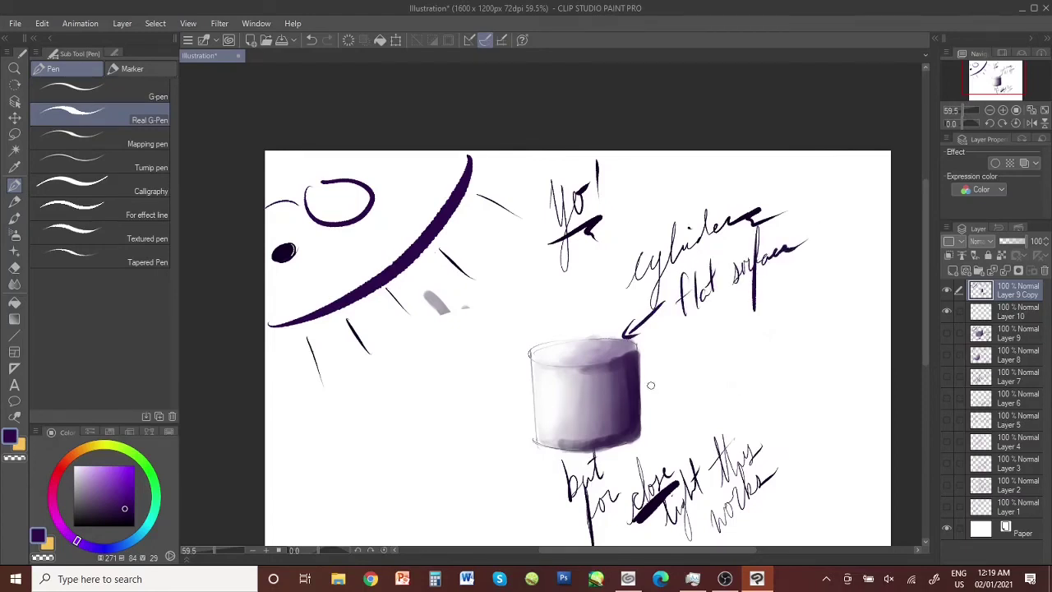
Draw an arrow to the cylinder's right side and curved strokes beside it that show its roundness
{"action": "left_click_drag", "start_coordinate": [727, 359], "coordinate": [646, 388]}
{"action": "mouse_move", "coordinate": [646, 388]}
{"action": "left_mouse_down"}
{"action": "mouse_move", "coordinate": [655, 403]}
{"action": "mouse_move", "coordinate": [642, 388]}
{"action": "left_mouse_up"}
{"action": "left_click_drag", "start_coordinate": [626, 442], "coordinate": [659, 458]}
{"action": "left_click_drag", "start_coordinate": [682, 393], "coordinate": [657, 457]}
{"action": "left_click_drag", "start_coordinate": [640, 357], "coordinate": [668, 419]}
Label the side arrow "rounded surface" and underline the note
{"action": "left_click_drag", "start_coordinate": [745, 346], "coordinate": [823, 275]}
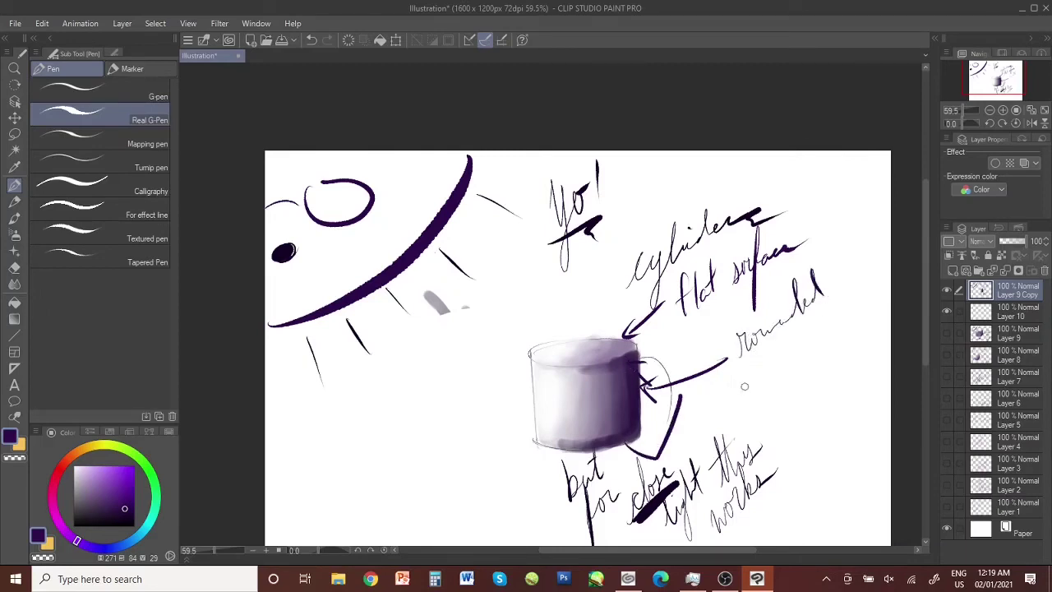
{"action": "left_click_drag", "start_coordinate": [754, 366], "coordinate": [744, 388]}
{"action": "left_click_drag", "start_coordinate": [762, 370], "coordinate": [765, 374]}
{"action": "left_click_drag", "start_coordinate": [773, 365], "coordinate": [785, 402]}
{"action": "left_click_drag", "start_coordinate": [783, 366], "coordinate": [818, 340]}
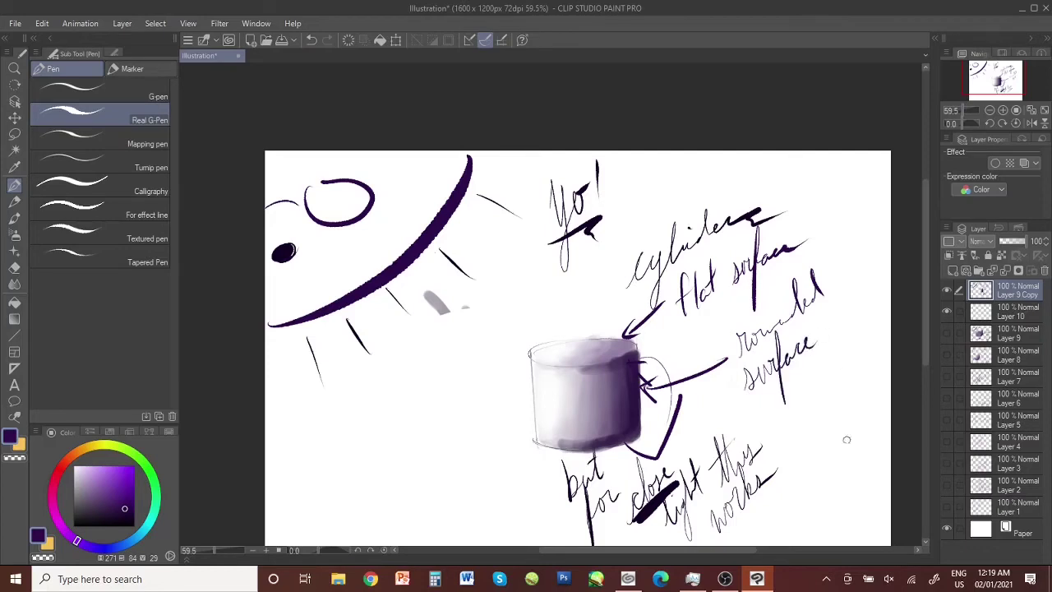
{"action": "left_click_drag", "start_coordinate": [750, 401], "coordinate": [837, 355]}
Write an underlined "gradual" left of the cylinder and link its bottom edge to a "follow the bottom top" note
{"action": "mouse_move", "coordinate": [435, 436]}
{"action": "left_mouse_down"}
{"action": "mouse_move", "coordinate": [429, 464]}
{"action": "mouse_move", "coordinate": [459, 490]}
{"action": "left_mouse_up"}
{"action": "mouse_move", "coordinate": [450, 482]}
{"action": "left_mouse_down"}
{"action": "mouse_move", "coordinate": [441, 419]}
{"action": "mouse_move", "coordinate": [497, 386]}
{"action": "left_mouse_up"}
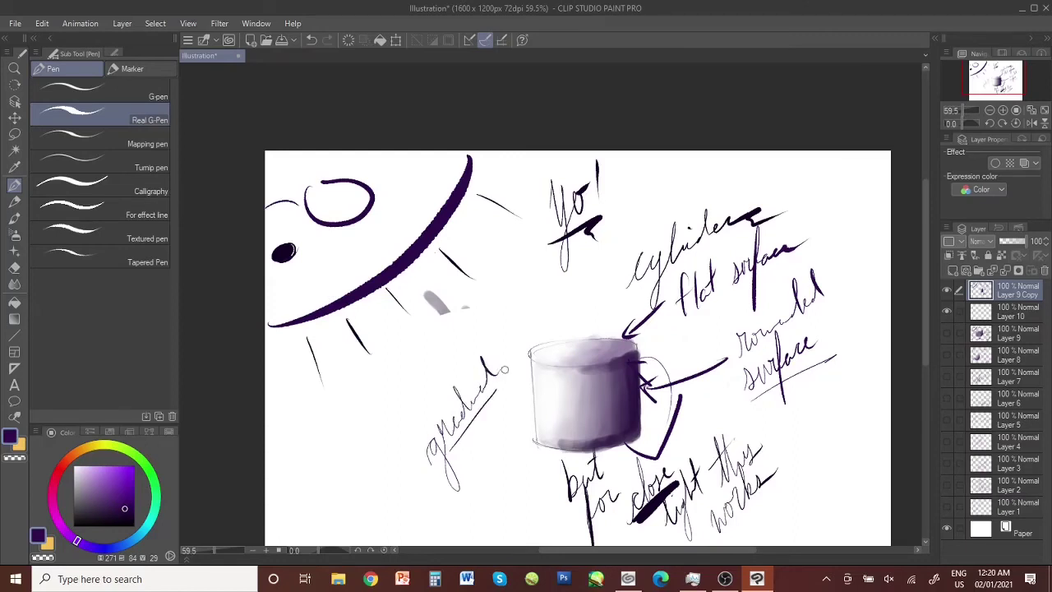
{"action": "mouse_move", "coordinate": [638, 444]}
{"action": "left_mouse_down"}
{"action": "mouse_move", "coordinate": [759, 399]}
{"action": "mouse_move", "coordinate": [779, 450]}
{"action": "left_mouse_up"}
{"action": "left_click_drag", "start_coordinate": [783, 411], "coordinate": [806, 367]}
{"action": "left_click_drag", "start_coordinate": [797, 421], "coordinate": [794, 446]}
{"action": "left_click_drag", "start_coordinate": [802, 419], "coordinate": [813, 424]}
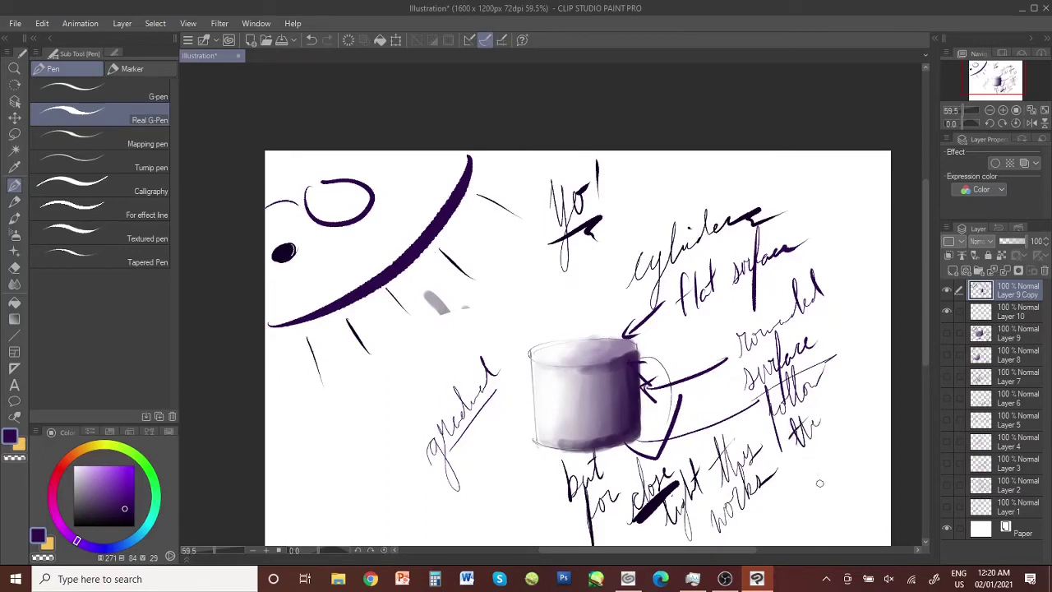
{"action": "left_click_drag", "start_coordinate": [805, 478], "coordinate": [863, 396]}
{"action": "mouse_move", "coordinate": [818, 486]}
{"action": "left_mouse_down"}
{"action": "mouse_move", "coordinate": [829, 513]}
{"action": "mouse_move", "coordinate": [848, 488]}
{"action": "left_mouse_up"}
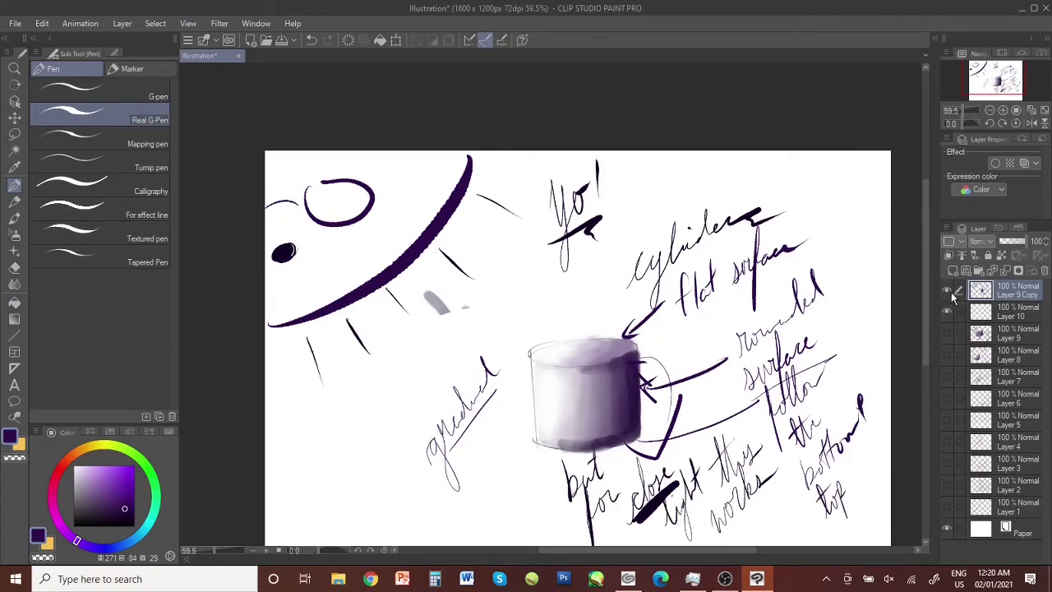
Start a new page on fresh layers with the cylinder layer hidden, and draw the sun's mouth and five rays
{"action": "left_click", "coordinate": [947, 292]}
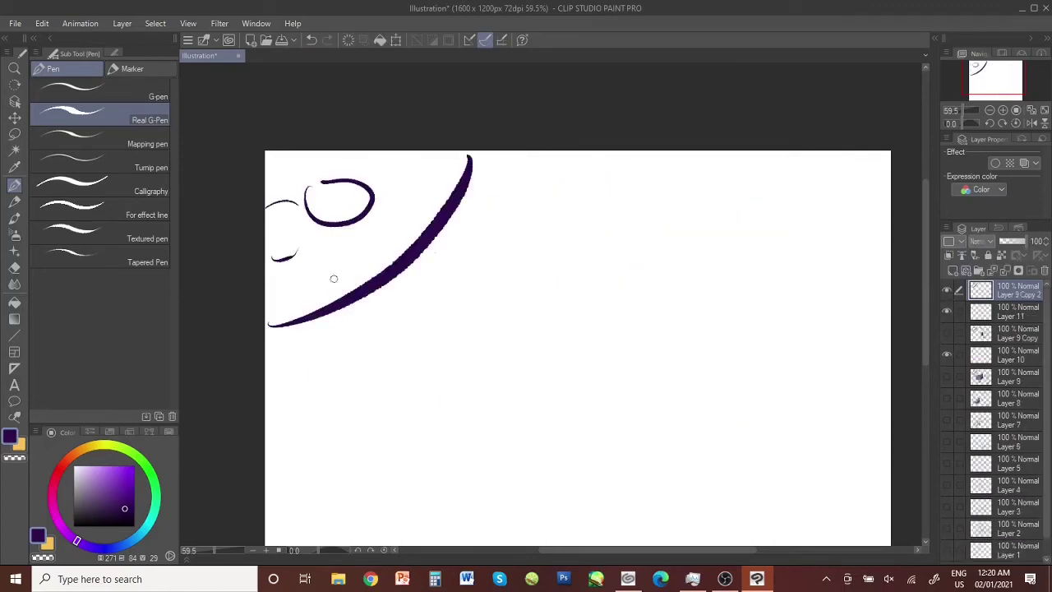
{"action": "left_click_drag", "start_coordinate": [298, 248], "coordinate": [276, 258]}
{"action": "left_click_drag", "start_coordinate": [328, 324], "coordinate": [341, 368]}
{"action": "left_click_drag", "start_coordinate": [376, 298], "coordinate": [407, 326]}
{"action": "left_click_drag", "start_coordinate": [425, 268], "coordinate": [469, 294]}
{"action": "left_click_drag", "start_coordinate": [478, 205], "coordinate": [536, 219]}
{"action": "left_click_drag", "start_coordinate": [509, 169], "coordinate": [554, 183]}
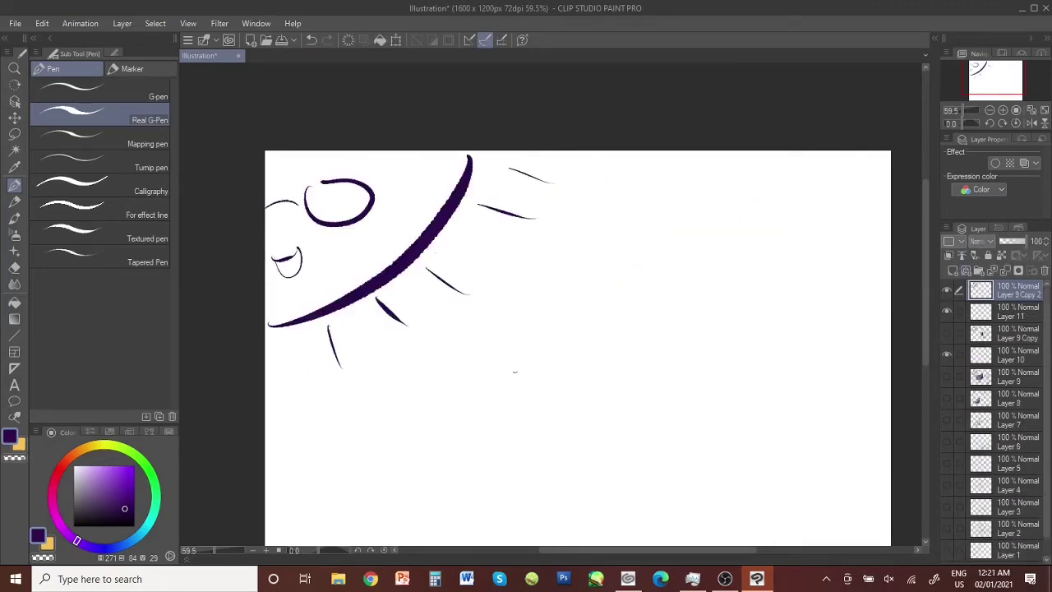
Outline a tall cone with a curved base mid-page and shade its right side with purple Transparent watercolor
{"action": "mouse_move", "coordinate": [564, 252]}
{"action": "left_mouse_down"}
{"action": "mouse_move", "coordinate": [521, 456]}
{"action": "mouse_move", "coordinate": [633, 440]}
{"action": "left_mouse_up"}
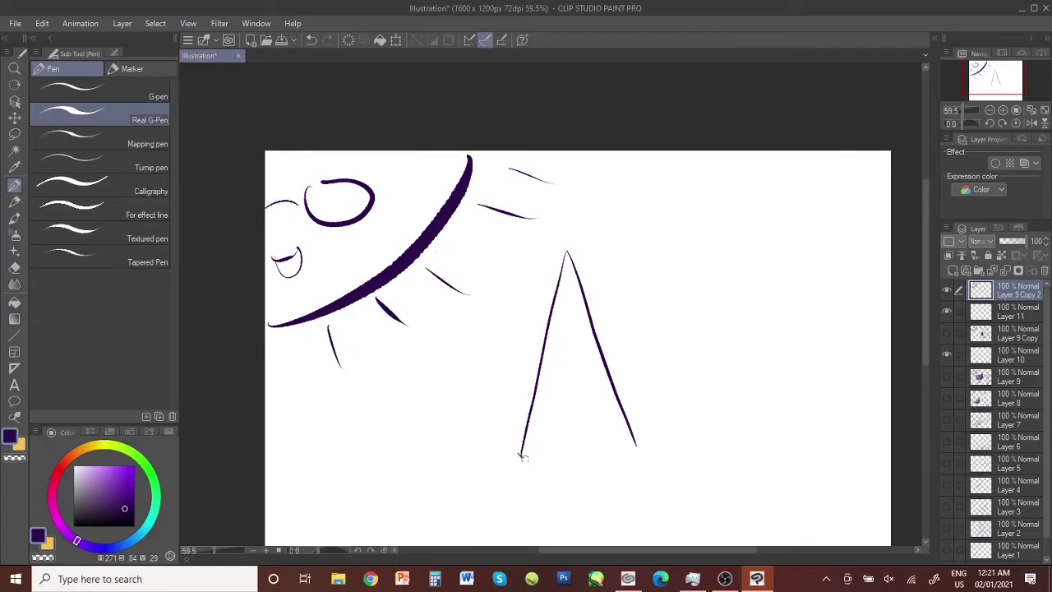
{"action": "mouse_move", "coordinate": [521, 456]}
{"action": "left_mouse_down"}
{"action": "mouse_move", "coordinate": [582, 469]}
{"action": "mouse_move", "coordinate": [634, 441]}
{"action": "left_mouse_up"}
{"action": "left_click", "coordinate": [14, 218]}
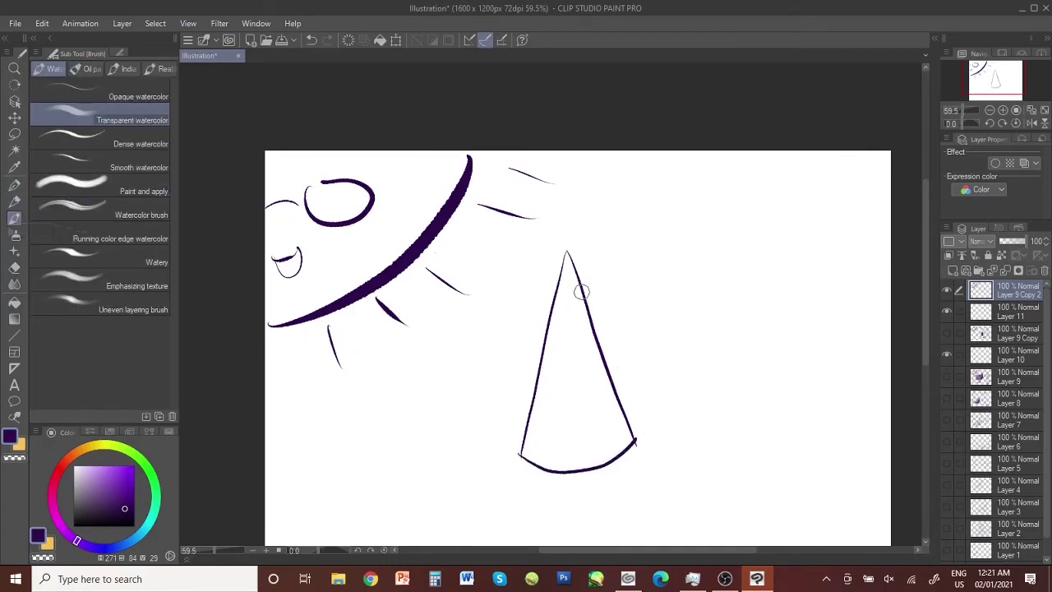
{"action": "mouse_move", "coordinate": [567, 259]}
{"action": "left_mouse_down"}
{"action": "mouse_move", "coordinate": [585, 349]}
{"action": "mouse_move", "coordinate": [571, 271]}
{"action": "mouse_move", "coordinate": [631, 437]}
{"action": "left_mouse_up"}
{"action": "mouse_move", "coordinate": [567, 259]}
{"action": "left_mouse_down"}
{"action": "mouse_move", "coordinate": [613, 444]}
{"action": "mouse_move", "coordinate": [571, 303]}
{"action": "mouse_move", "coordinate": [596, 435]}
{"action": "mouse_move", "coordinate": [575, 456]}
{"action": "mouse_move", "coordinate": [567, 258]}
{"action": "mouse_move", "coordinate": [597, 432]}
{"action": "mouse_move", "coordinate": [585, 470]}
{"action": "mouse_move", "coordinate": [623, 444]}
{"action": "mouse_move", "coordinate": [565, 452]}
{"action": "mouse_move", "coordinate": [583, 353]}
{"action": "mouse_move", "coordinate": [563, 312]}
{"action": "mouse_move", "coordinate": [622, 422]}
{"action": "mouse_move", "coordinate": [580, 467]}
{"action": "mouse_move", "coordinate": [604, 384]}
{"action": "left_mouse_up"}
{"action": "left_click_drag", "start_coordinate": [581, 305], "coordinate": [619, 443]}
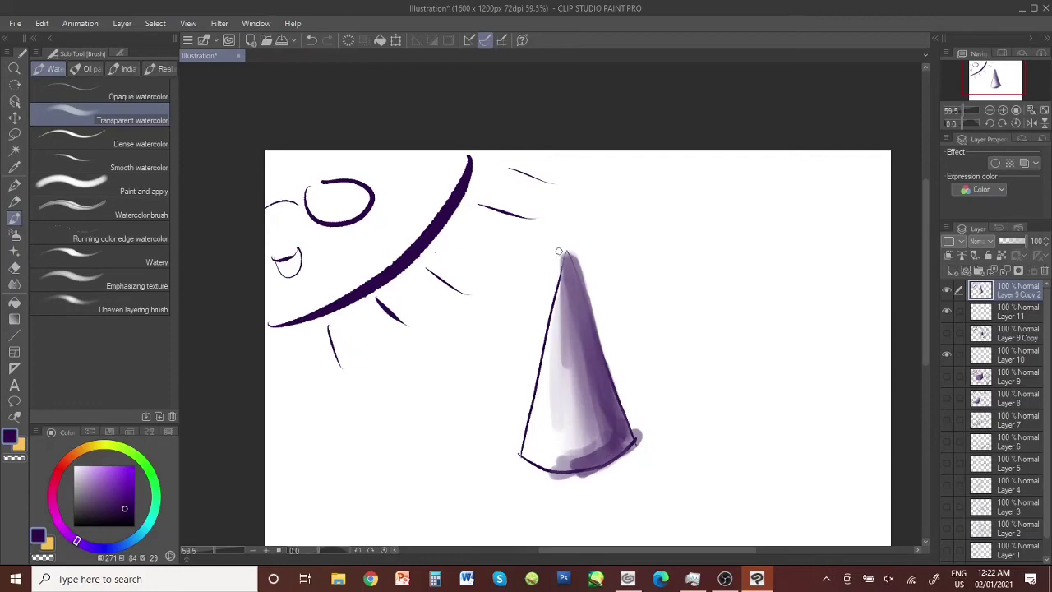
Lighten the upper left part of the cone's shading with the Soft eraser
{"action": "left_click_drag", "start_coordinate": [560, 291], "coordinate": [565, 338]}
{"action": "key", "text": "ctrl+z"}
{"action": "key", "text": "e"}
{"action": "left_click_drag", "start_coordinate": [564, 265], "coordinate": [561, 371]}
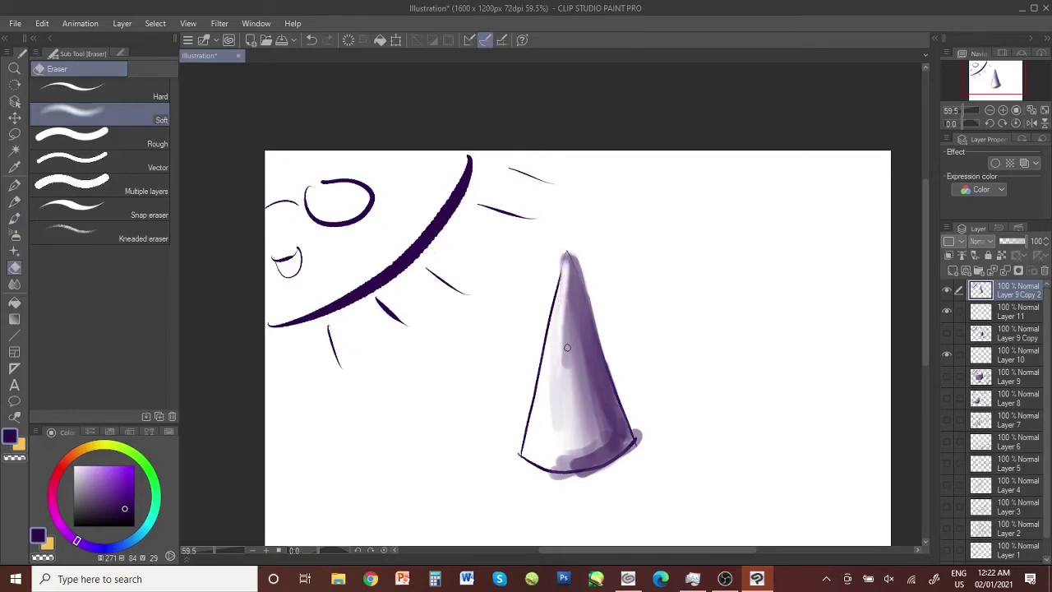
Extend the purple watercolor along the cone's base and deepen the shading on its right half
{"action": "left_click", "coordinate": [14, 217]}
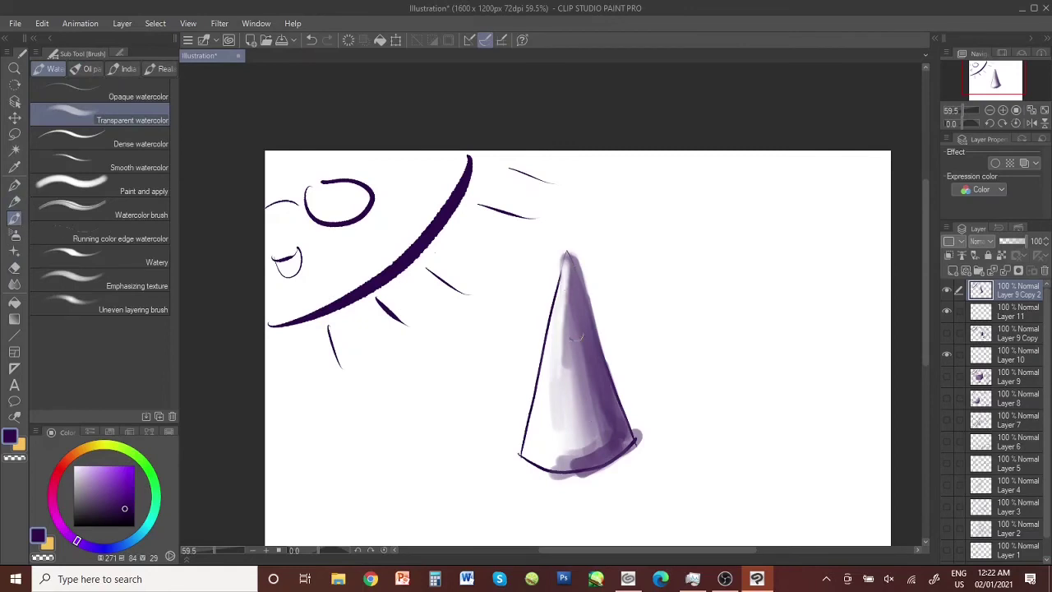
{"action": "mouse_move", "coordinate": [573, 367]}
{"action": "left_mouse_down"}
{"action": "mouse_move", "coordinate": [563, 460]}
{"action": "mouse_move", "coordinate": [581, 436]}
{"action": "left_mouse_up"}
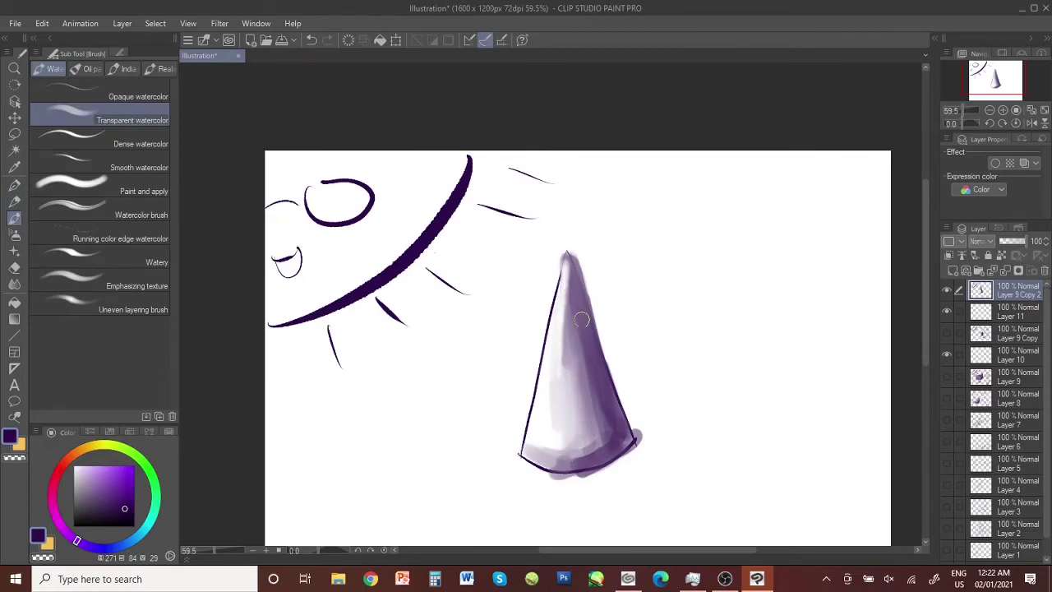
{"action": "left_click_drag", "start_coordinate": [581, 320], "coordinate": [582, 427]}
{"action": "left_click_drag", "start_coordinate": [569, 261], "coordinate": [600, 382]}
{"action": "left_click_drag", "start_coordinate": [592, 337], "coordinate": [621, 440]}
{"action": "mouse_move", "coordinate": [581, 317]}
{"action": "left_mouse_down"}
{"action": "mouse_move", "coordinate": [581, 457]}
{"action": "mouse_move", "coordinate": [567, 452]}
{"action": "left_mouse_up"}
{"action": "mouse_move", "coordinate": [590, 370]}
{"action": "left_mouse_down"}
{"action": "mouse_move", "coordinate": [594, 436]}
{"action": "mouse_move", "coordinate": [549, 458]}
{"action": "left_mouse_up"}
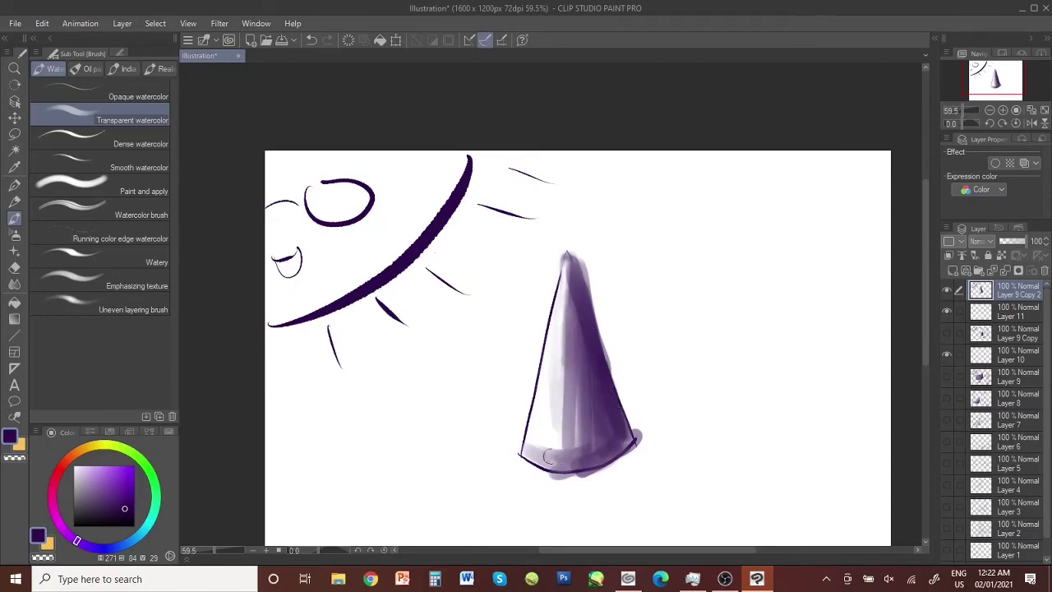
Tint the cone's left half with lighter vertical strokes and darken its right side down to the base
{"action": "left_click_drag", "start_coordinate": [562, 271], "coordinate": [552, 448]}
{"action": "left_click_drag", "start_coordinate": [567, 380], "coordinate": [569, 443]}
{"action": "left_click_drag", "start_coordinate": [579, 319], "coordinate": [596, 444]}
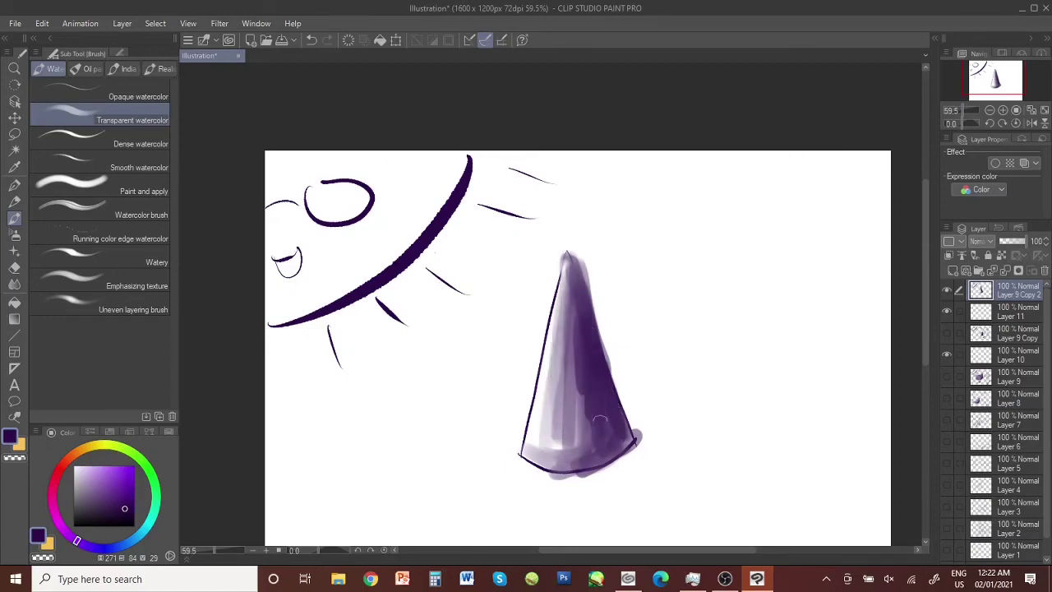
{"action": "left_click_drag", "start_coordinate": [579, 275], "coordinate": [621, 427]}
{"action": "mouse_move", "coordinate": [613, 361]}
{"action": "left_mouse_down"}
{"action": "mouse_move", "coordinate": [620, 448]}
{"action": "mouse_move", "coordinate": [544, 450]}
{"action": "mouse_move", "coordinate": [595, 452]}
{"action": "left_mouse_up"}
Try to smooth the cone's shading with the Blend tool and undo the strokes
{"action": "left_click", "coordinate": [14, 283]}
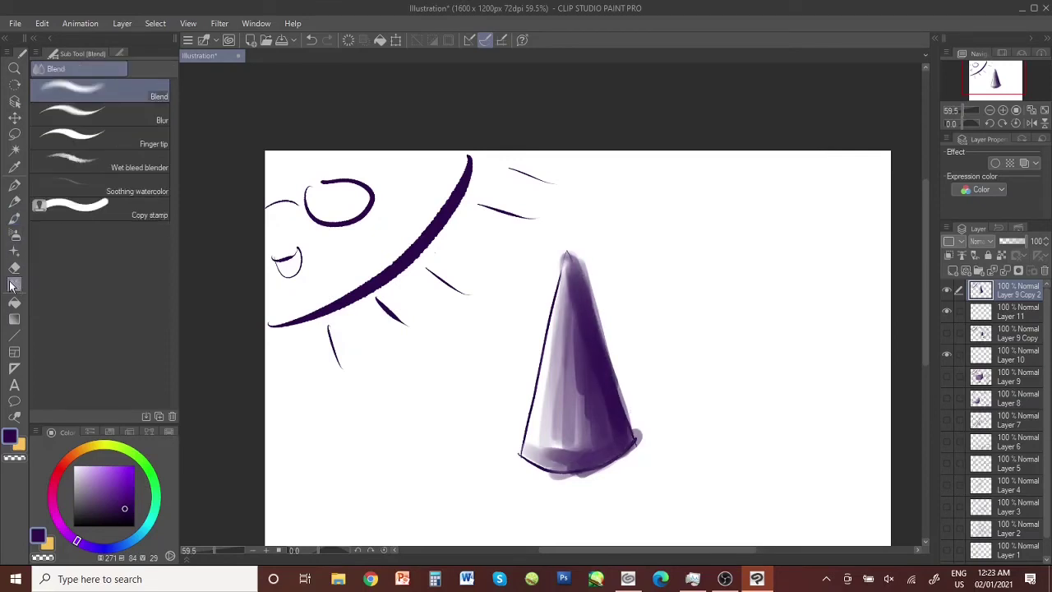
{"action": "mouse_move", "coordinate": [566, 279]}
{"action": "left_mouse_down"}
{"action": "mouse_move", "coordinate": [584, 366]}
{"action": "mouse_move", "coordinate": [554, 391]}
{"action": "left_mouse_up"}
{"action": "mouse_move", "coordinate": [560, 284]}
{"action": "left_mouse_down"}
{"action": "mouse_move", "coordinate": [540, 381]}
{"action": "mouse_move", "coordinate": [564, 387]}
{"action": "left_mouse_up"}
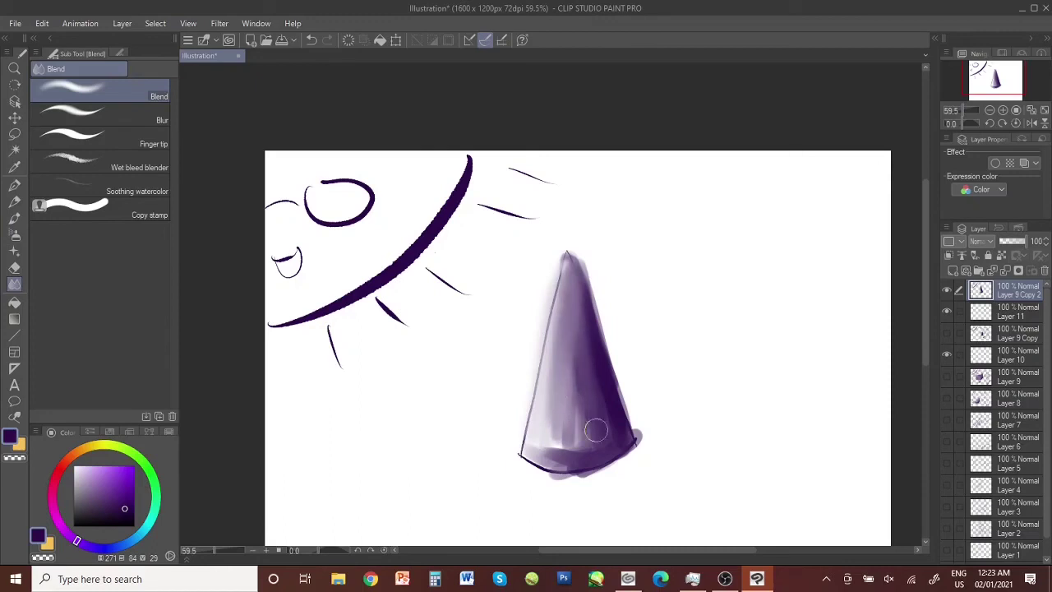
{"action": "key", "text": "ctrl+z"}
{"action": "key", "text": "ctrl+z"}
{"action": "key", "text": "ctrl+z"}
{"action": "key", "text": "ctrl+z"}
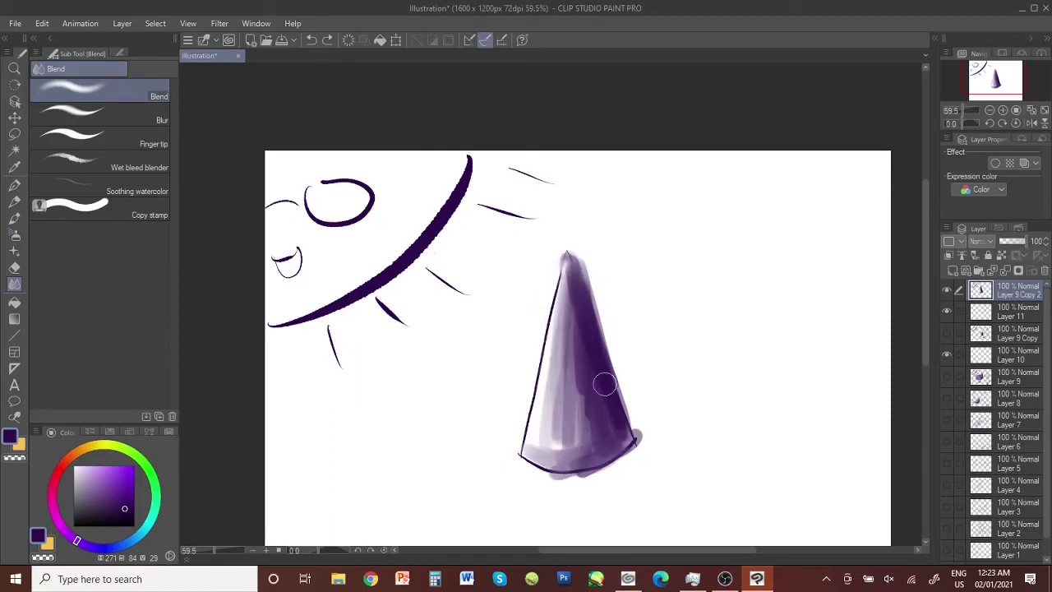
Soften the cone's shading from tip to base with the Blur tool, undoing the last blur strokes
{"action": "left_click", "coordinate": [156, 116]}
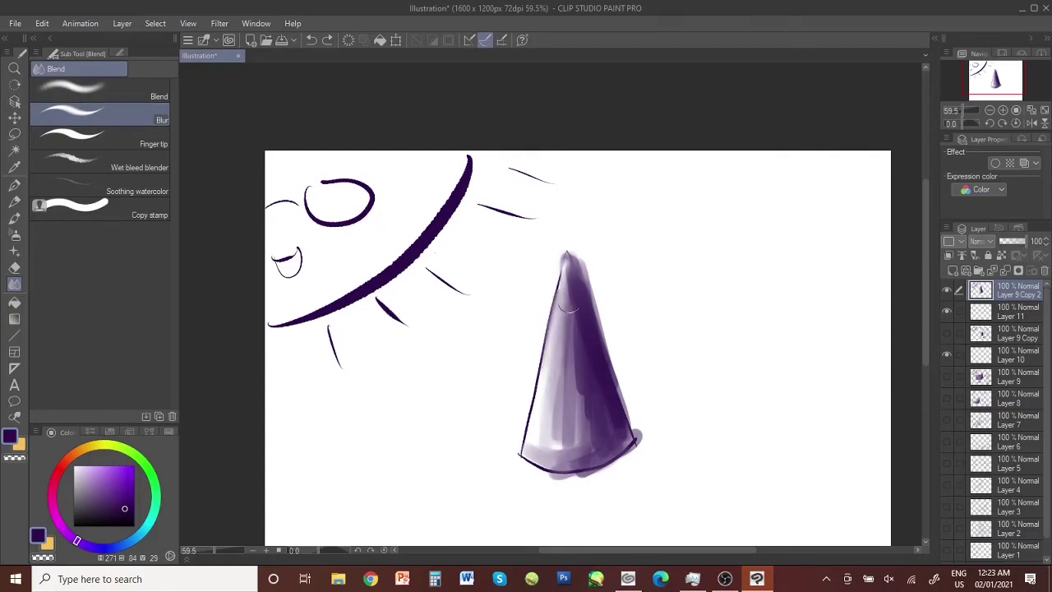
{"action": "mouse_move", "coordinate": [567, 308]}
{"action": "left_mouse_down"}
{"action": "mouse_move", "coordinate": [602, 407]}
{"action": "mouse_move", "coordinate": [572, 325]}
{"action": "mouse_move", "coordinate": [575, 407]}
{"action": "mouse_move", "coordinate": [587, 447]}
{"action": "mouse_move", "coordinate": [607, 456]}
{"action": "mouse_move", "coordinate": [557, 438]}
{"action": "mouse_move", "coordinate": [572, 459]}
{"action": "mouse_move", "coordinate": [616, 421]}
{"action": "mouse_move", "coordinate": [610, 402]}
{"action": "mouse_move", "coordinate": [626, 438]}
{"action": "mouse_move", "coordinate": [592, 349]}
{"action": "mouse_move", "coordinate": [603, 445]}
{"action": "left_mouse_up"}
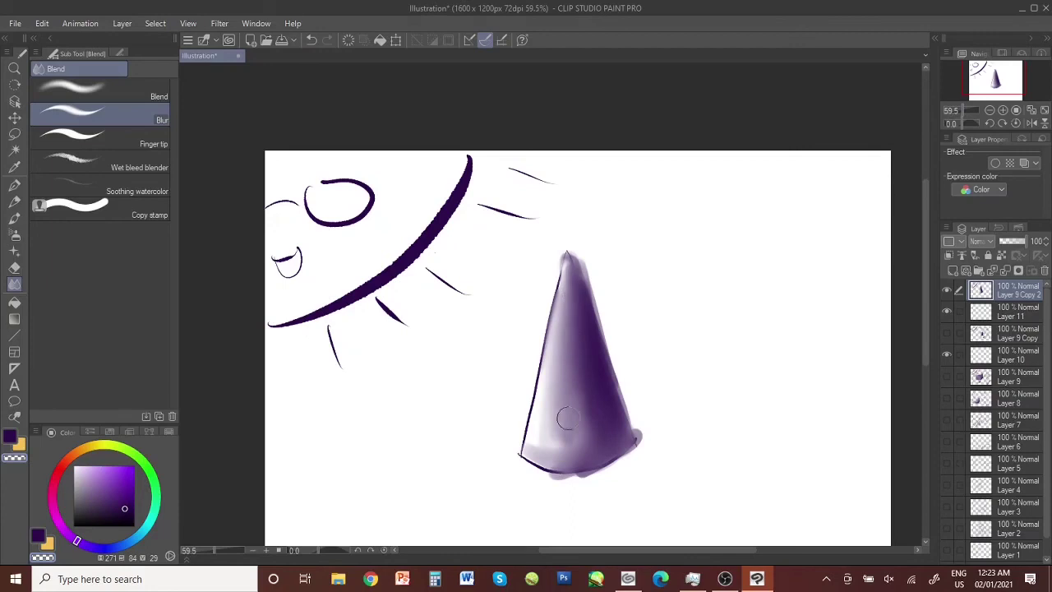
{"action": "mouse_move", "coordinate": [568, 417]}
{"action": "left_mouse_down"}
{"action": "mouse_move", "coordinate": [567, 369]}
{"action": "mouse_move", "coordinate": [581, 396]}
{"action": "mouse_move", "coordinate": [563, 305]}
{"action": "mouse_move", "coordinate": [568, 374]}
{"action": "mouse_move", "coordinate": [597, 420]}
{"action": "left_mouse_up"}
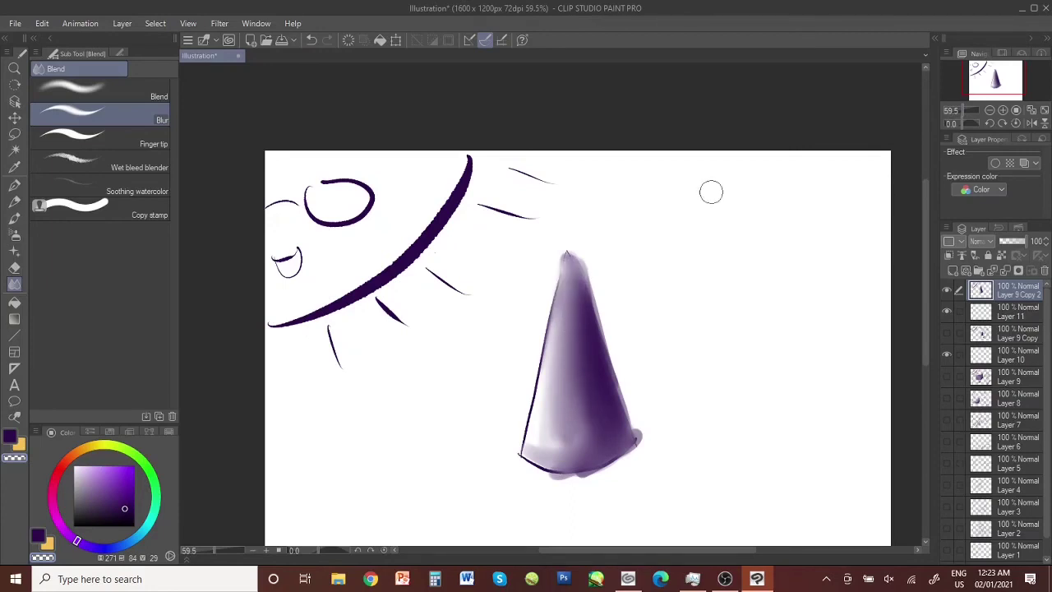
{"action": "key", "text": "ctrl+z"}
{"action": "key", "text": "ctrl+z"}
{"action": "key", "text": "ctrl+z"}
{"action": "key", "text": "ctrl+z"}
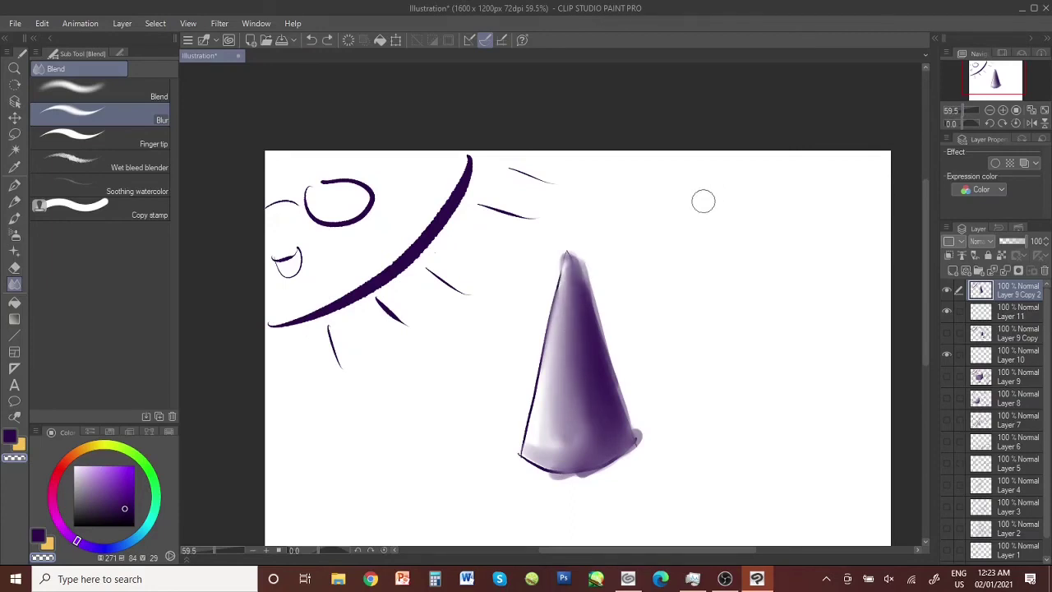
Lighten the cone's left half with Transparent watercolor strokes in transparent color, undoing an unwanted stroke
{"action": "left_click", "coordinate": [15, 218]}
{"action": "mouse_move", "coordinate": [559, 377]}
{"action": "left_mouse_down"}
{"action": "mouse_move", "coordinate": [559, 421]}
{"action": "mouse_move", "coordinate": [573, 445]}
{"action": "mouse_move", "coordinate": [571, 331]}
{"action": "mouse_move", "coordinate": [579, 400]}
{"action": "mouse_move", "coordinate": [604, 417]}
{"action": "left_mouse_up"}
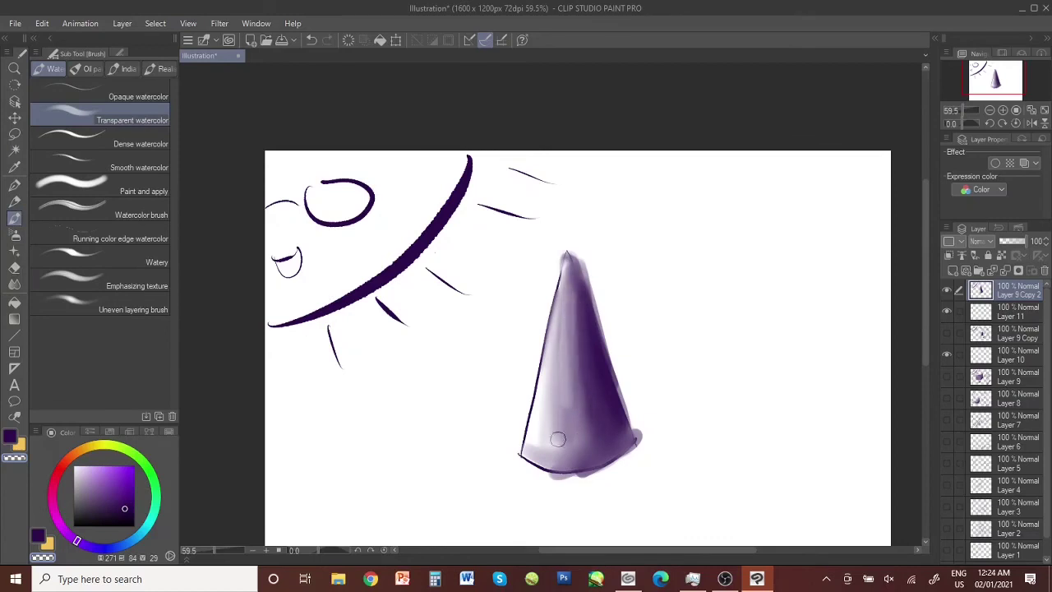
{"action": "key", "text": "ctrl+z"}
{"action": "key", "text": "ctrl+z"}
{"action": "key", "text": "ctrl+y"}
{"action": "key", "text": "ctrl+y"}
{"action": "key", "text": "ctrl+z"}
{"action": "left_click_drag", "start_coordinate": [565, 286], "coordinate": [562, 436]}
{"action": "left_click_drag", "start_coordinate": [568, 259], "coordinate": [564, 365]}
{"action": "left_click_drag", "start_coordinate": [564, 302], "coordinate": [552, 425]}
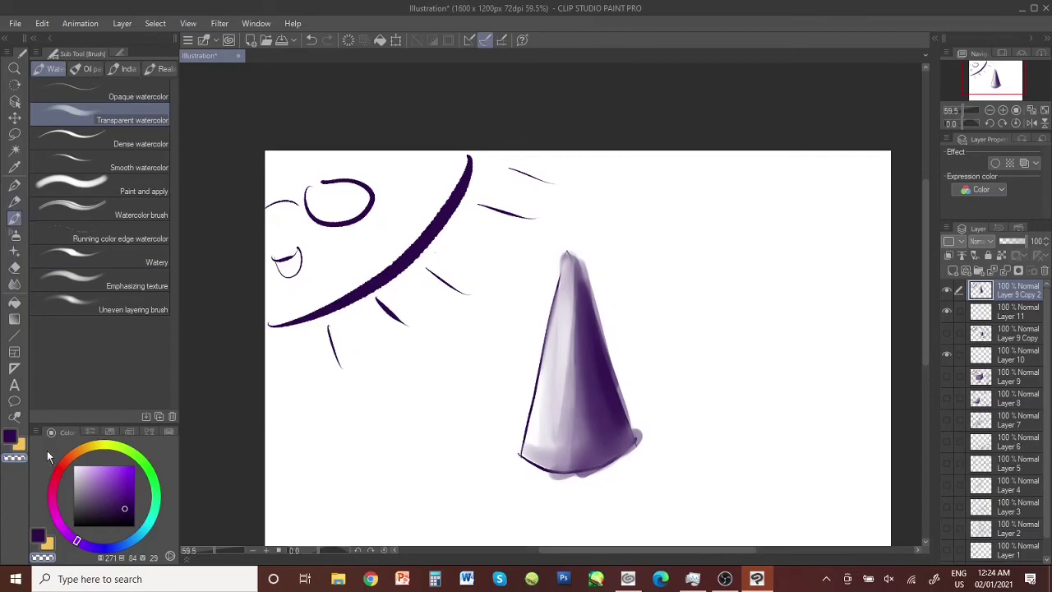
Tint the cone's left edge and base with dark purple Transparent watercolor strokes, undoing one unwanted stroke along the way
{"action": "left_click", "coordinate": [11, 436]}
{"action": "mouse_move", "coordinate": [573, 282]}
{"action": "left_mouse_down"}
{"action": "mouse_move", "coordinate": [569, 419]}
{"action": "mouse_move", "coordinate": [580, 337]}
{"action": "left_mouse_up"}
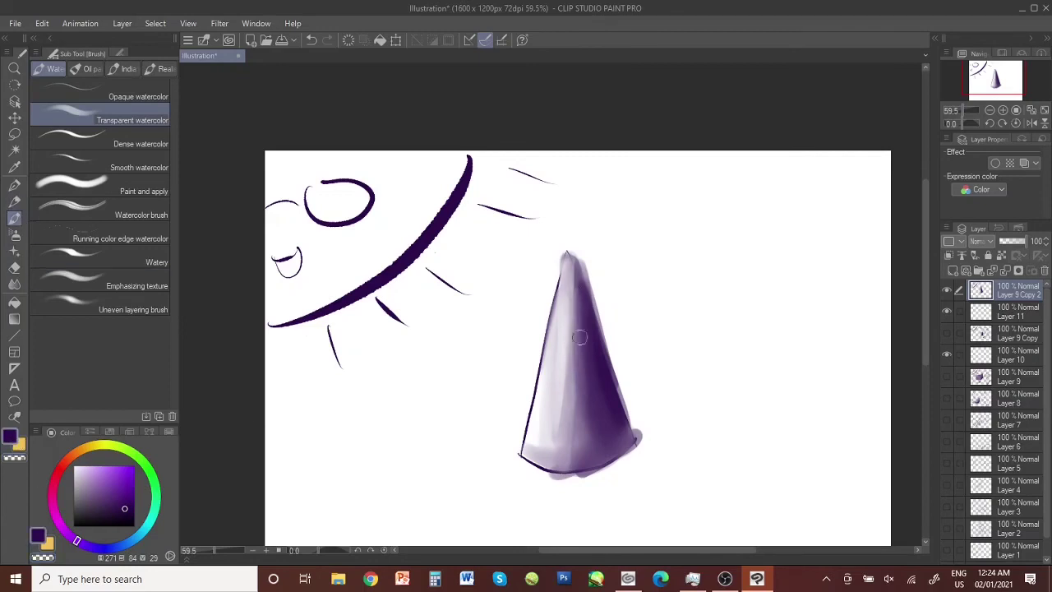
{"action": "left_click_drag", "start_coordinate": [538, 376], "coordinate": [533, 438]}
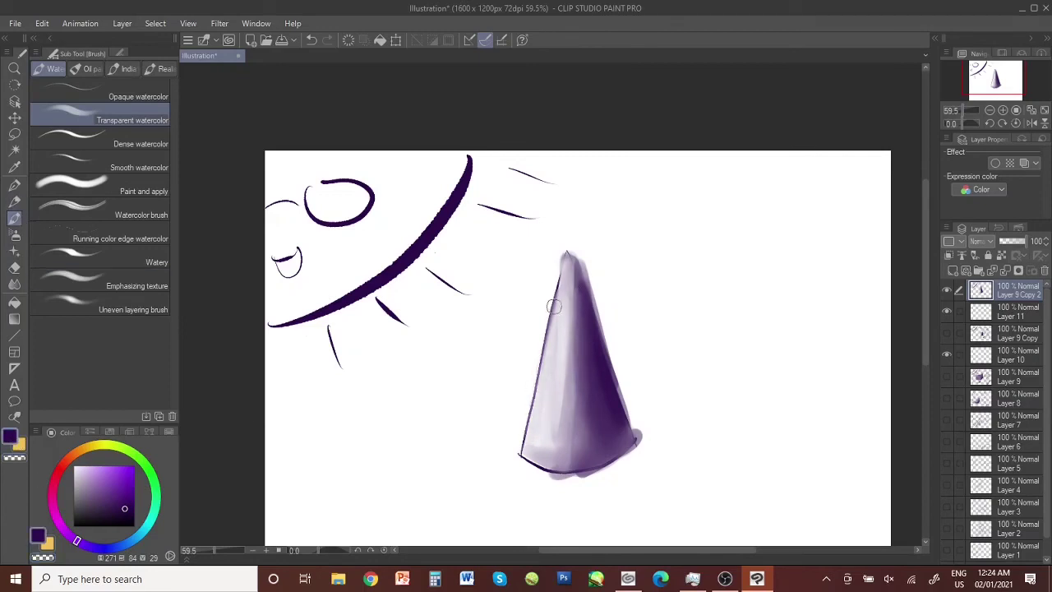
{"action": "mouse_move", "coordinate": [541, 353]}
{"action": "left_mouse_down"}
{"action": "mouse_move", "coordinate": [538, 474]}
{"action": "mouse_move", "coordinate": [564, 427]}
{"action": "mouse_move", "coordinate": [559, 296]}
{"action": "mouse_move", "coordinate": [523, 440]}
{"action": "mouse_move", "coordinate": [563, 466]}
{"action": "left_mouse_up"}
{"action": "key", "text": "ctrl+z"}
{"action": "mouse_move", "coordinate": [616, 415]}
{"action": "left_mouse_down"}
{"action": "mouse_move", "coordinate": [628, 436]}
{"action": "mouse_move", "coordinate": [588, 461]}
{"action": "left_mouse_up"}
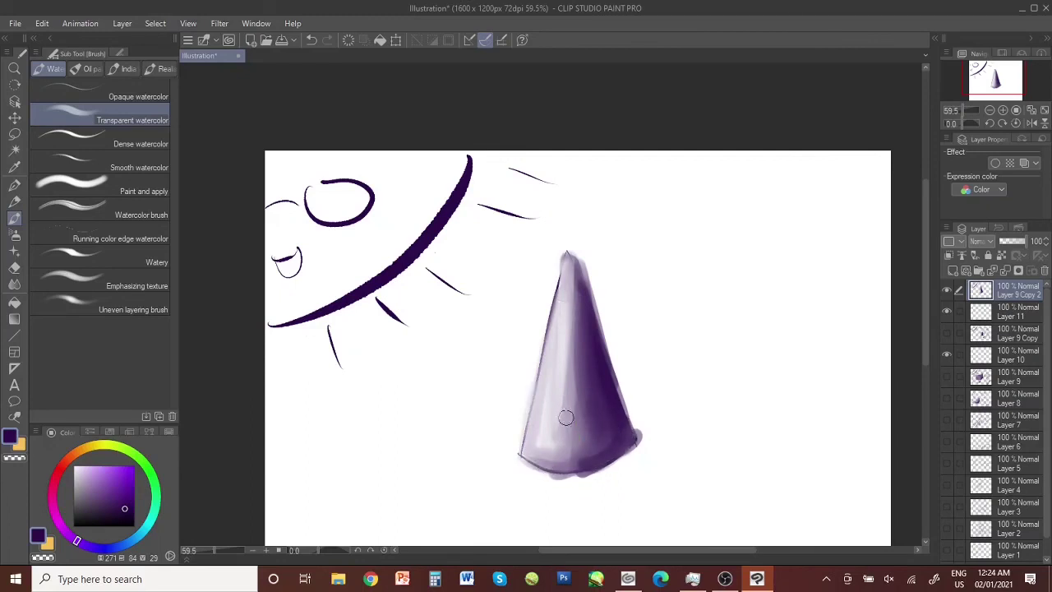
Lighten the cone's left half and middle with vertical strokes in transparent color, undoing the last stroke
{"action": "left_click", "coordinate": [17, 460]}
{"action": "mouse_move", "coordinate": [564, 279]}
{"action": "left_mouse_down"}
{"action": "mouse_move", "coordinate": [563, 370]}
{"action": "mouse_move", "coordinate": [561, 271]}
{"action": "mouse_move", "coordinate": [550, 462]}
{"action": "left_mouse_up"}
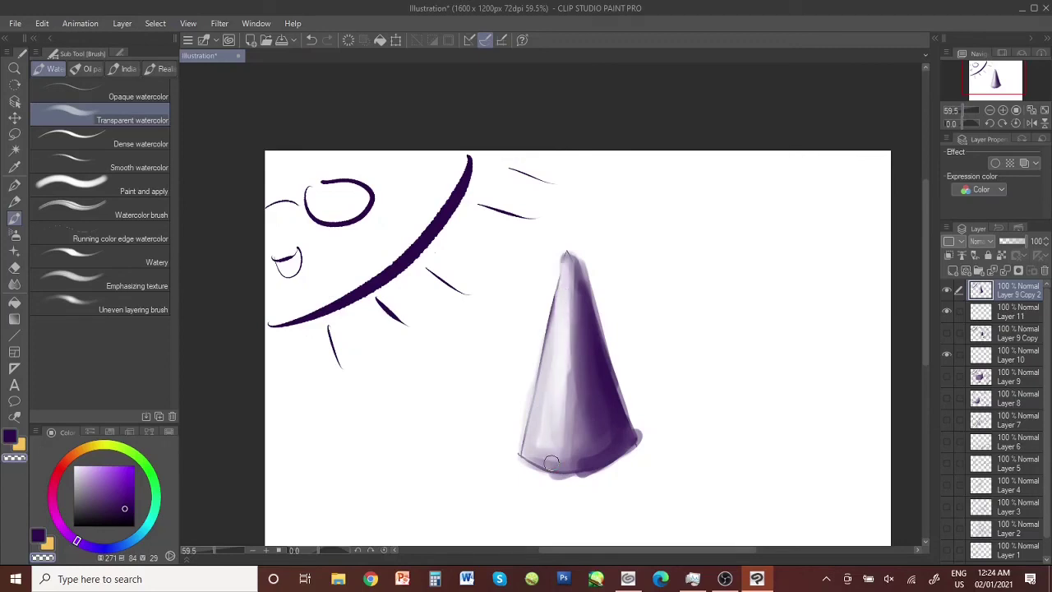
{"action": "left_click_drag", "start_coordinate": [574, 267], "coordinate": [578, 432]}
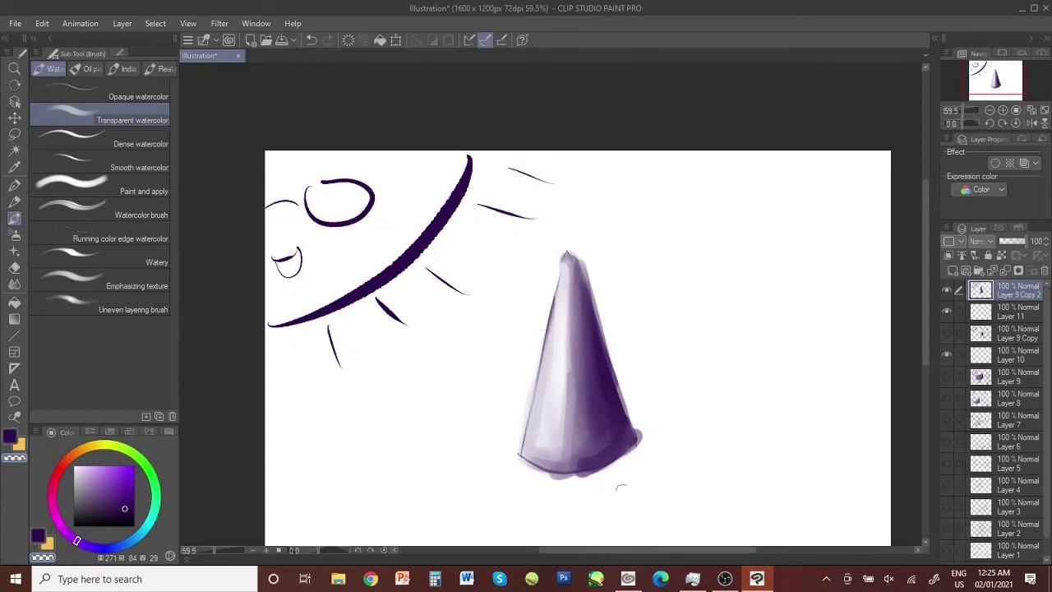
{"action": "left_click_drag", "start_coordinate": [568, 283], "coordinate": [570, 372]}
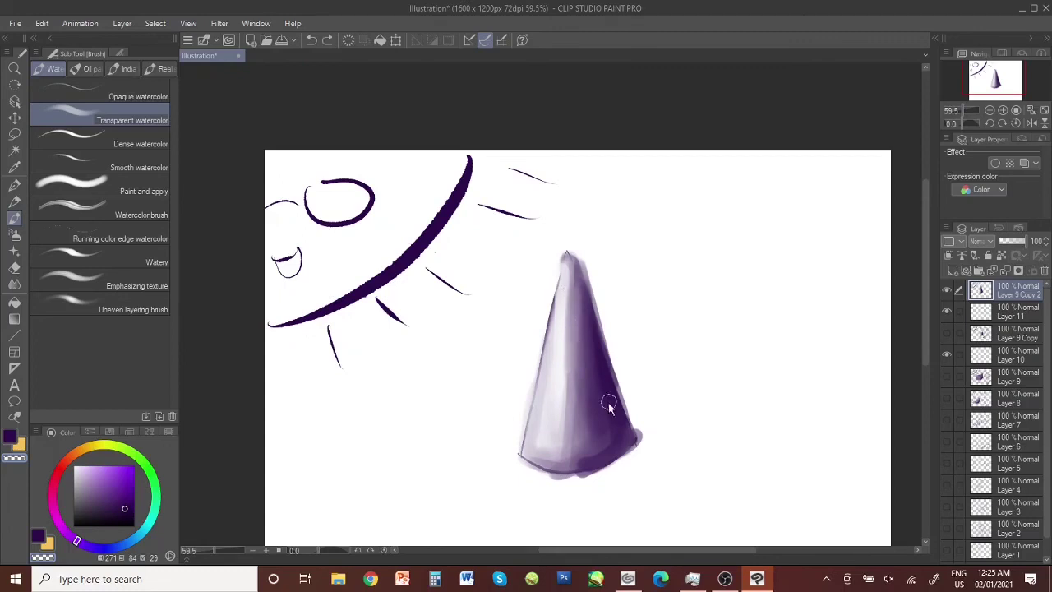
{"action": "key", "text": "ctrl+z"}
Soften the transition from highlight to shadow with vertical Soft eraser strokes down the middle of the cone
{"action": "left_click", "coordinate": [15, 268]}
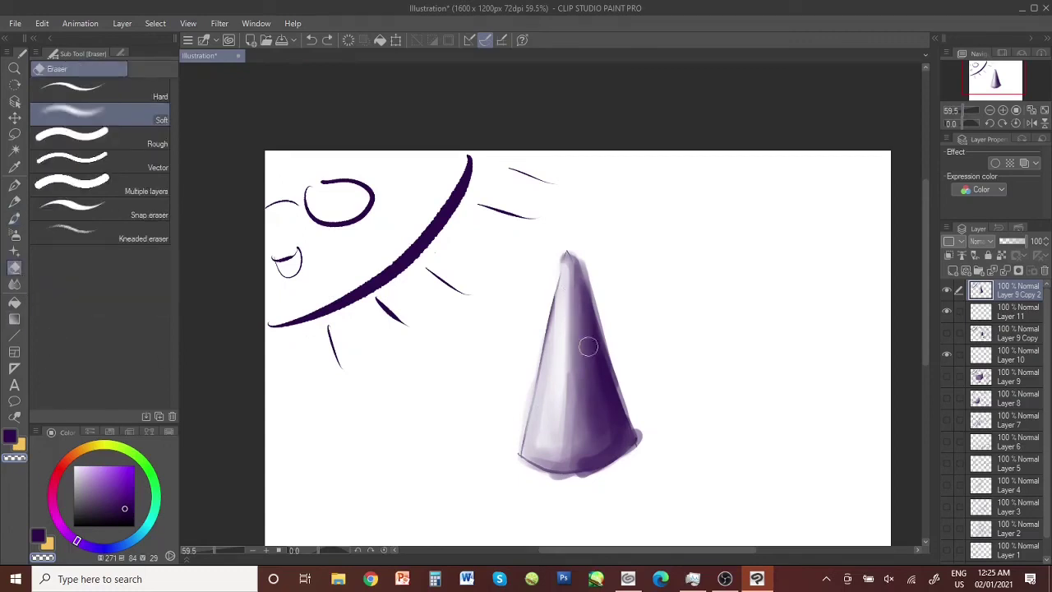
{"action": "left_click_drag", "start_coordinate": [567, 291], "coordinate": [576, 437]}
{"action": "left_click_drag", "start_coordinate": [577, 355], "coordinate": [569, 444]}
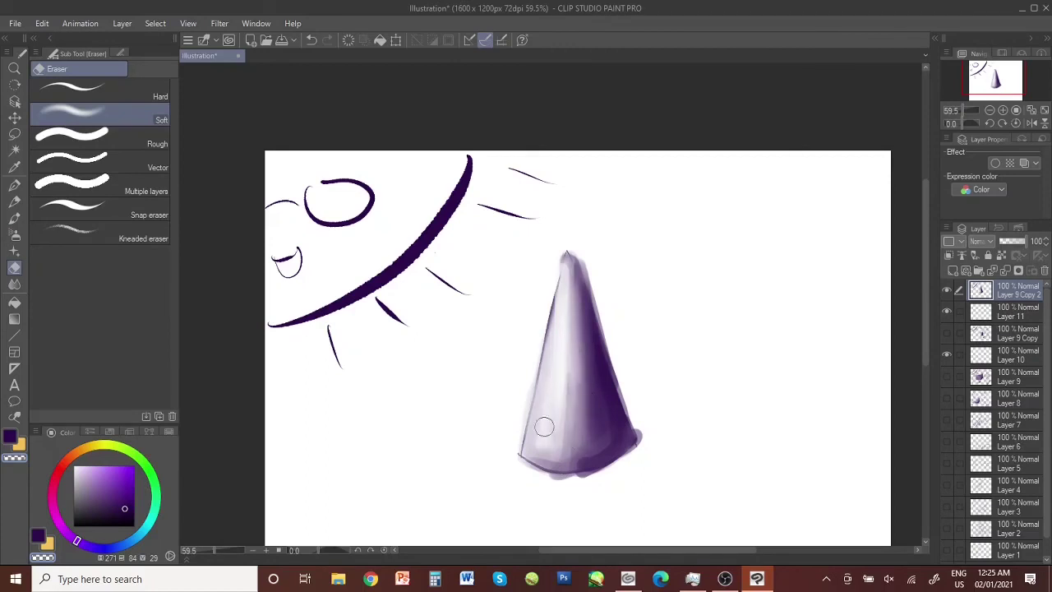
{"action": "left_click_drag", "start_coordinate": [565, 352], "coordinate": [567, 427]}
{"action": "left_click_drag", "start_coordinate": [593, 289], "coordinate": [587, 387]}
{"action": "left_click_drag", "start_coordinate": [599, 317], "coordinate": [593, 429]}
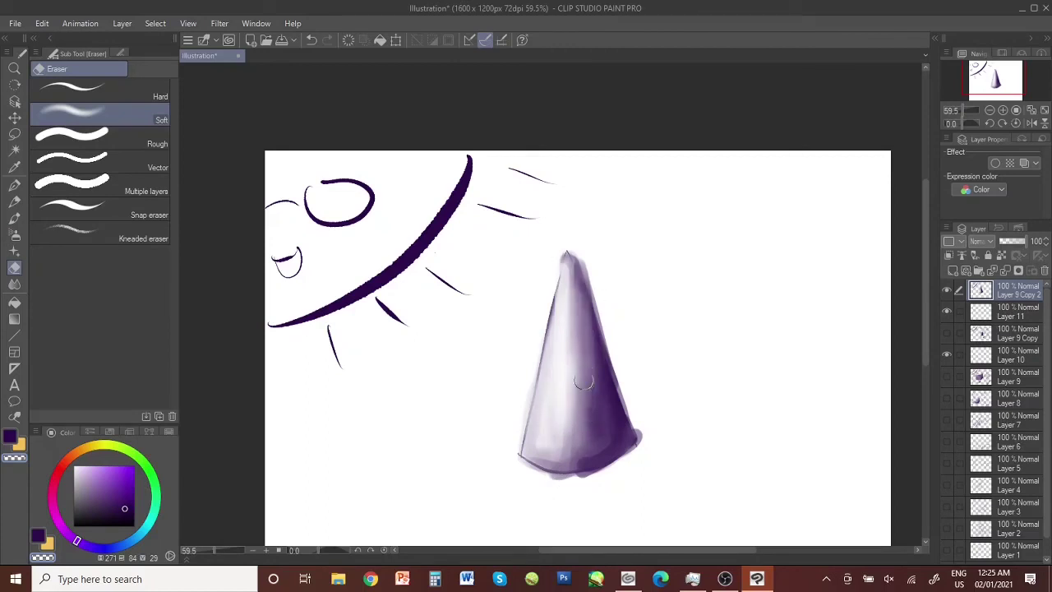
{"action": "left_click_drag", "start_coordinate": [585, 366], "coordinate": [585, 440]}
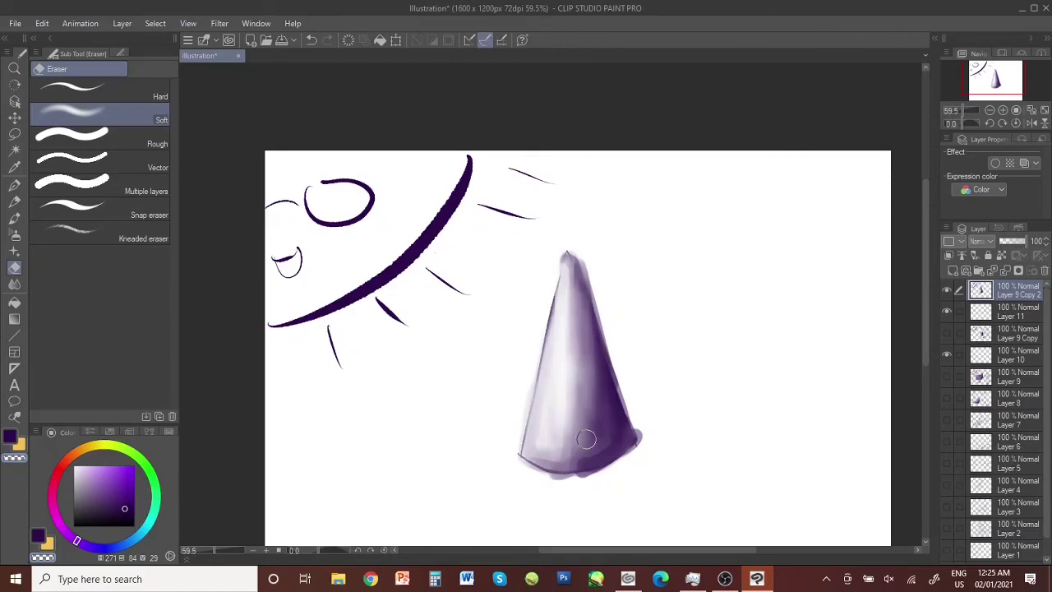
With the Real G-Pen, darken the cone's right edge and add arrows with handwritten notes "dark", "follow" and "slightly darker" around the cone
{"action": "key", "text": "p"}
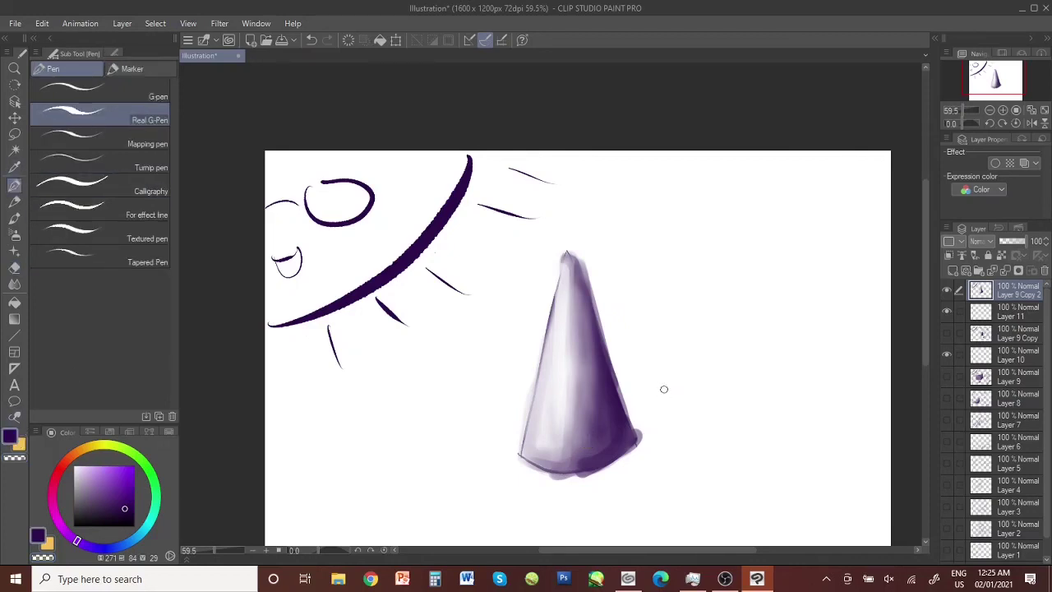
{"action": "mouse_move", "coordinate": [673, 332]}
{"action": "left_mouse_down"}
{"action": "mouse_move", "coordinate": [643, 358]}
{"action": "mouse_move", "coordinate": [653, 361]}
{"action": "left_mouse_up"}
{"action": "mouse_move", "coordinate": [690, 295]}
{"action": "left_mouse_down"}
{"action": "mouse_move", "coordinate": [696, 330]}
{"action": "mouse_move", "coordinate": [713, 262]}
{"action": "mouse_move", "coordinate": [727, 306]}
{"action": "left_mouse_up"}
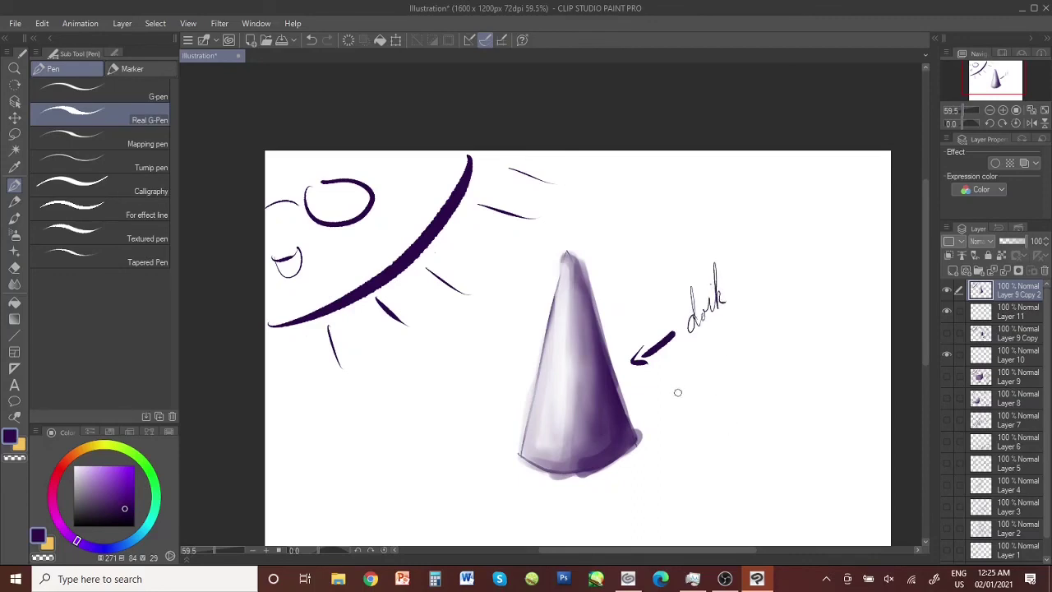
{"action": "mouse_move", "coordinate": [579, 256]}
{"action": "left_mouse_down"}
{"action": "mouse_move", "coordinate": [618, 397]}
{"action": "mouse_move", "coordinate": [663, 498]}
{"action": "mouse_move", "coordinate": [676, 482]}
{"action": "mouse_move", "coordinate": [709, 482]}
{"action": "mouse_move", "coordinate": [720, 465]}
{"action": "left_mouse_up"}
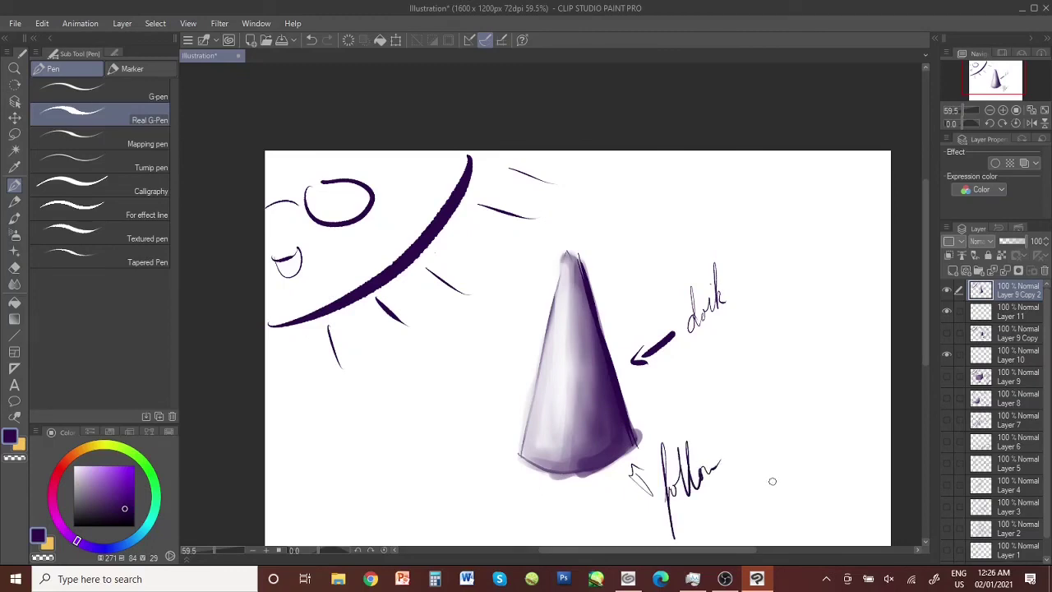
{"action": "mouse_move", "coordinate": [419, 380]}
{"action": "left_mouse_down"}
{"action": "mouse_move", "coordinate": [426, 410]}
{"action": "mouse_move", "coordinate": [461, 386]}
{"action": "mouse_move", "coordinate": [456, 345]}
{"action": "mouse_move", "coordinate": [435, 369]}
{"action": "mouse_move", "coordinate": [457, 328]}
{"action": "left_mouse_up"}
{"action": "mouse_move", "coordinate": [431, 473]}
{"action": "left_mouse_down"}
{"action": "mouse_move", "coordinate": [448, 423]}
{"action": "mouse_move", "coordinate": [475, 396]}
{"action": "left_mouse_up"}
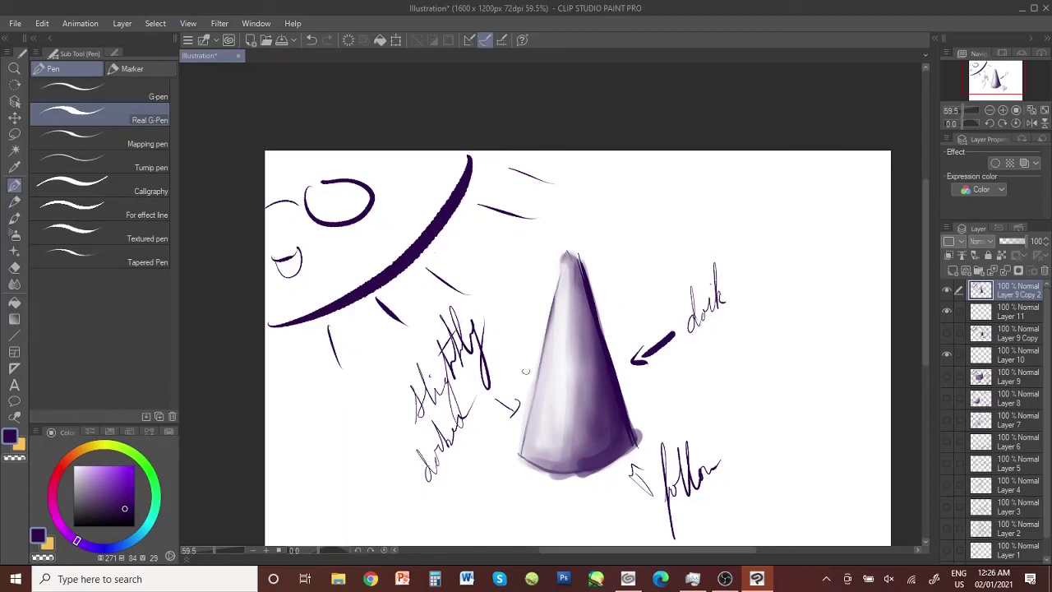
Draw guide lines along both sides of the cone, then outline its highlight and write "highlight" above the tip
{"action": "left_click_drag", "start_coordinate": [535, 344], "coordinate": [505, 444]}
{"action": "mouse_move", "coordinate": [620, 335]}
{"action": "left_mouse_down"}
{"action": "mouse_move", "coordinate": [649, 408]}
{"action": "mouse_move", "coordinate": [626, 472]}
{"action": "left_mouse_up"}
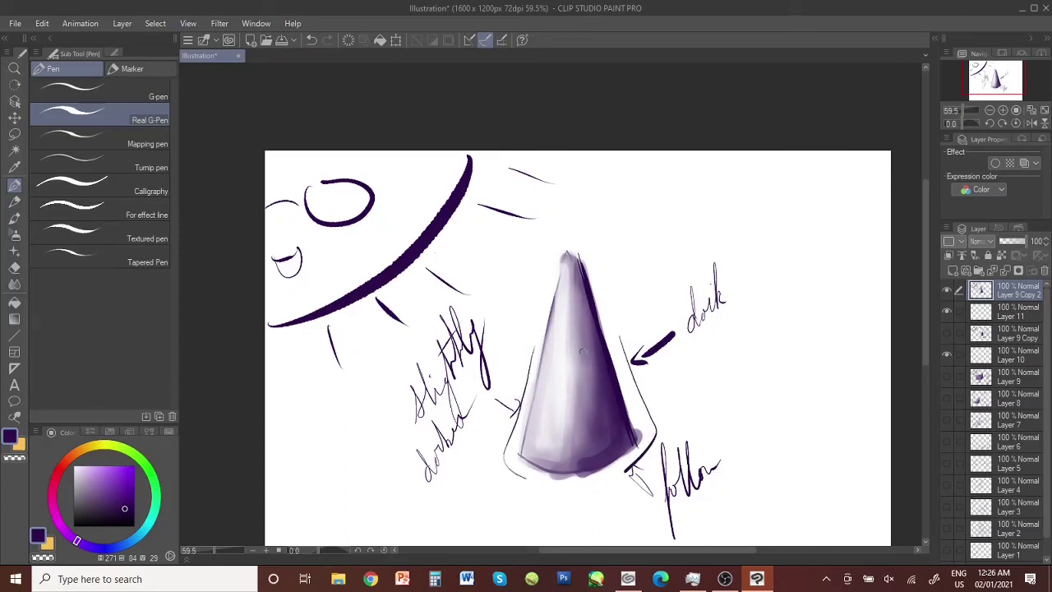
{"action": "mouse_move", "coordinate": [557, 315]}
{"action": "left_mouse_down"}
{"action": "mouse_move", "coordinate": [556, 457]}
{"action": "mouse_move", "coordinate": [571, 268]}
{"action": "left_mouse_up"}
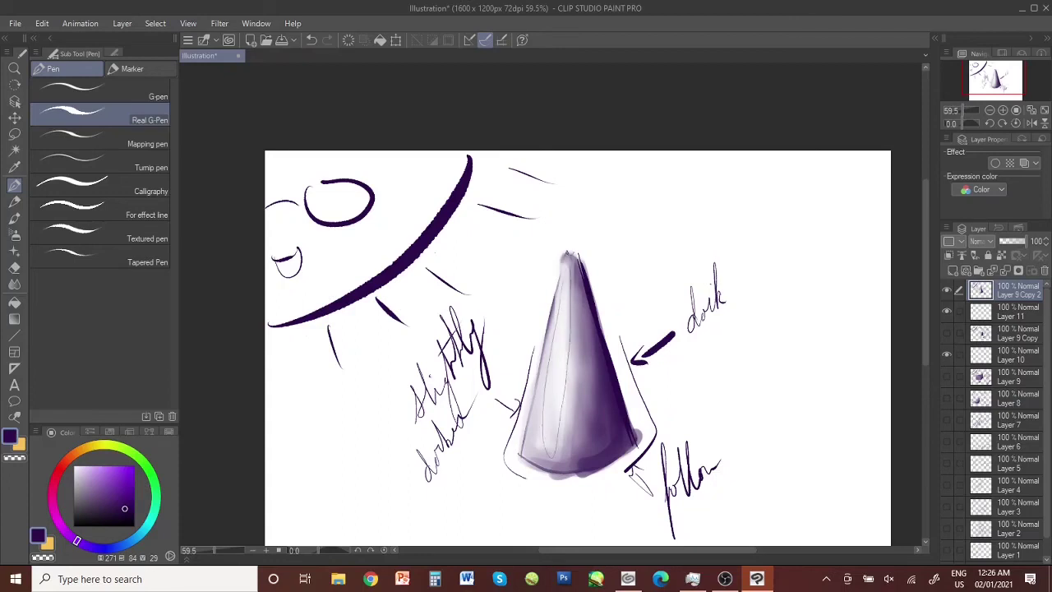
{"action": "mouse_move", "coordinate": [575, 222]}
{"action": "left_mouse_down"}
{"action": "mouse_move", "coordinate": [596, 206]}
{"action": "mouse_move", "coordinate": [611, 166]}
{"action": "mouse_move", "coordinate": [631, 169]}
{"action": "mouse_move", "coordinate": [607, 166]}
{"action": "left_mouse_up"}
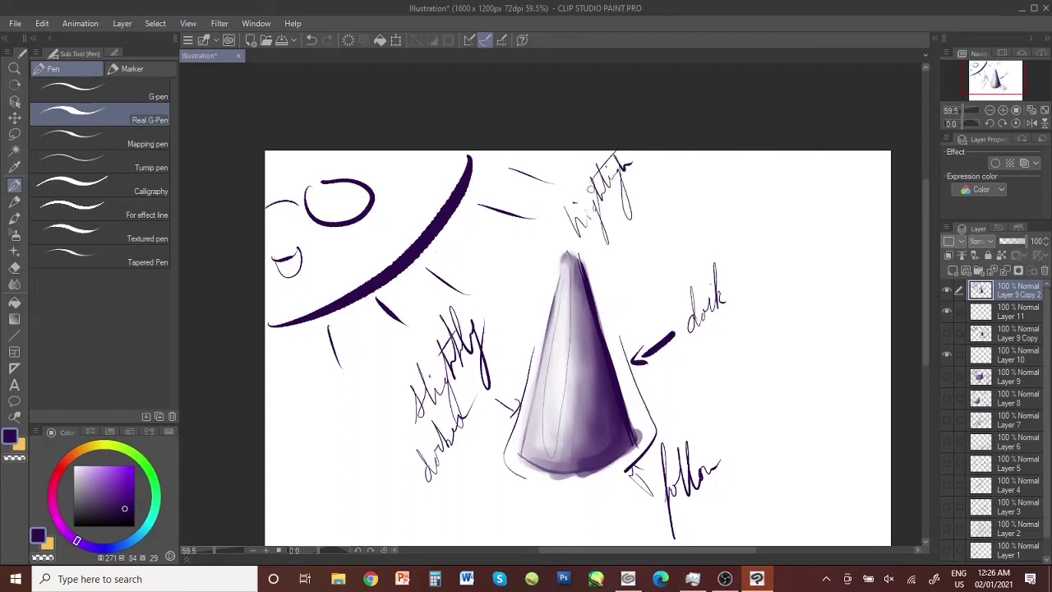